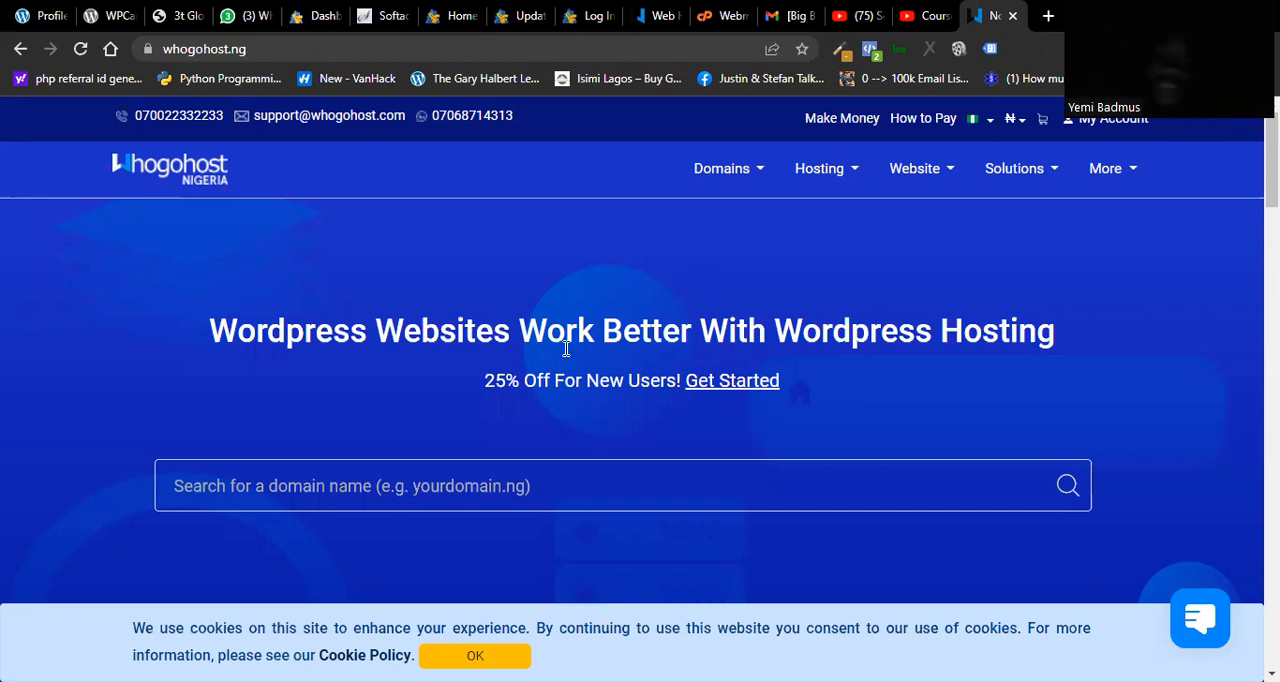
Step: Search for the domain name desire.com on the hosting site
click(468, 487)
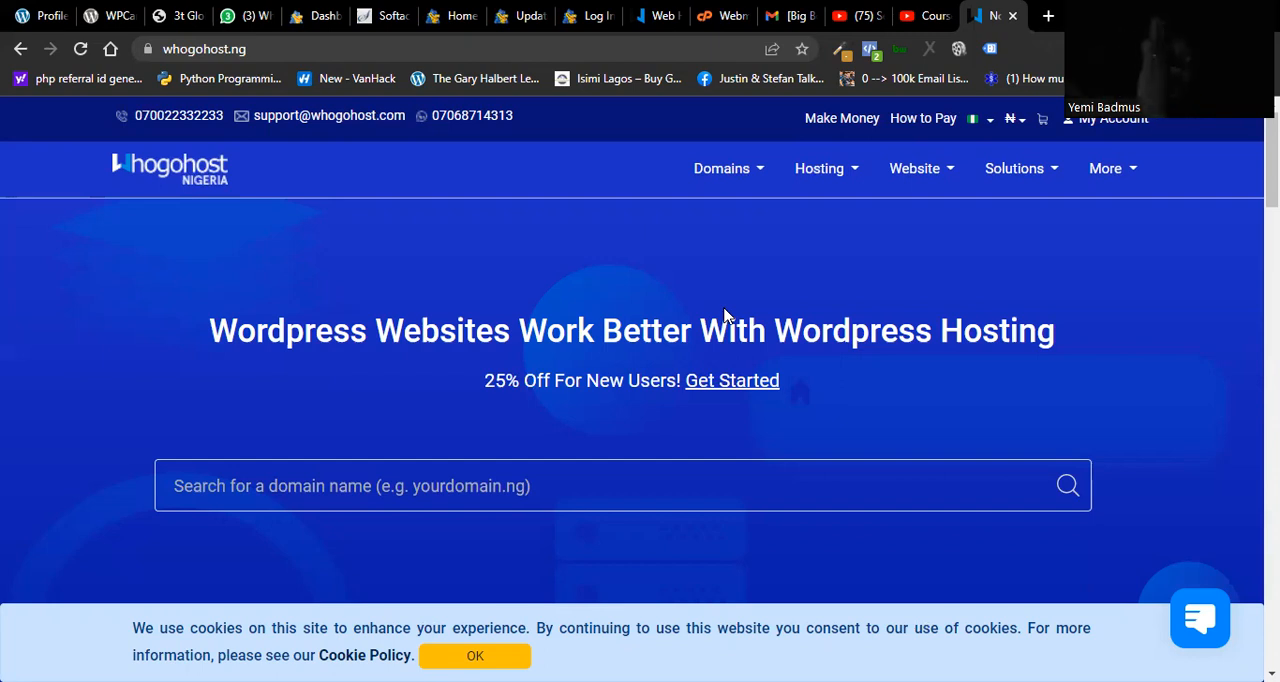
click(340, 497)
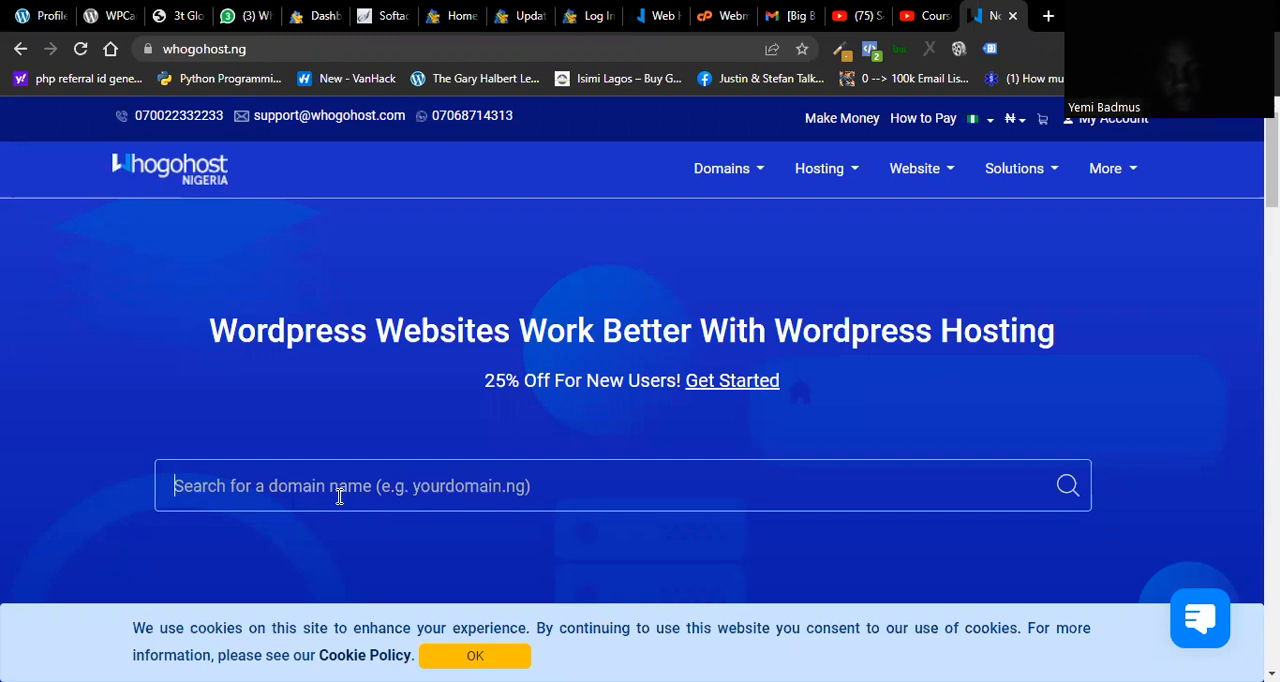
text(de)
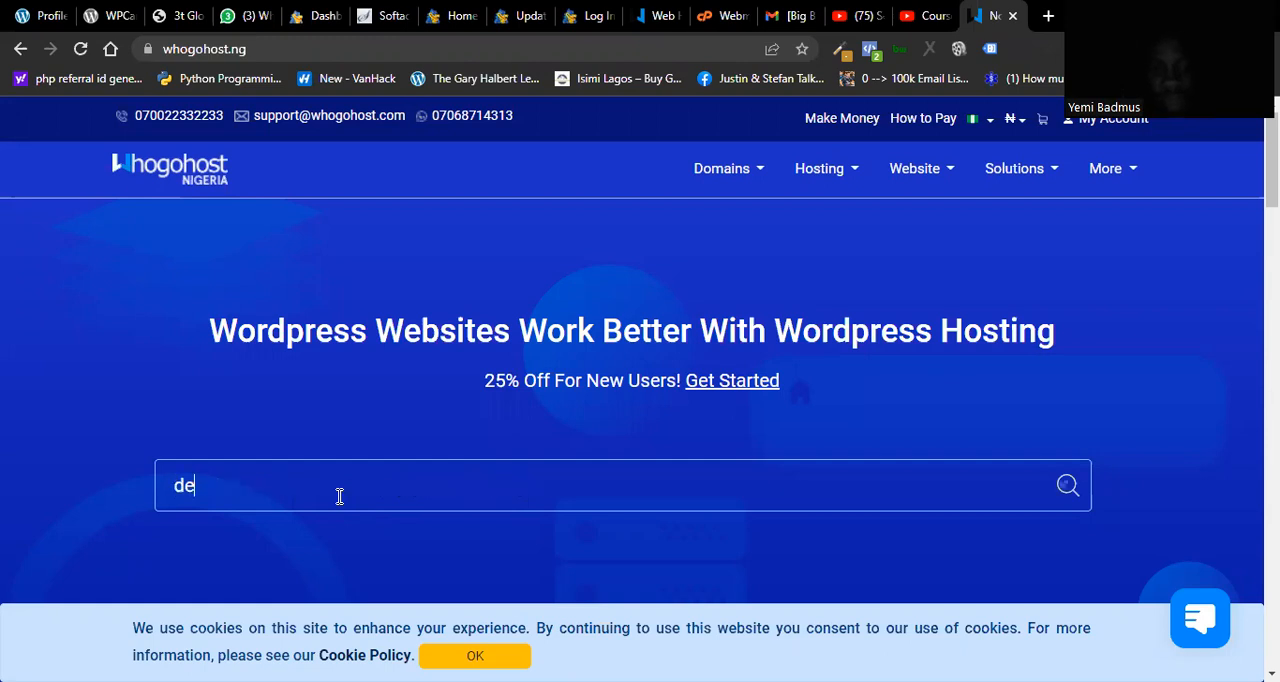
text(sire.com)
key(Return)
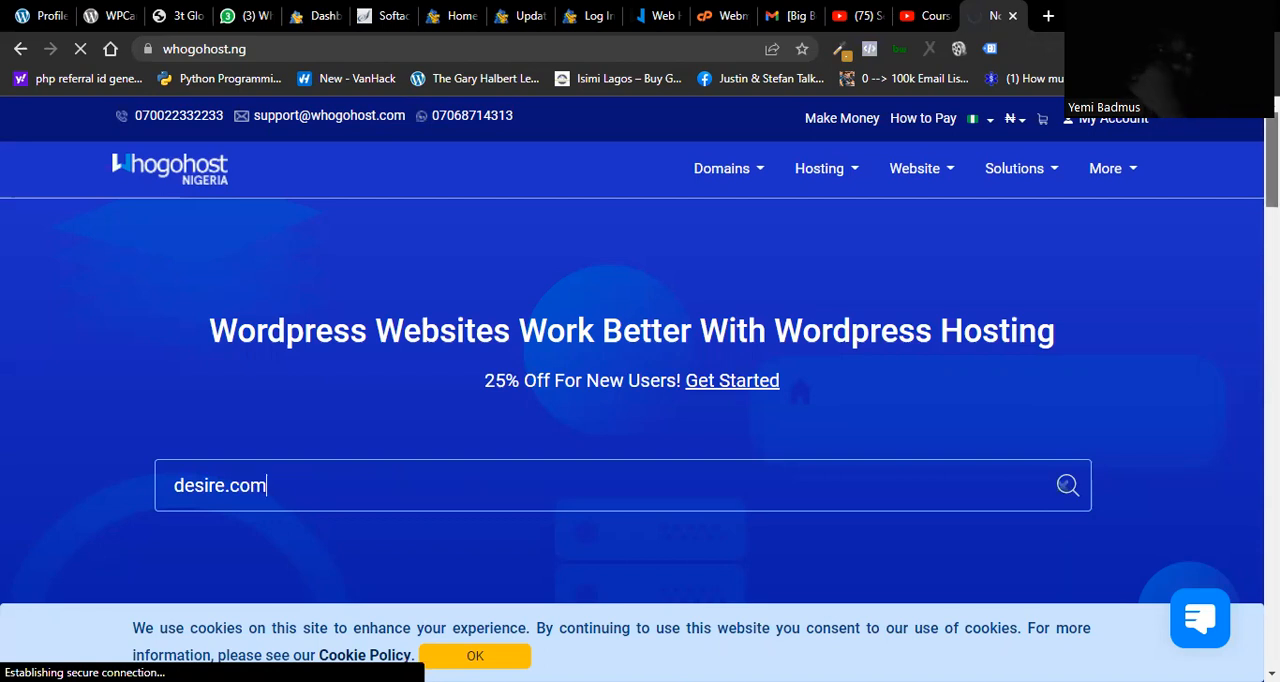
Step: Check the availability of desire.com.ng in the domain registration search
scroll(632, 350, down, 2)
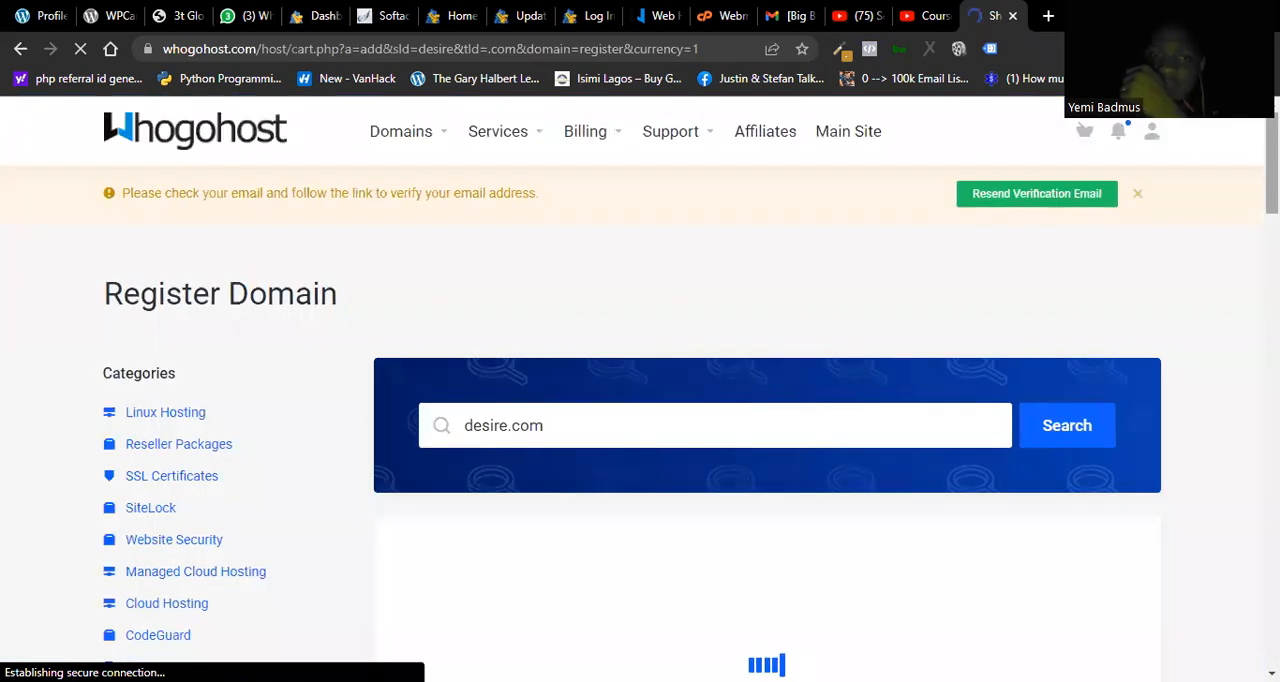
scroll(640, 390, down, 3)
scroll(640, 390, up, 3)
drag(1271, 230, 1271, 258)
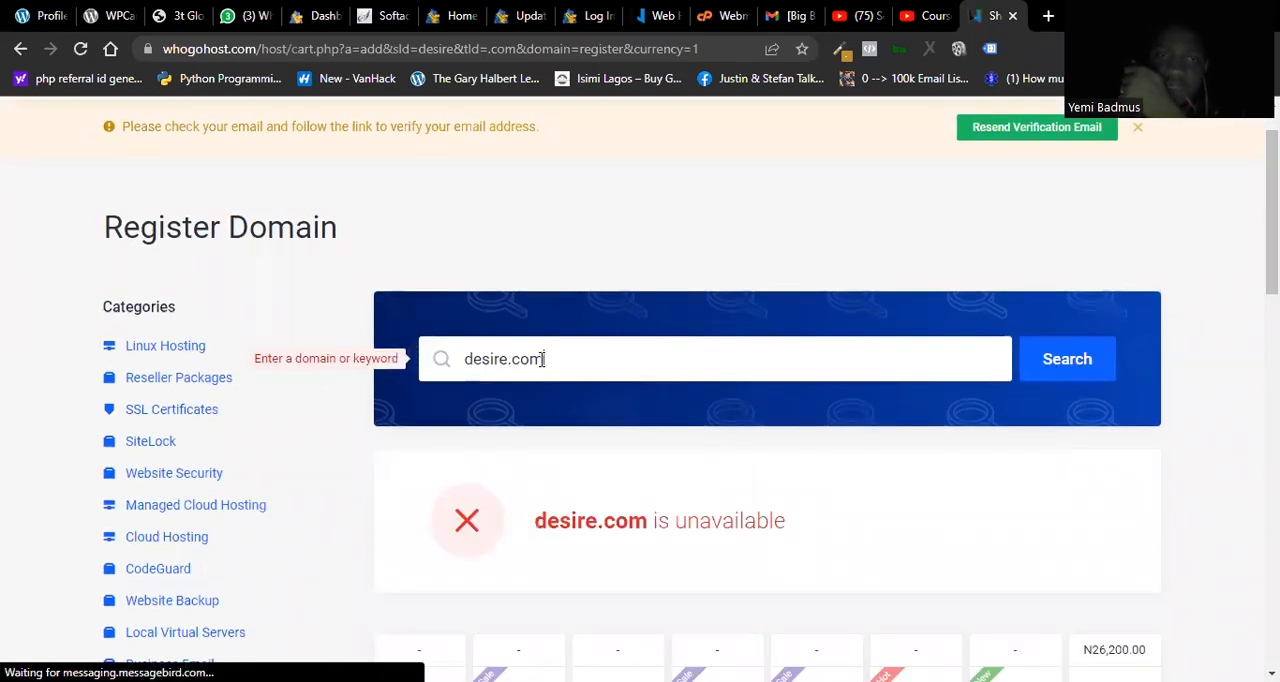
text(.ng)
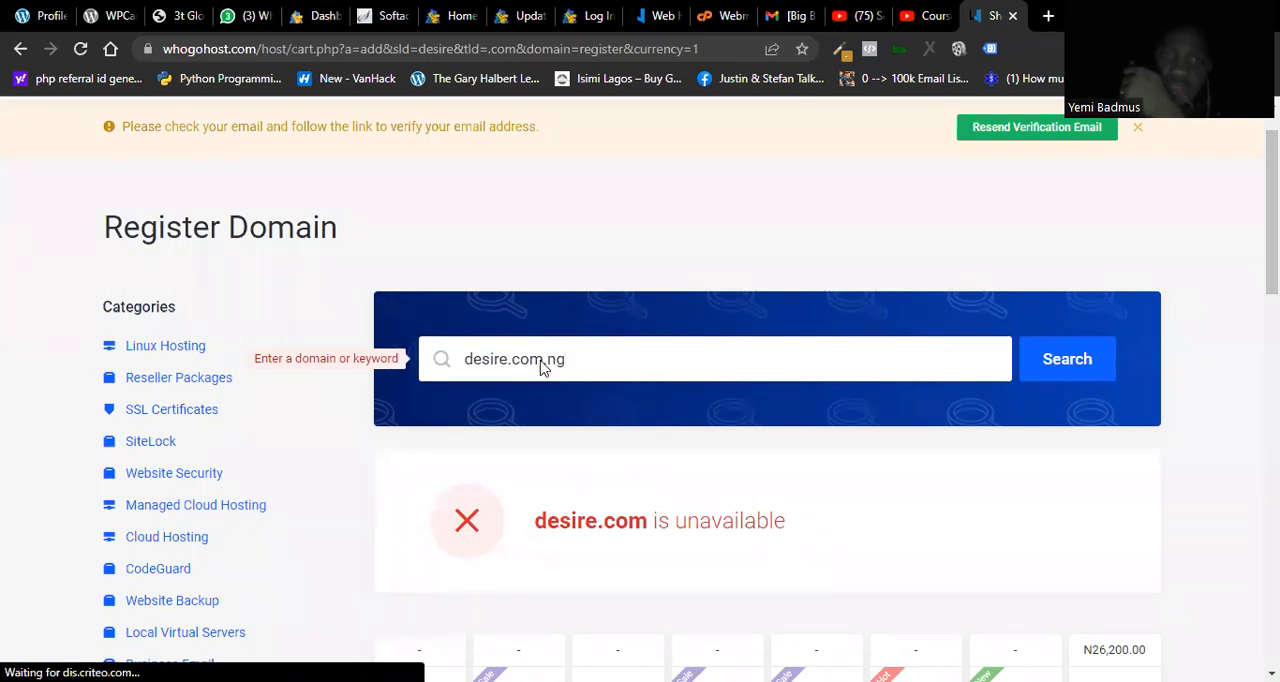
key(Return)
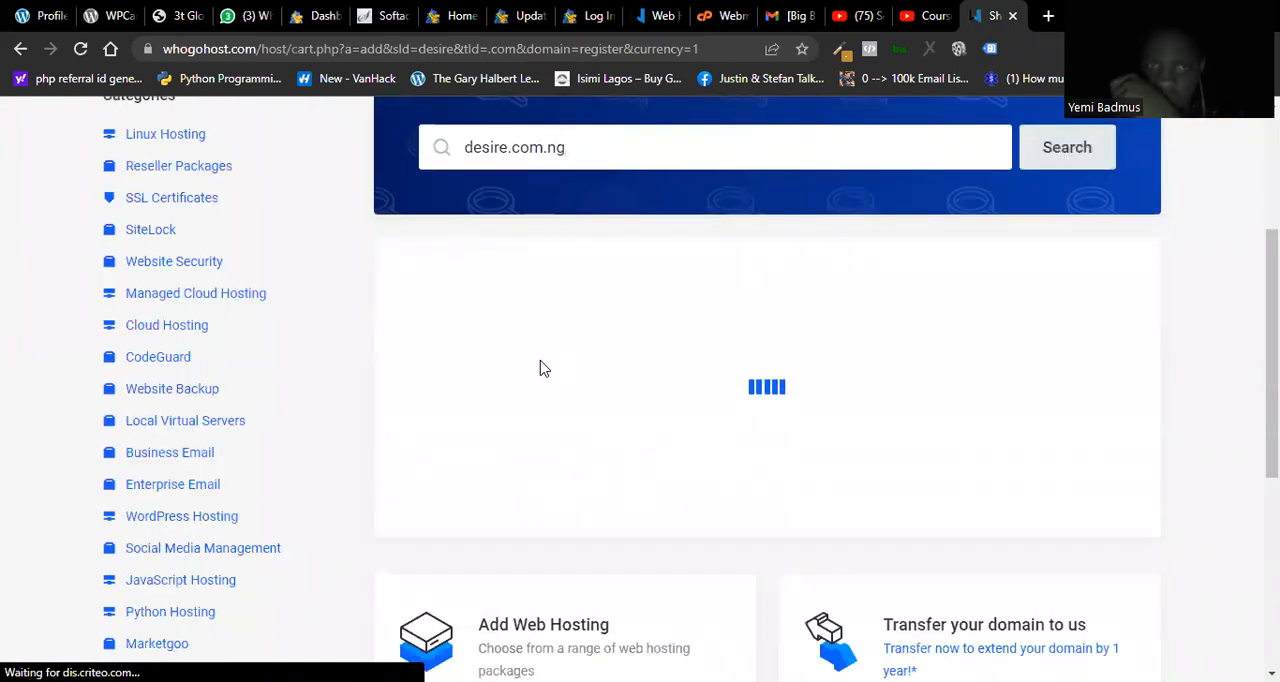
Step: Check the availability and price of desiredgghhhh.com, followed by desiredgghhhh.com.ng
click(508, 148)
text(dgghhh)
key(Right)
key(Right)
key(Right)
key(Right)
key(Right)
key(Right)
key(BackSpace)
key(BackSpace)
key(BackSpace)
key(Return)
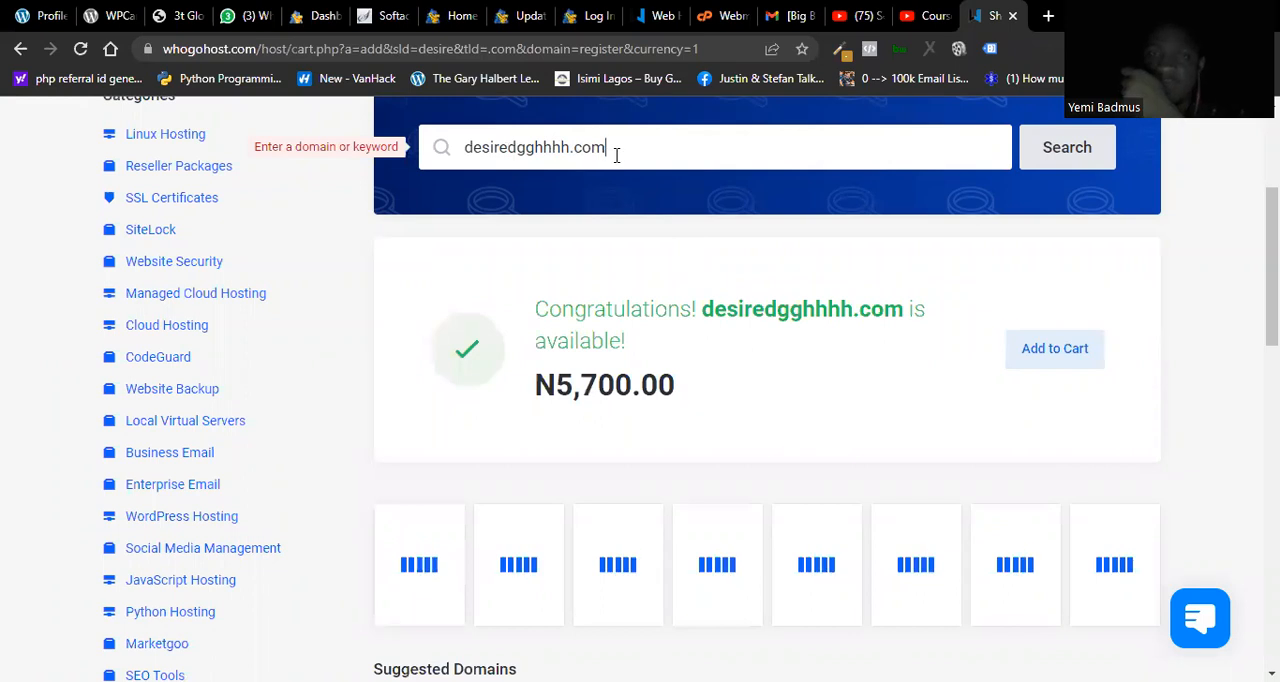
text(.ng)
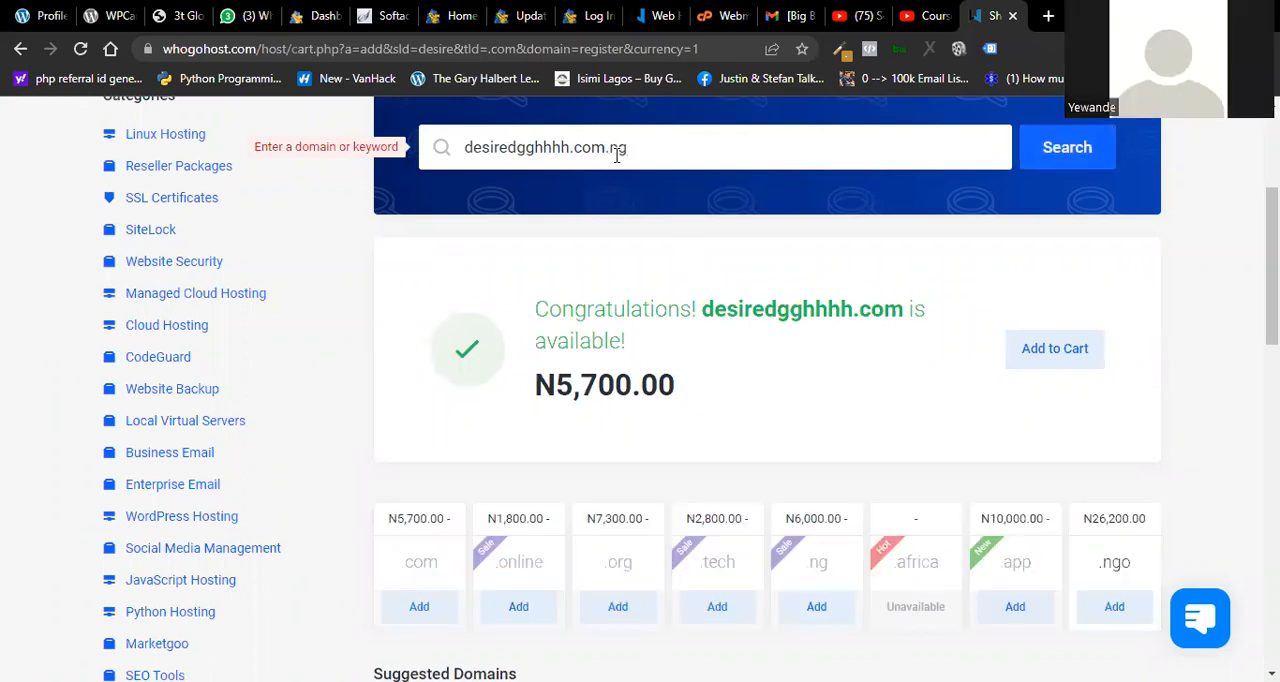
key(Return)
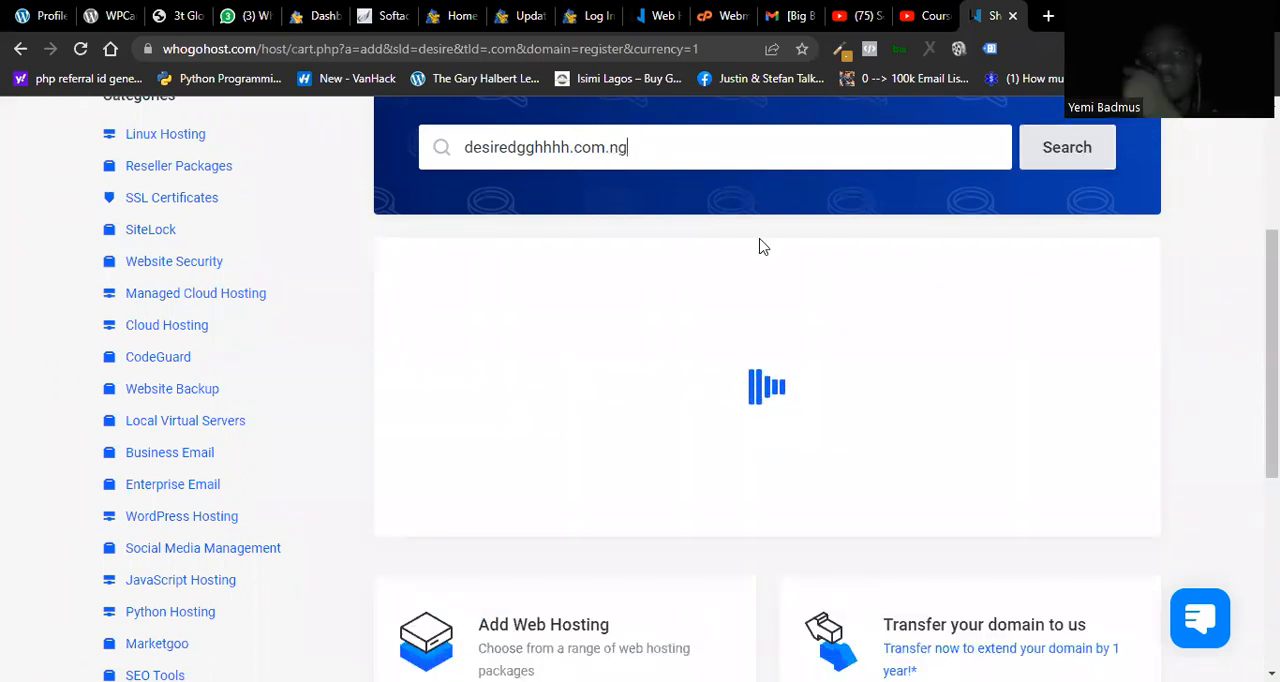
Step: Change the domain extension to .org and search for desiredgghhhh.org
key(BackSpace)
key(BackSpace)
key(BackSpace)
key(BackSpace)
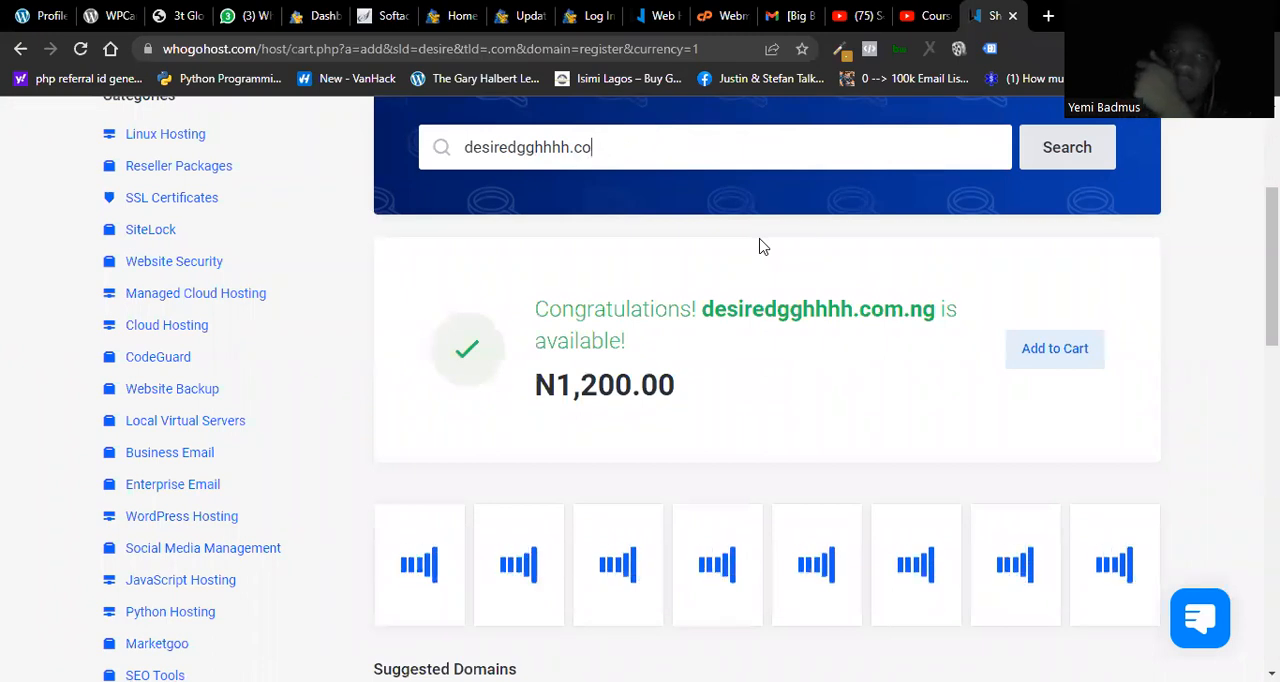
key(BackSpace)
key(BackSpace)
text(org)
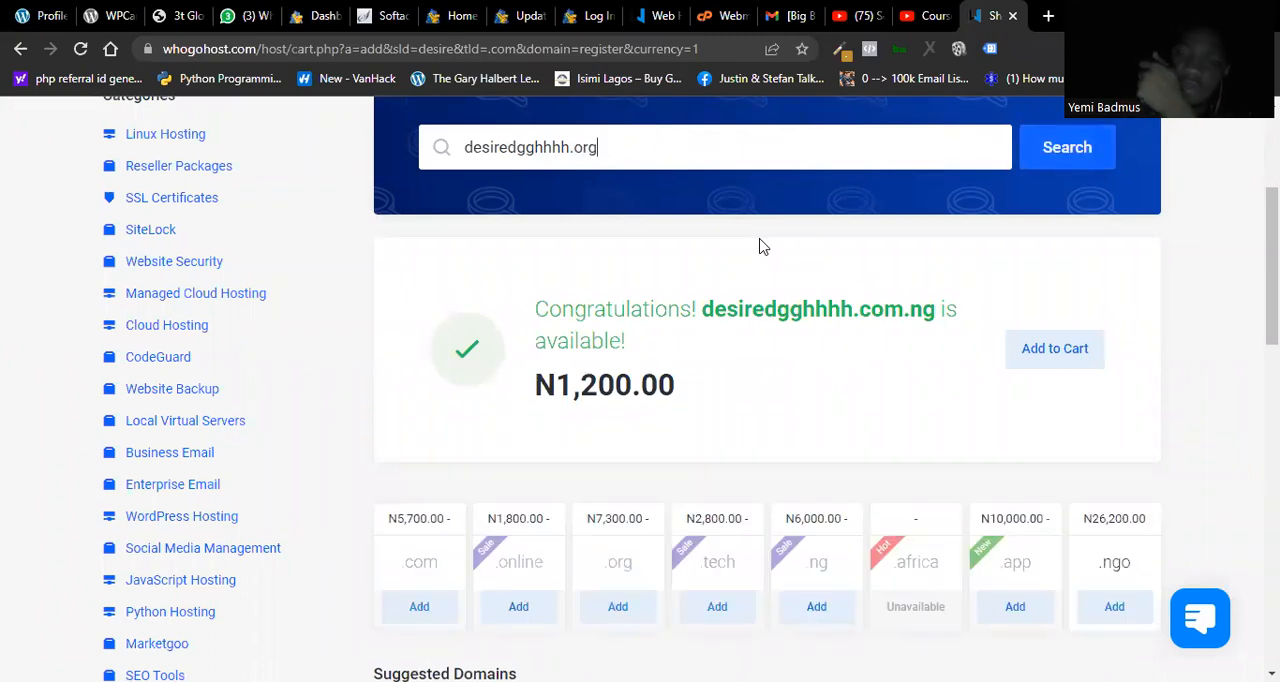
key(Return)
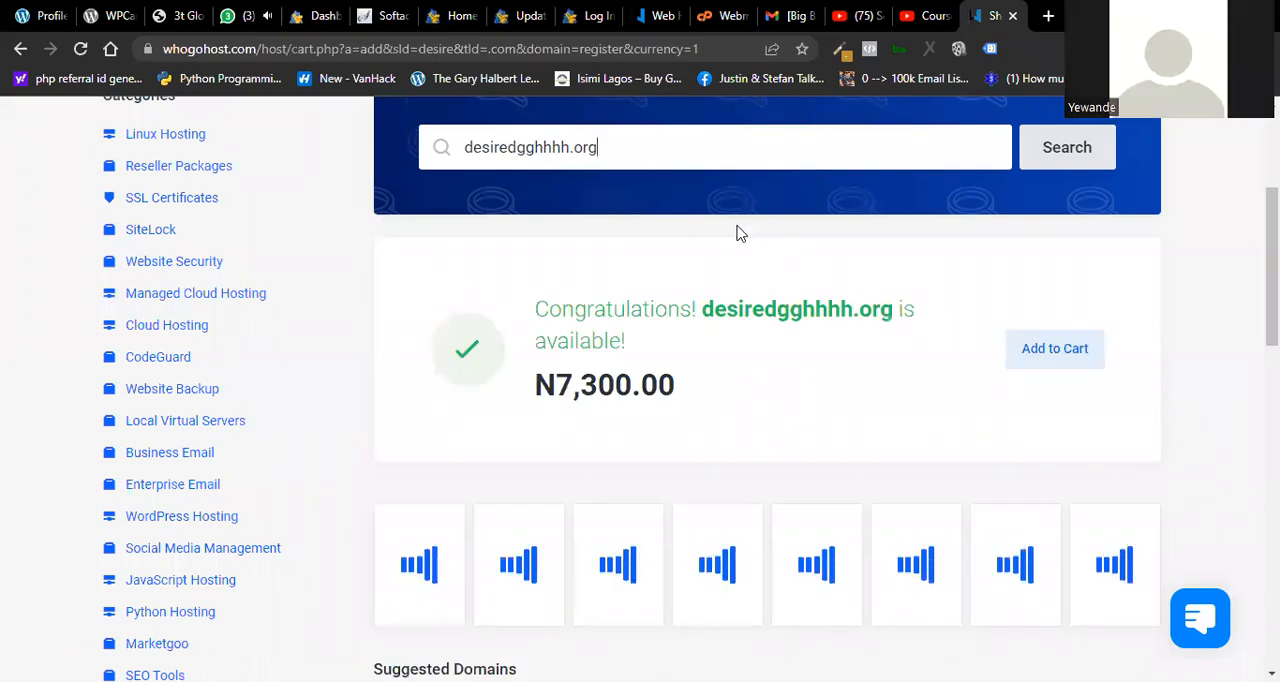
Step: Check the same domain name, desiredgghhhh, with the .ng, .biz and .africa extensions in turn
key(BackSpace)
key(BackSpace)
key(BackSpace)
text(ng)
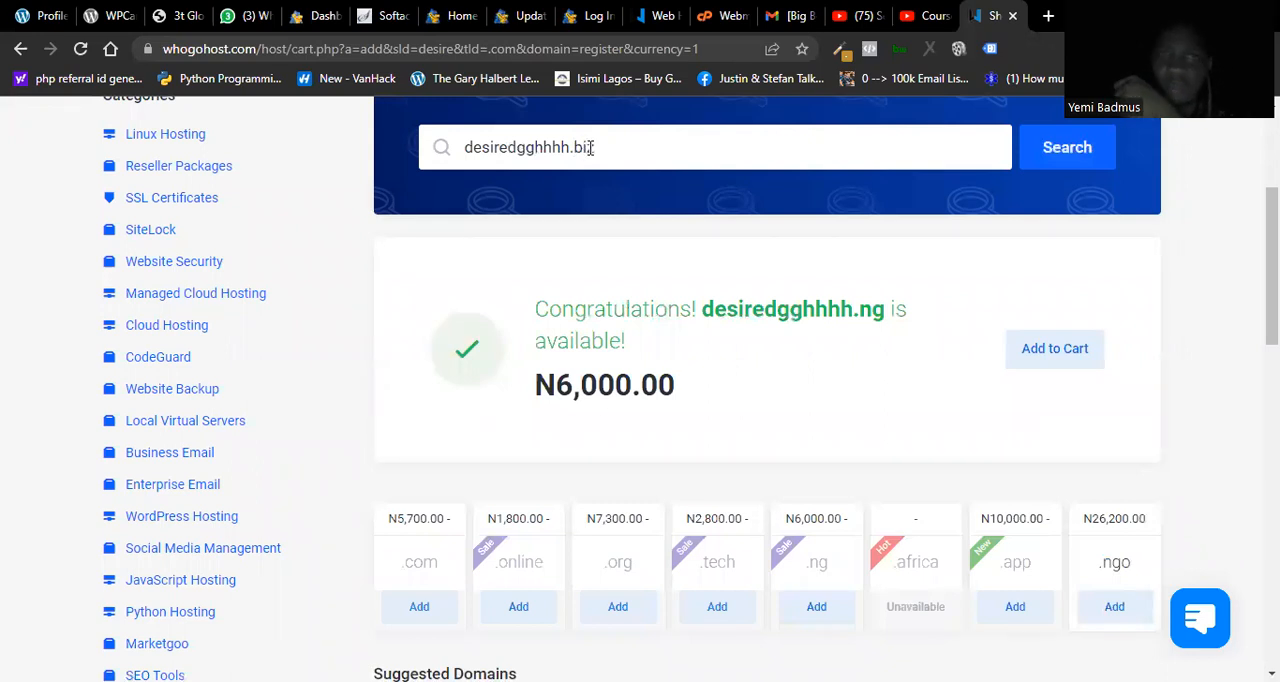
key(Return)
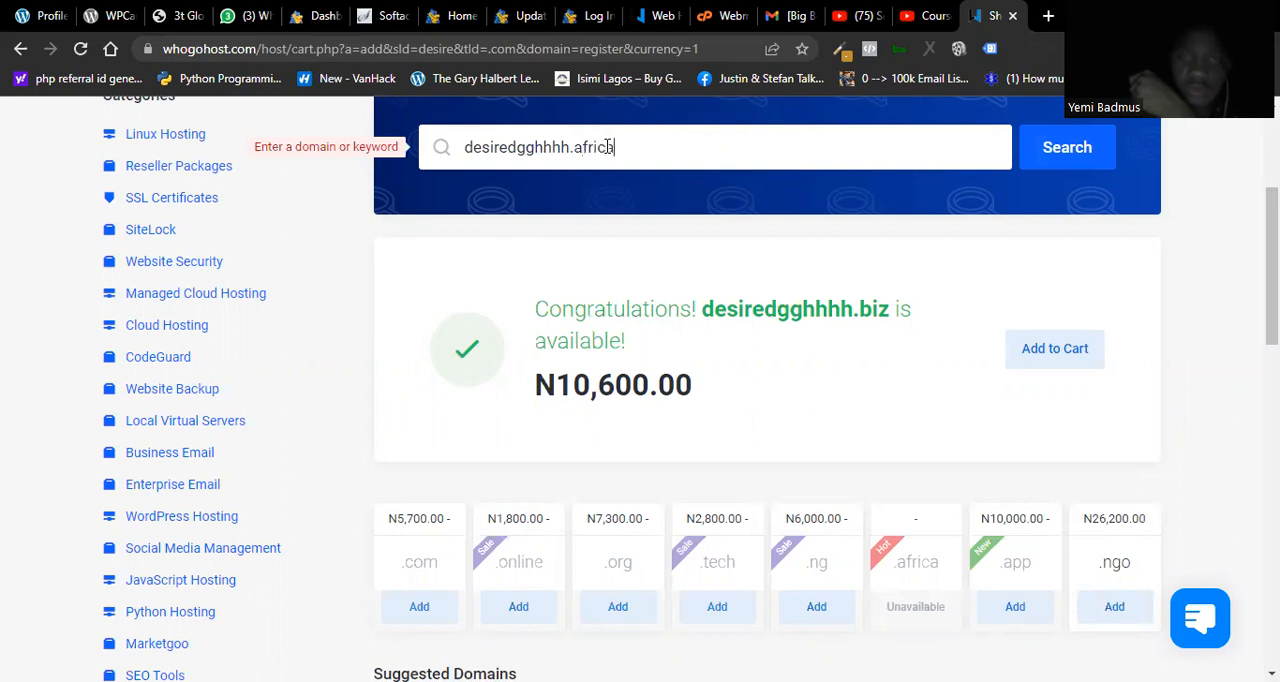
key(Return)
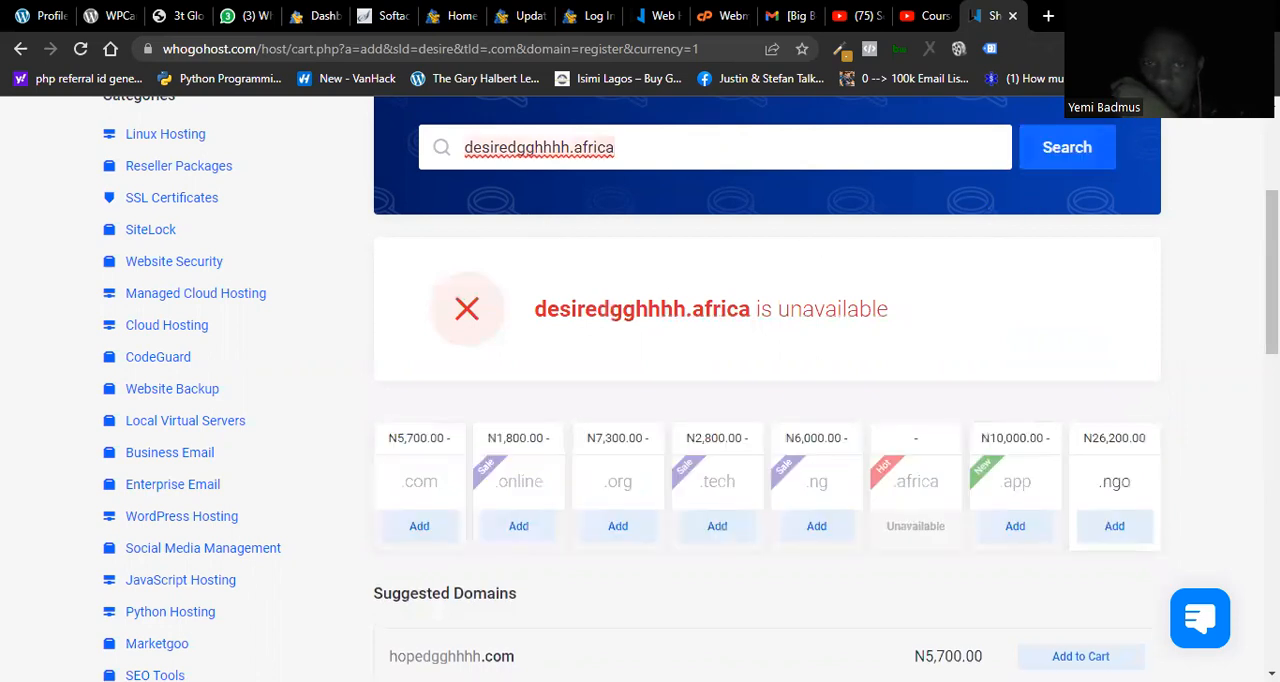
Step: Replace the domain extension with .ngo and search for desiredgghhhh.ngo
scroll(540, 147, down, 1)
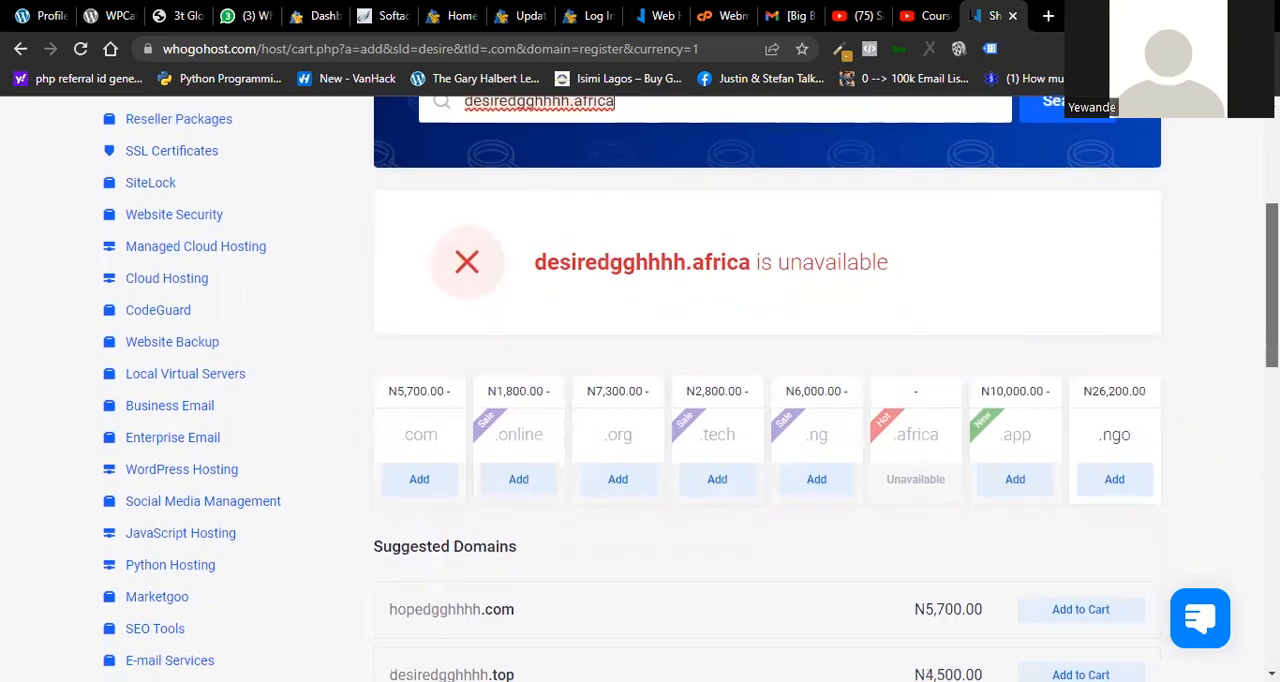
scroll(690, 389, up, 1)
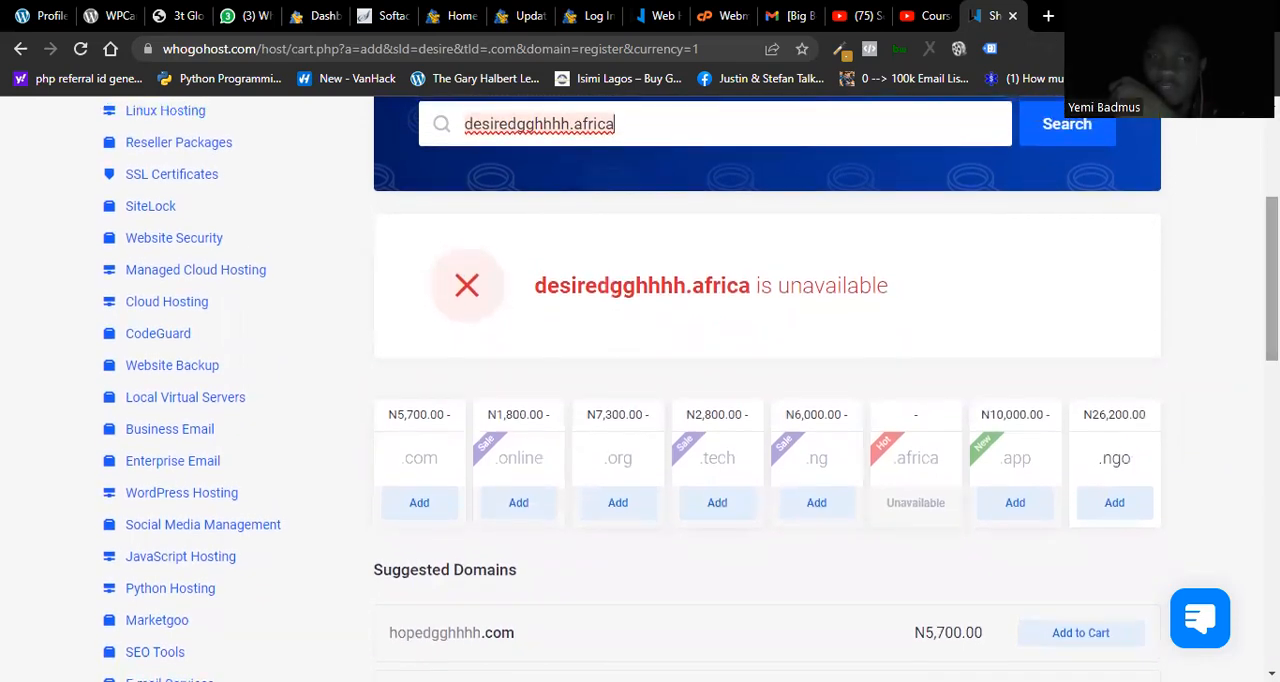
key(BackSpace)
key(BackSpace)
text(ngo)
key(Return)
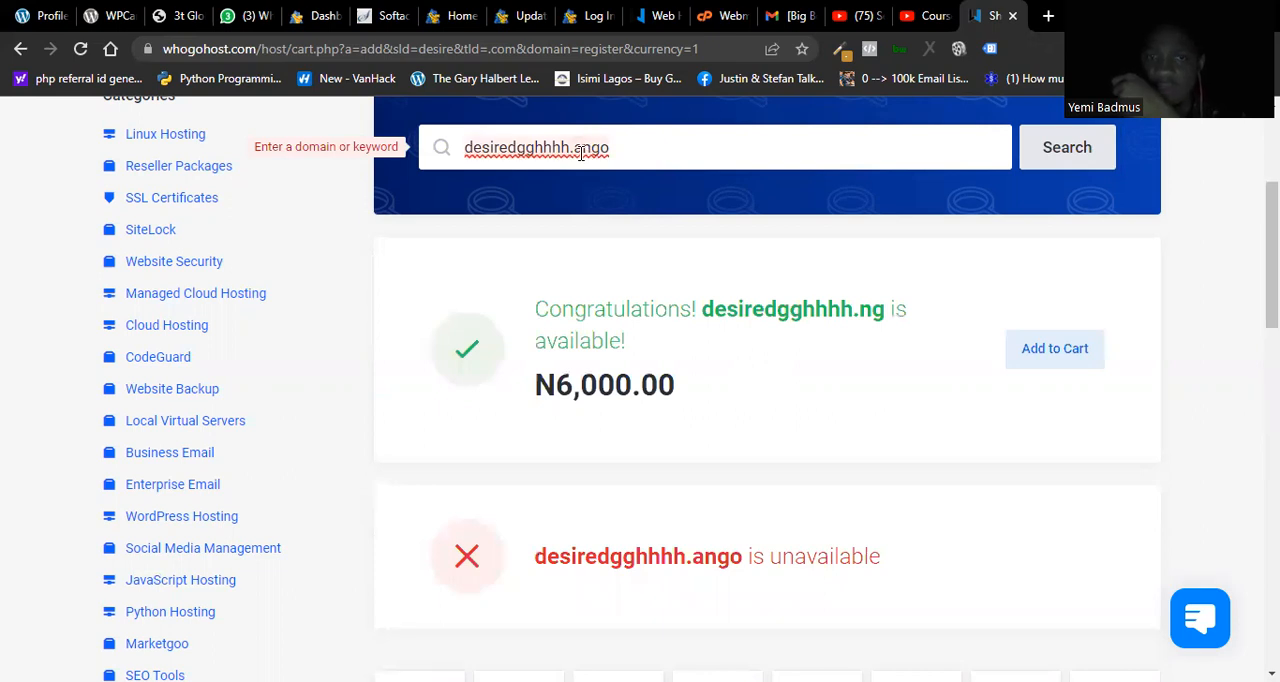
key(BackSpace)
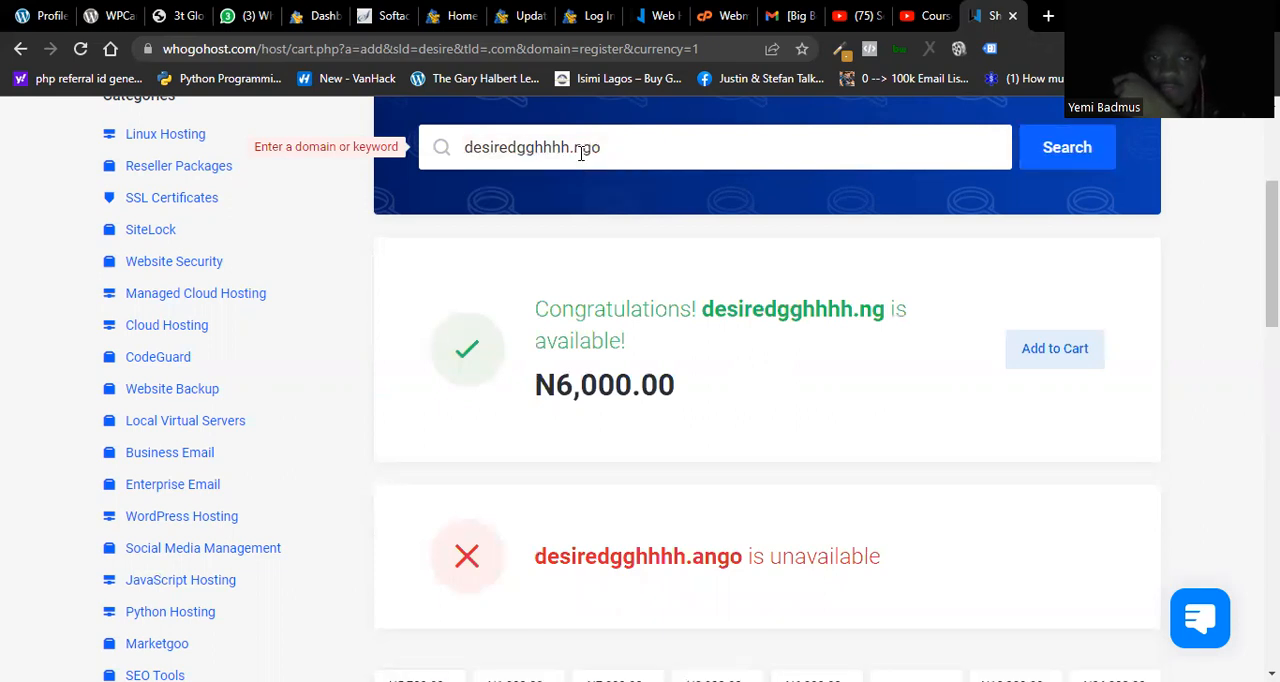
key(Return)
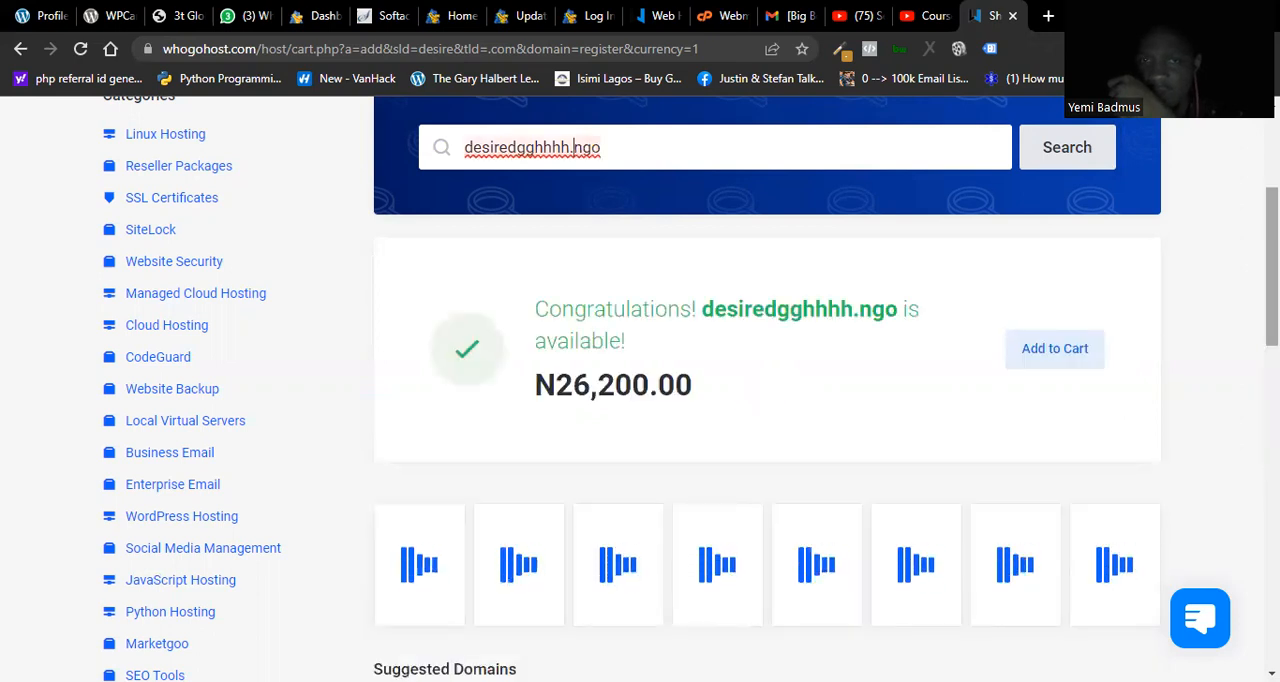
Step: Switch the domain extension back to .com and search for desiredgghhhh.com again
mouse_move(1271, 266)
mouse_down()
mouse_move(1271, 299)
mouse_move(1271, 287)
mouse_up()
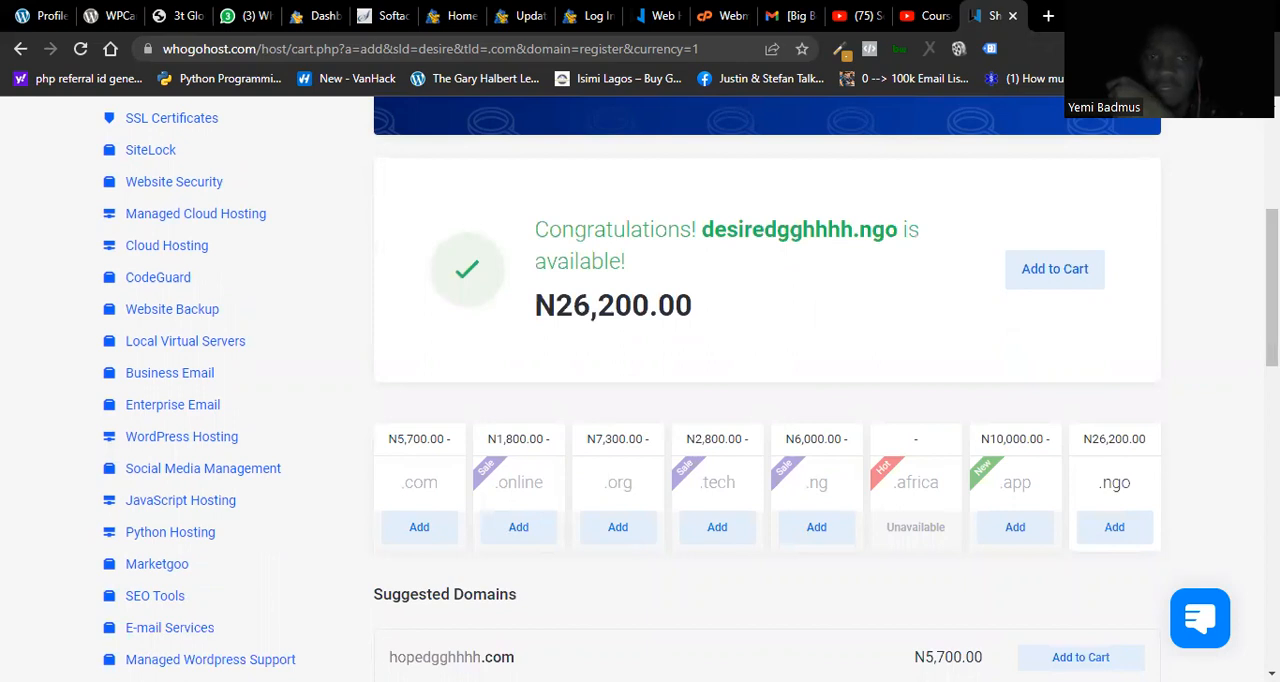
scroll(623, 357, up, 3)
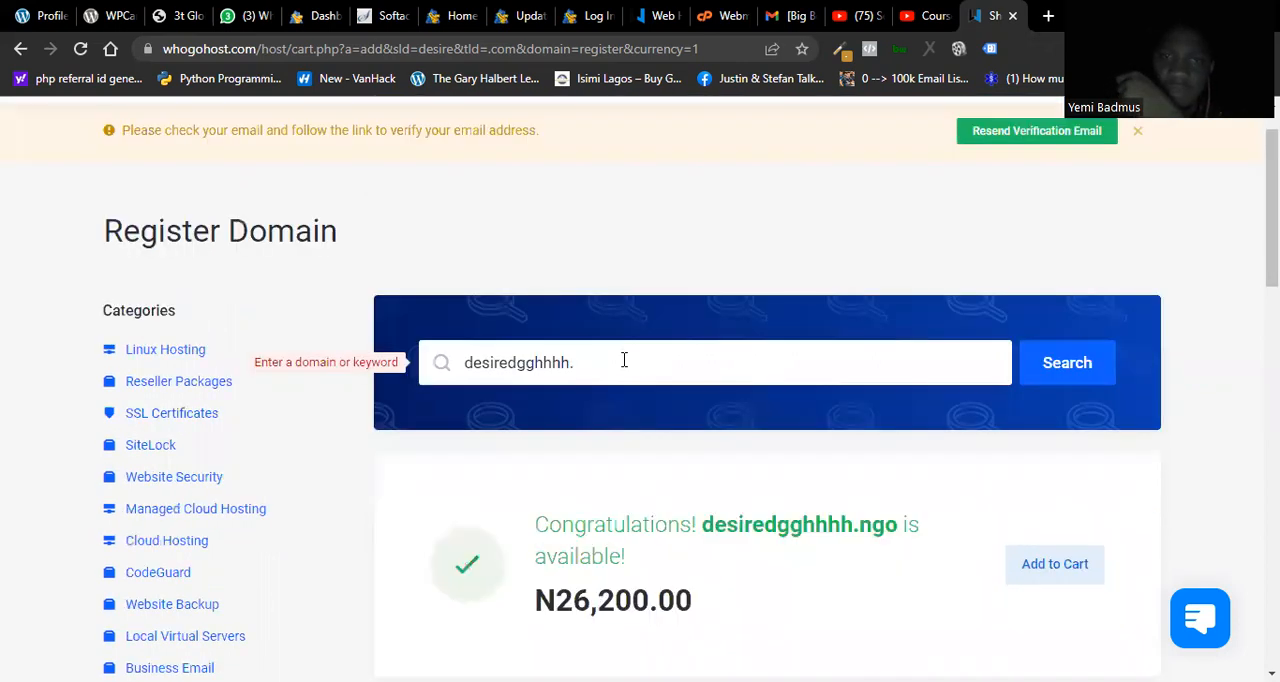
text(com)
key(Return)
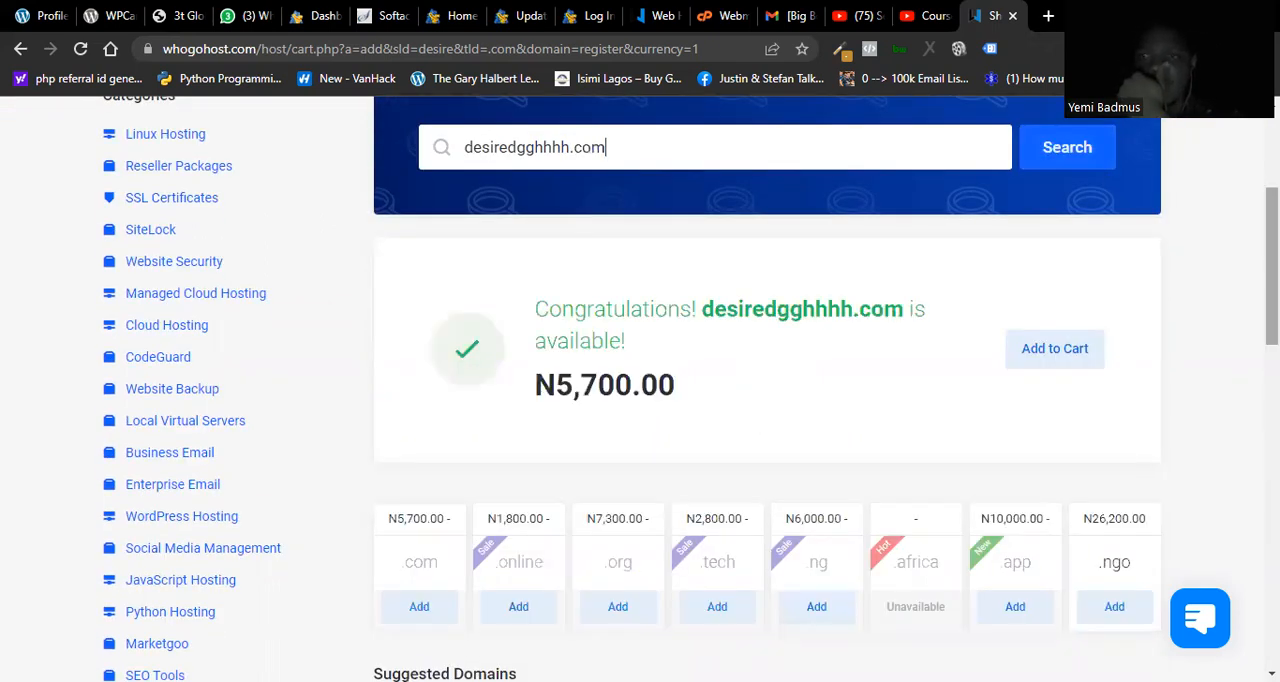
Step: Examine the search result for desiredgghhhh.com, including the prices of the alternative extensions and the suggested domains
scroll(767, 388, down, 1)
scroll(767, 388, up, 1)
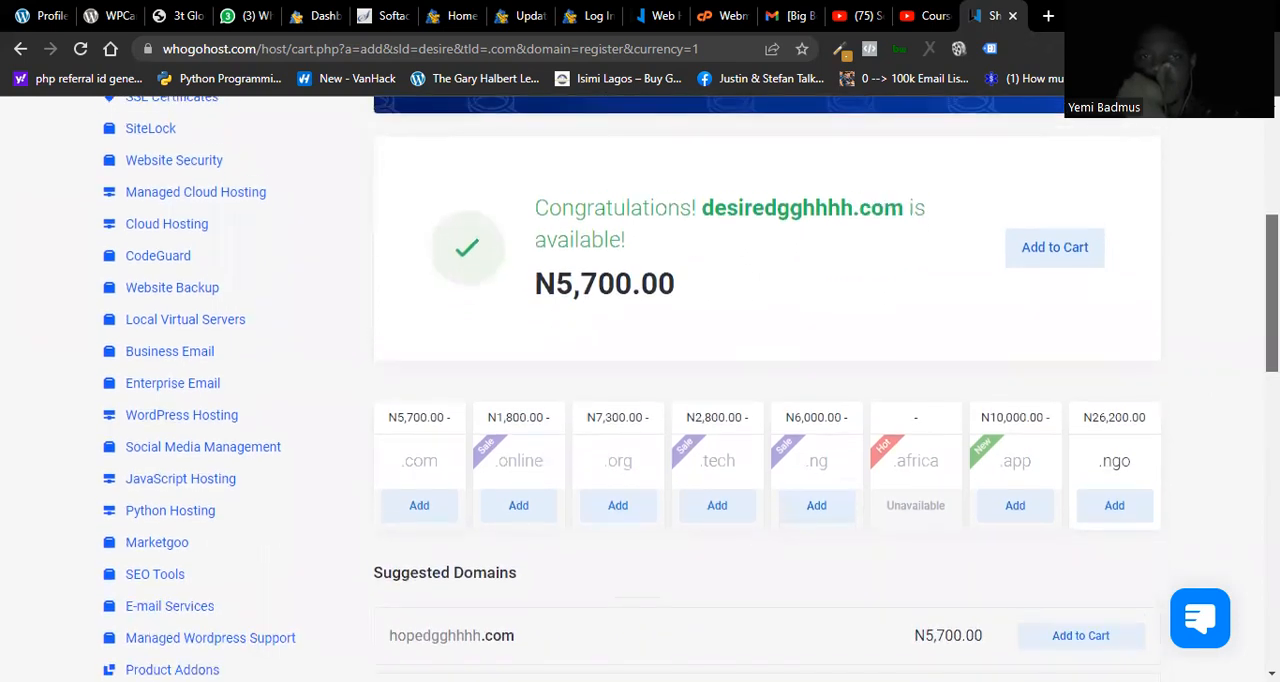
scroll(767, 388, up, 1)
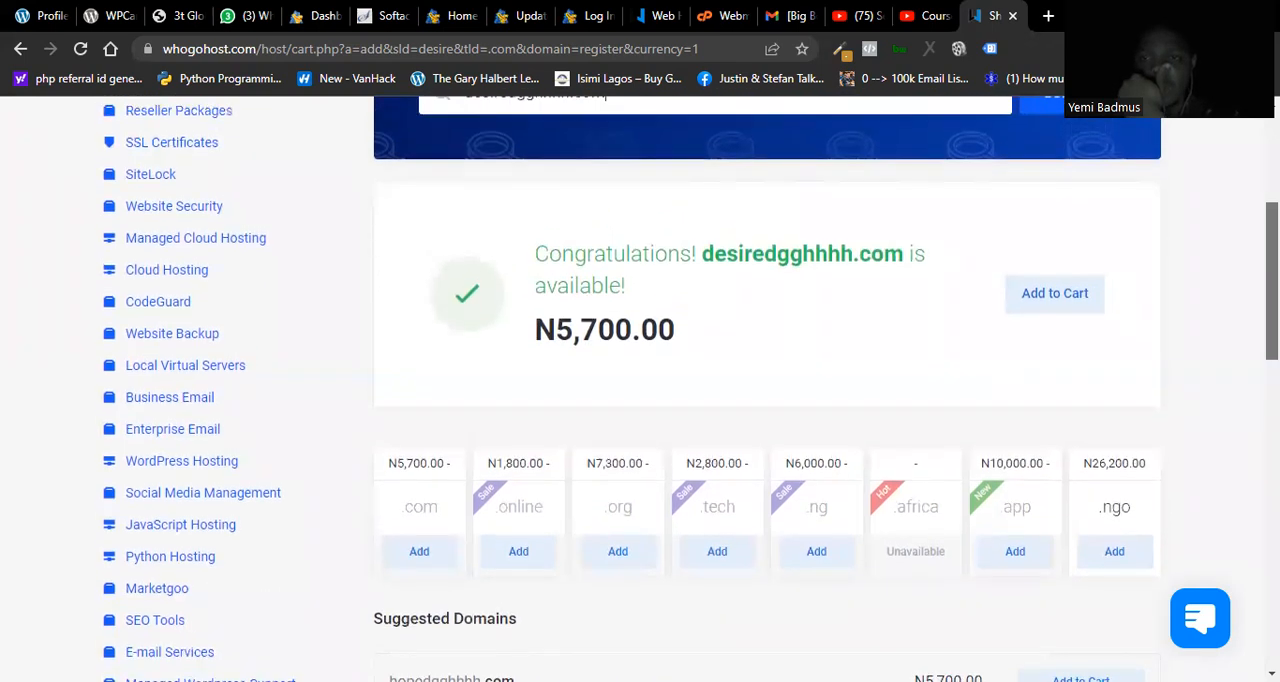
scroll(767, 388, up, 2)
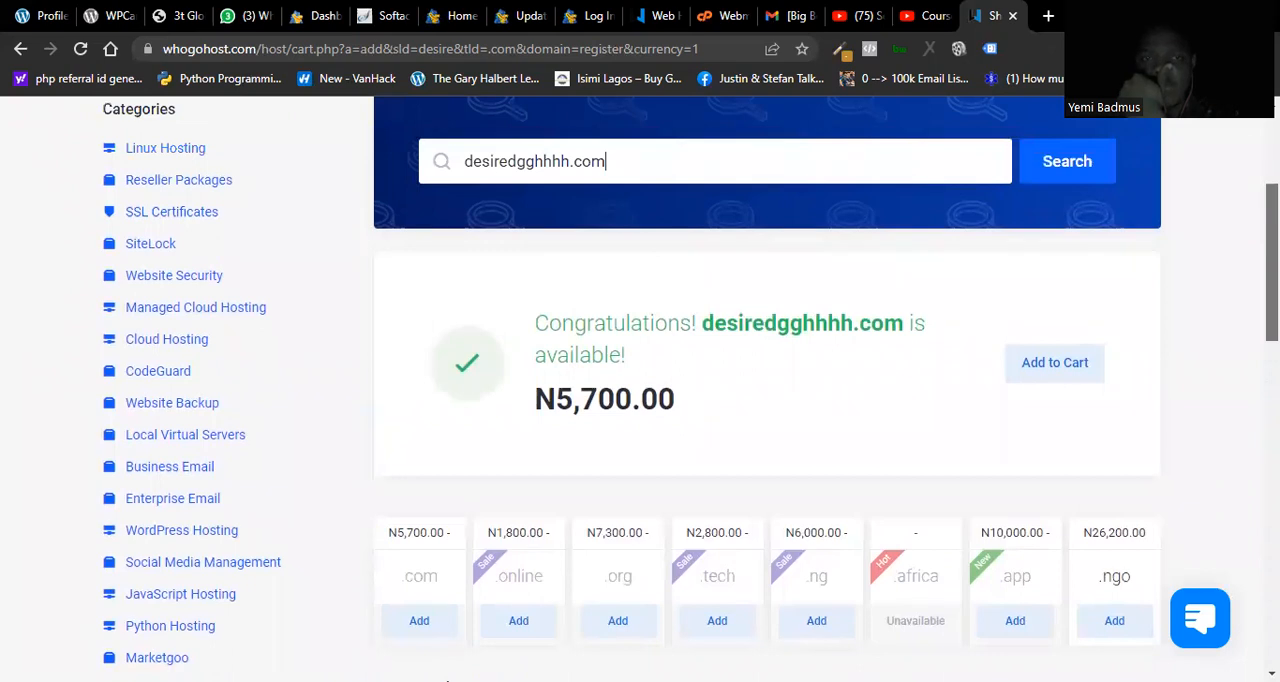
scroll(767, 388, up, 1)
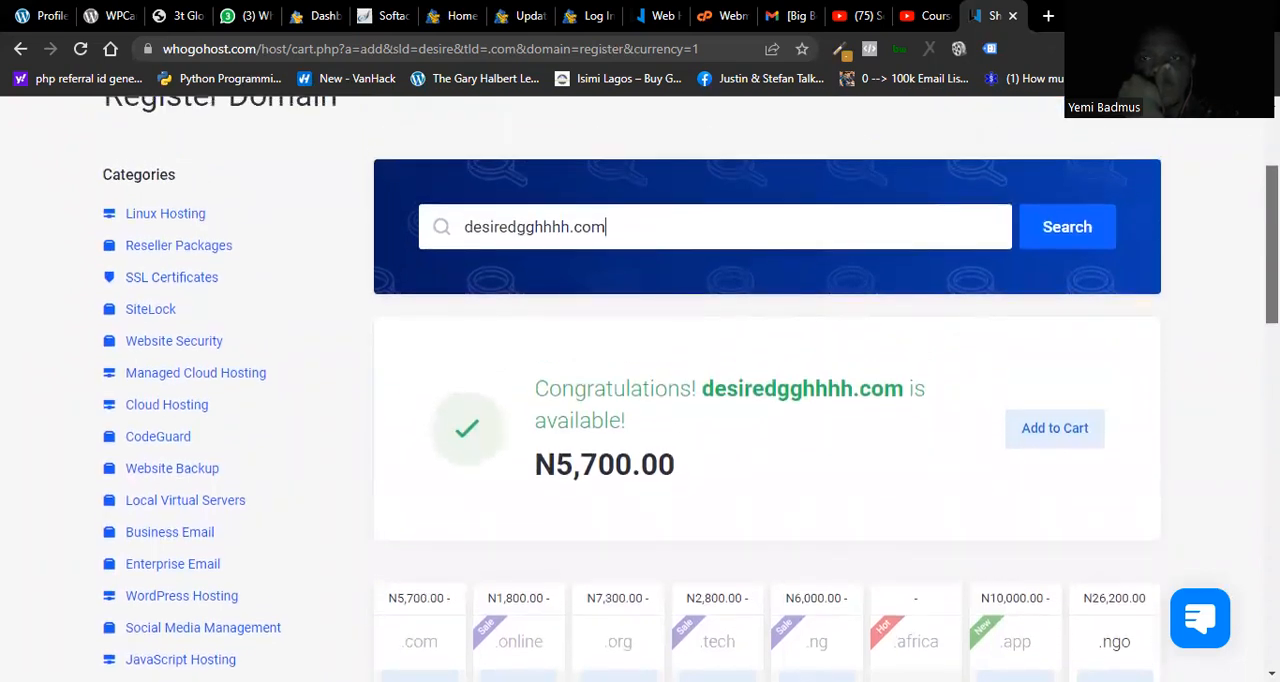
scroll(767, 388, up, 1)
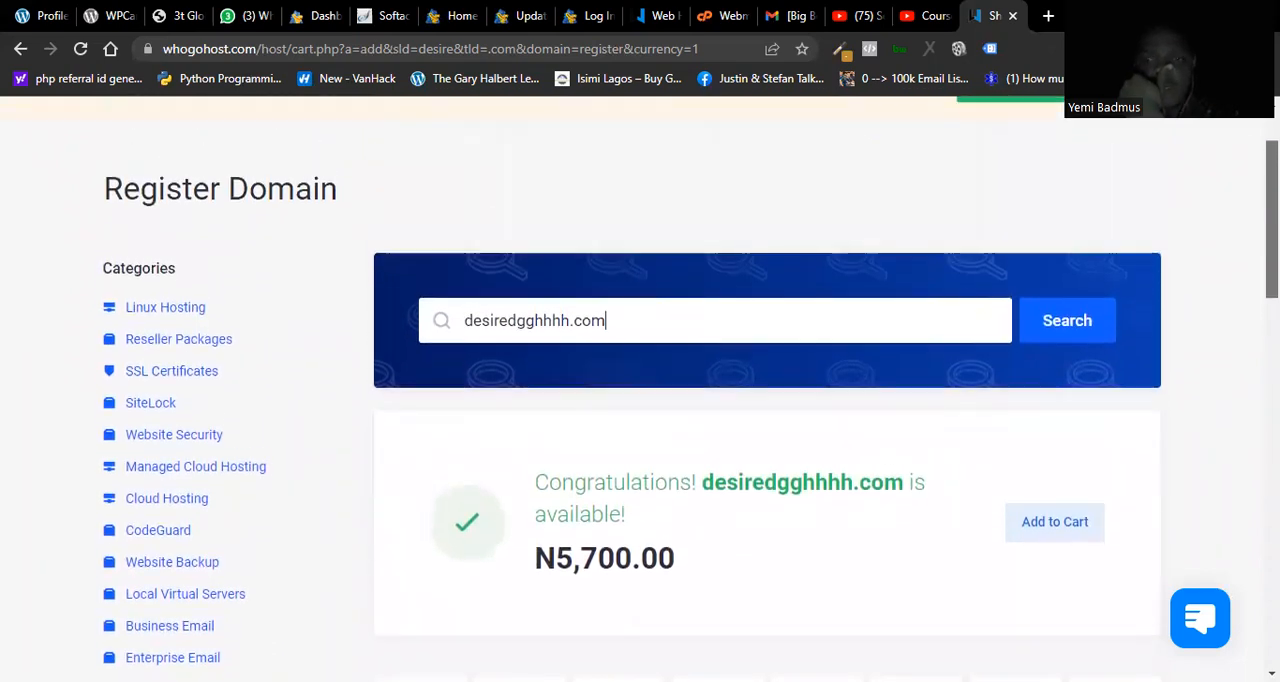
scroll(767, 388, down, 2)
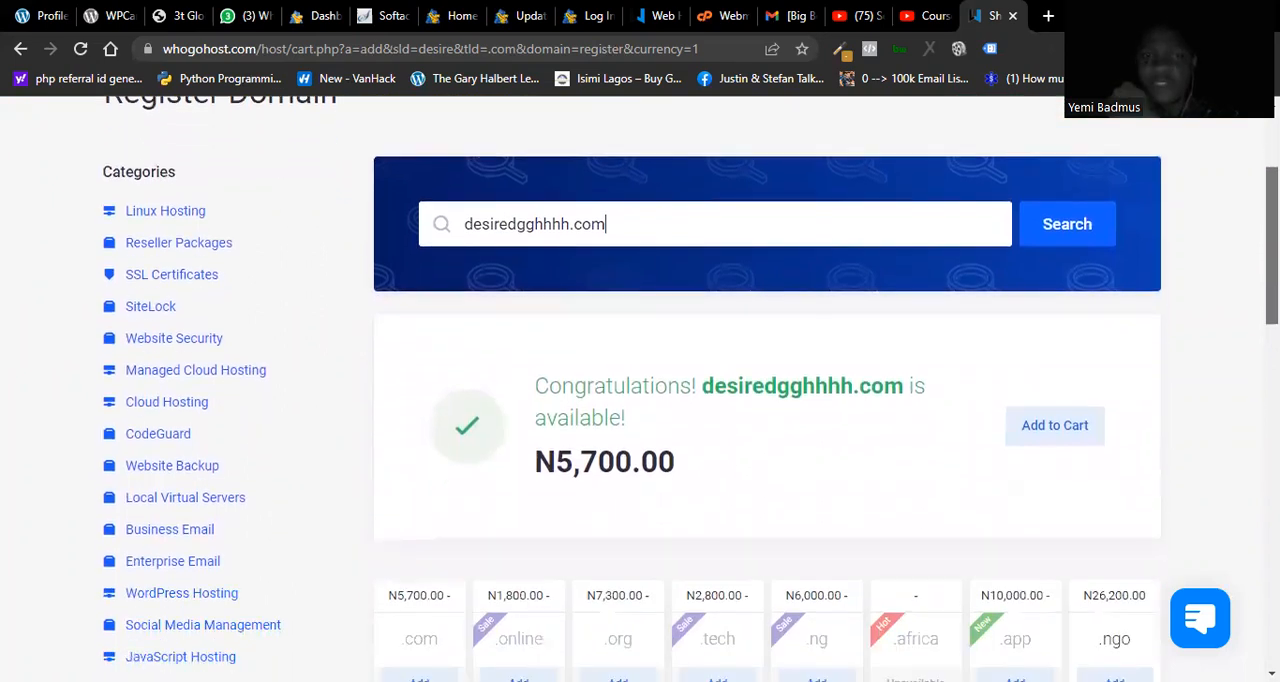
scroll(767, 388, down, 2)
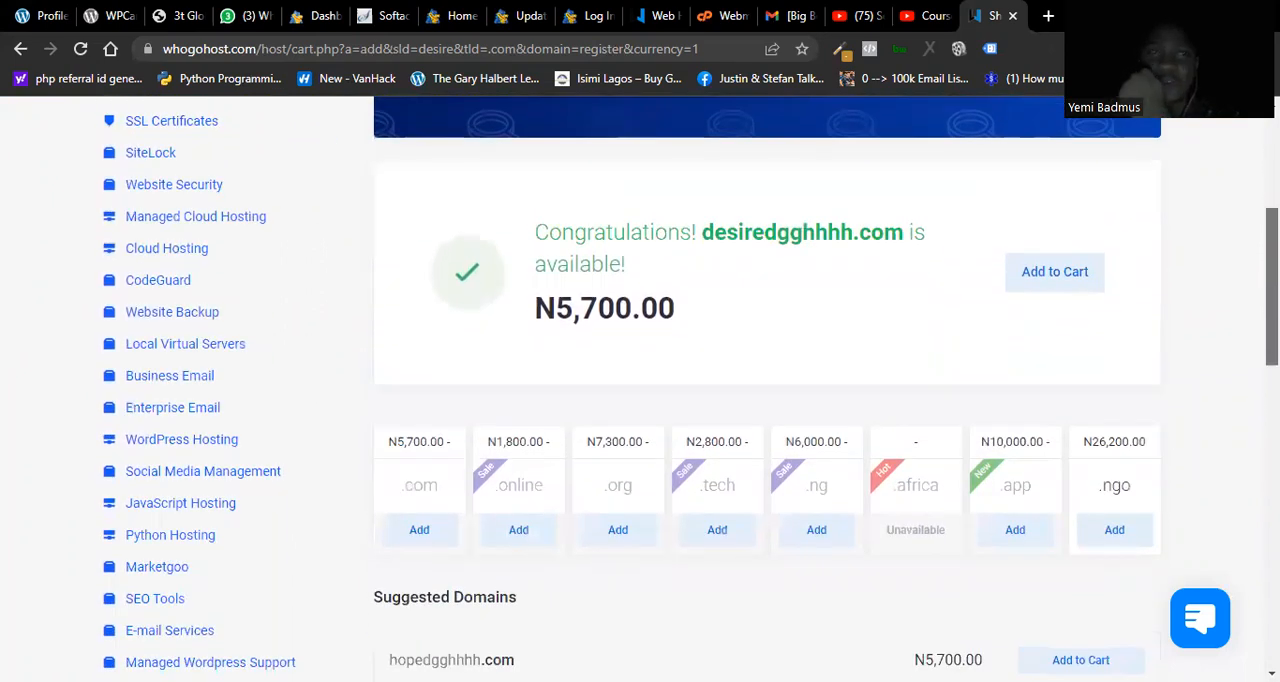
scroll(767, 388, up, 5)
scroll(767, 388, down, 1)
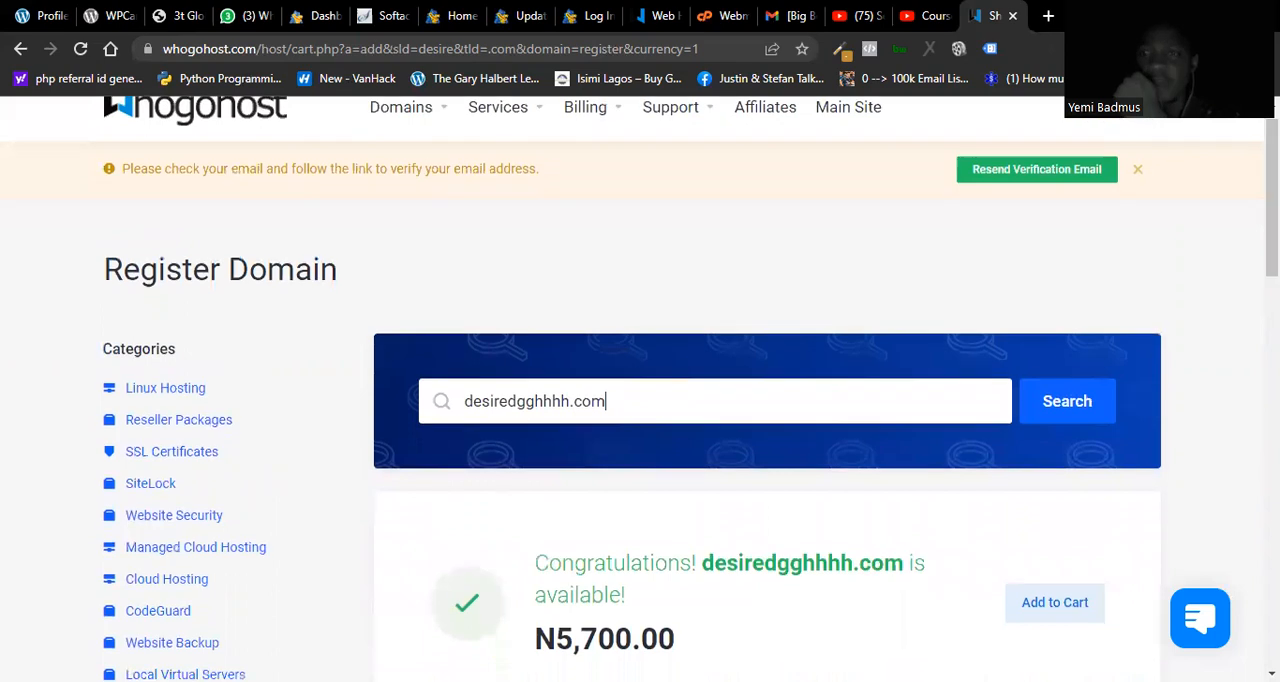
scroll(767, 388, down, 2)
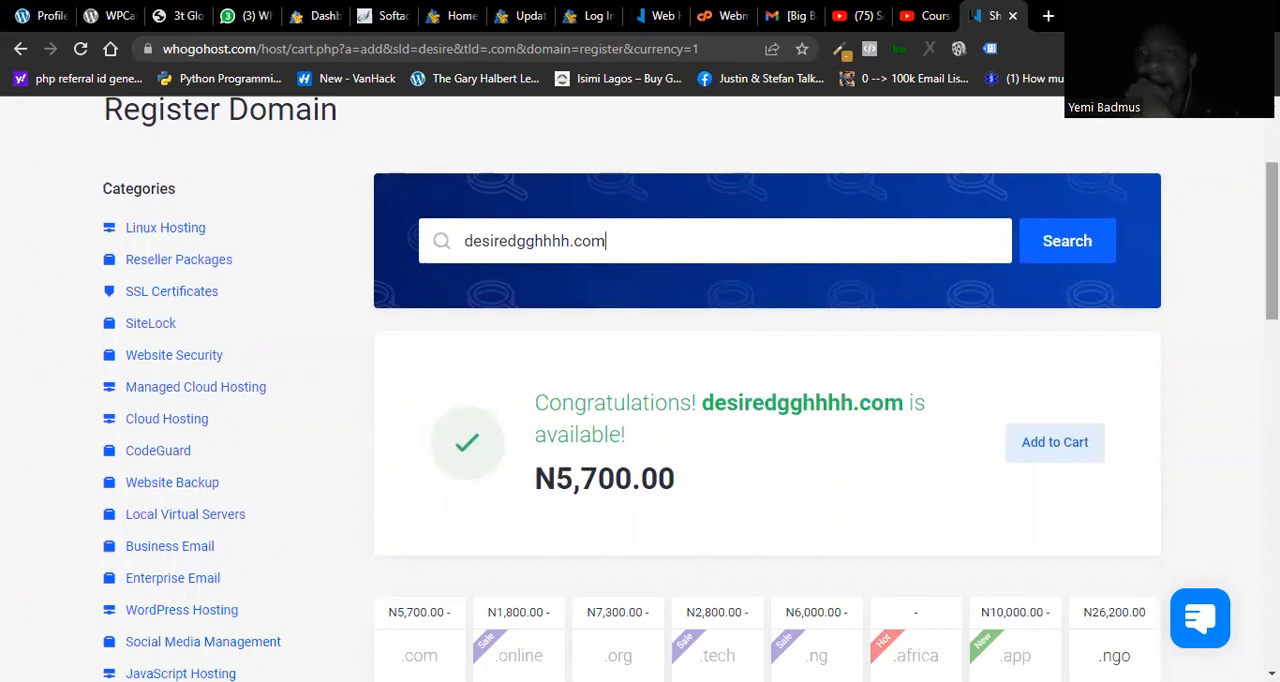
scroll(767, 388, up, 1)
scroll(767, 388, down, 3)
scroll(690, 388, down, 2)
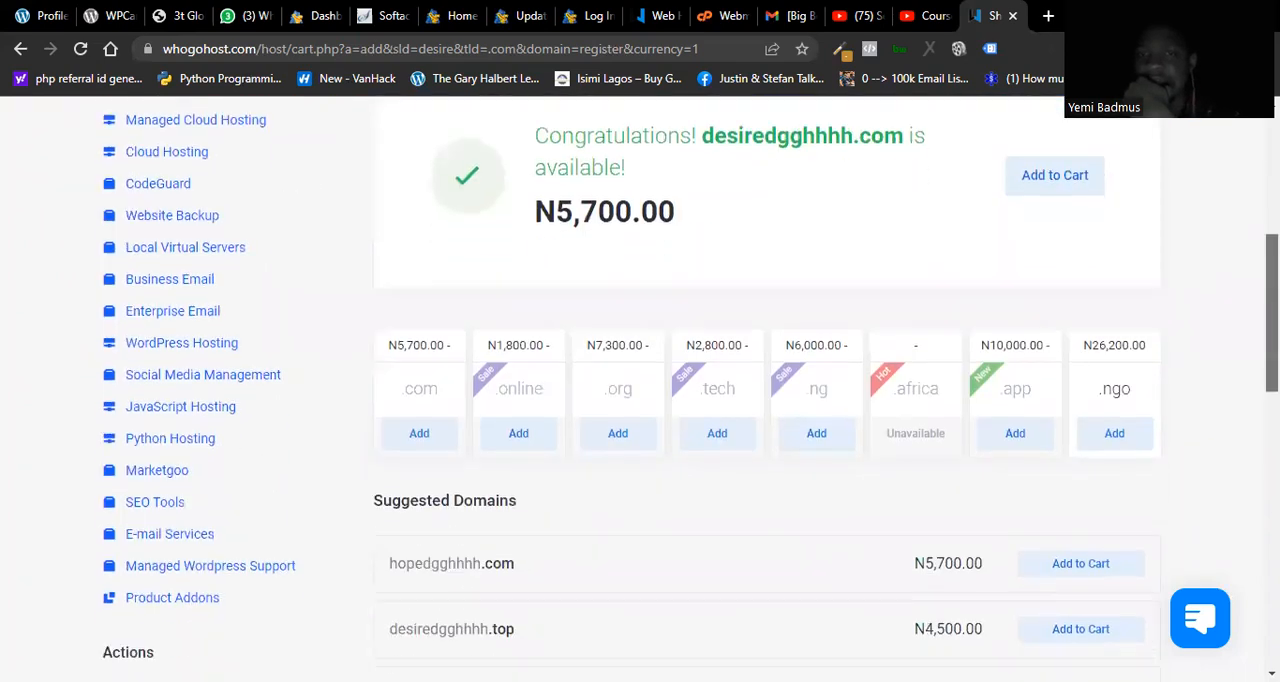
Step: Review the suggested domains and the availability result with the price for desiredgghhhh.com on the Register Domain page
scroll(767, 388, down, 9)
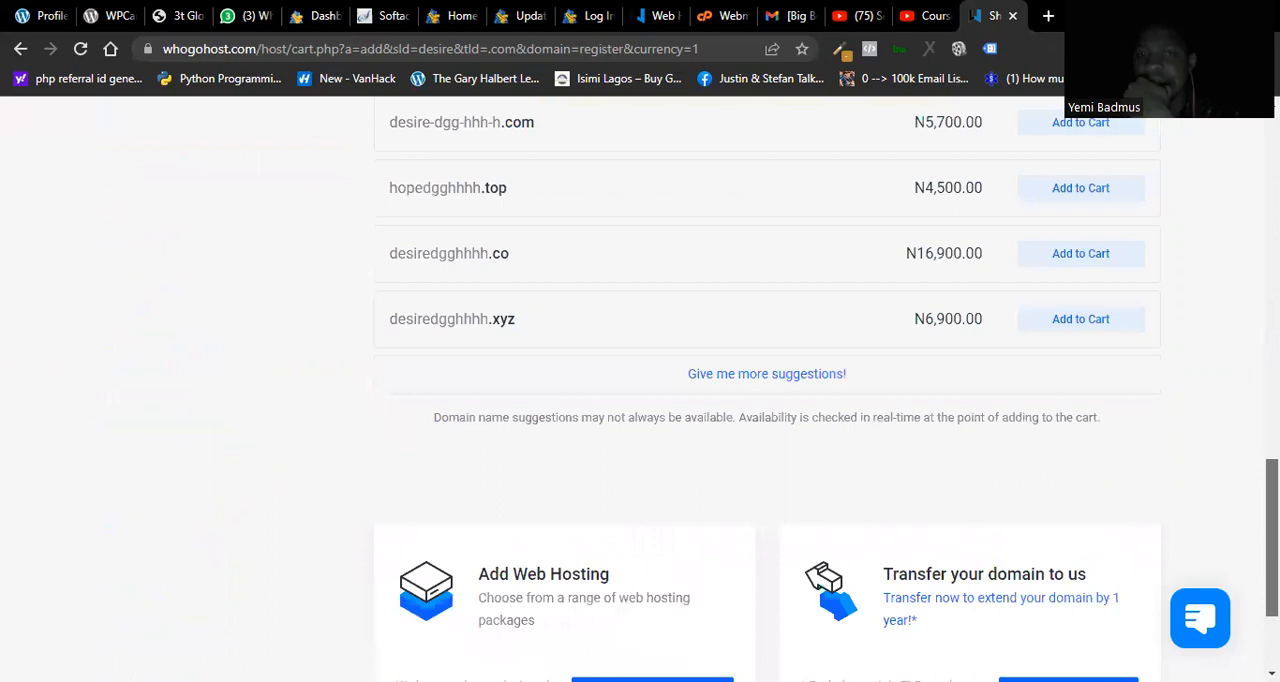
scroll(767, 388, up, 1)
scroll(1202, 363, up, 10)
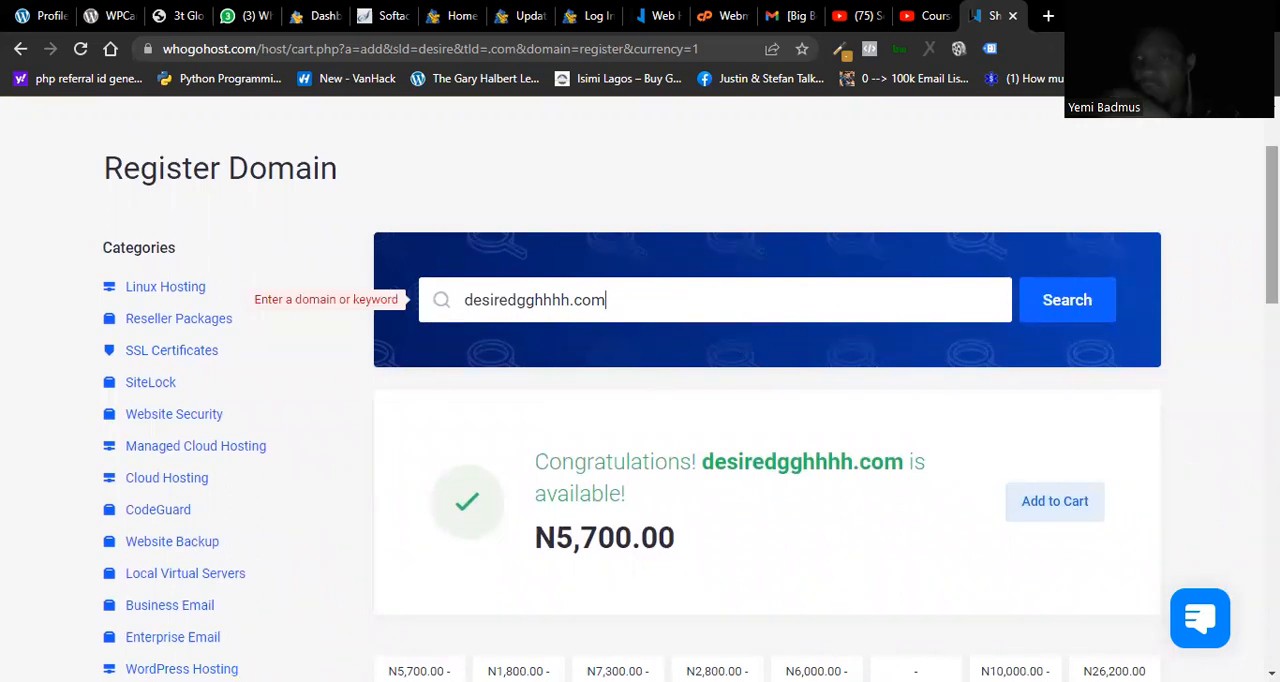
scroll(1272, 250, down, 2)
scroll(1272, 250, up, 2)
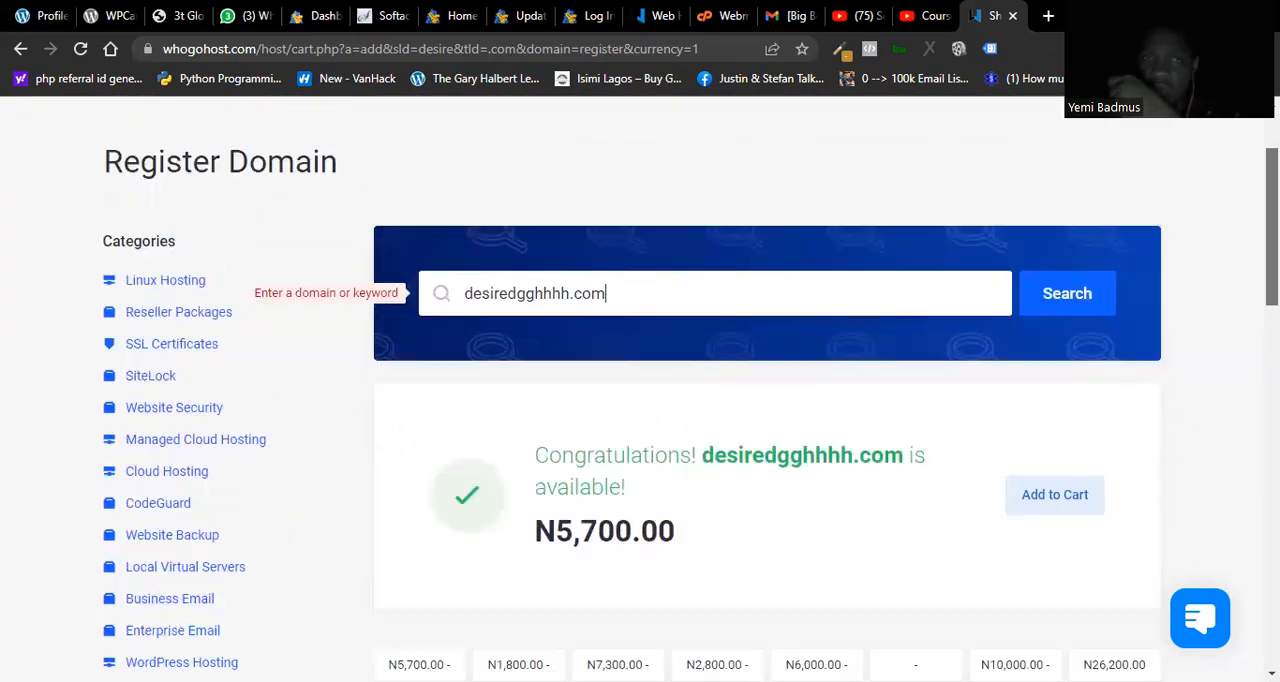
scroll(1272, 250, up, 2)
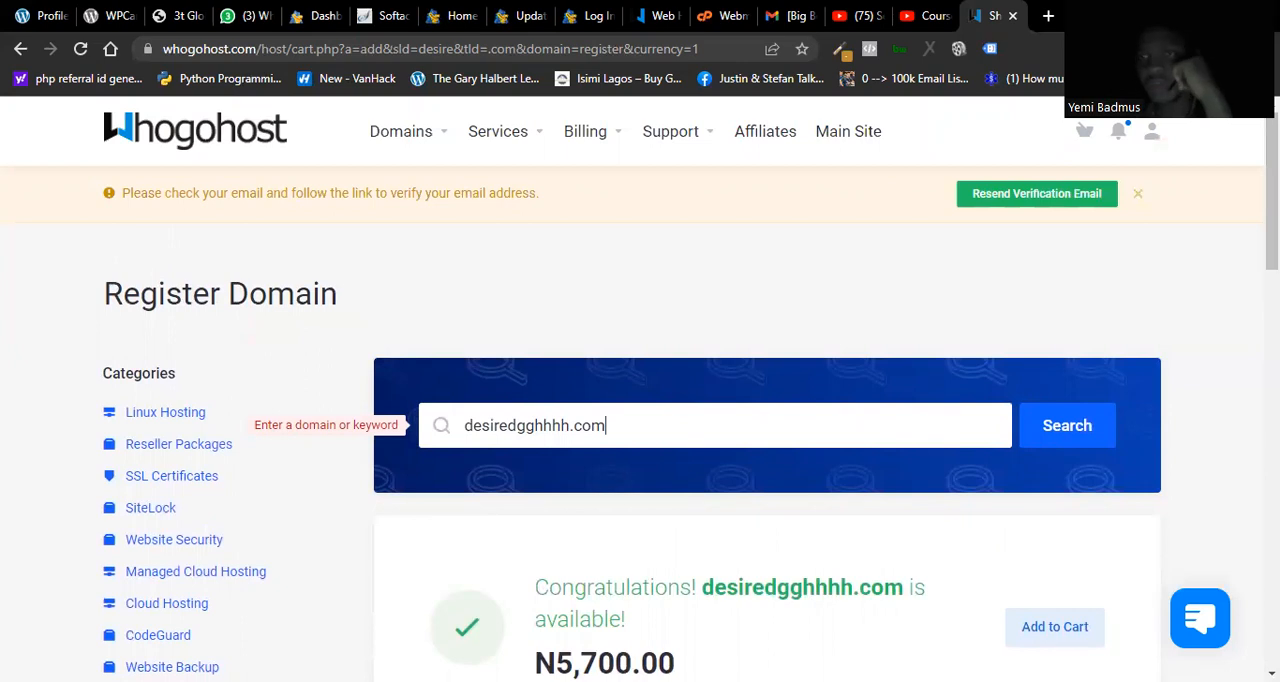
scroll(690, 390, down, 2)
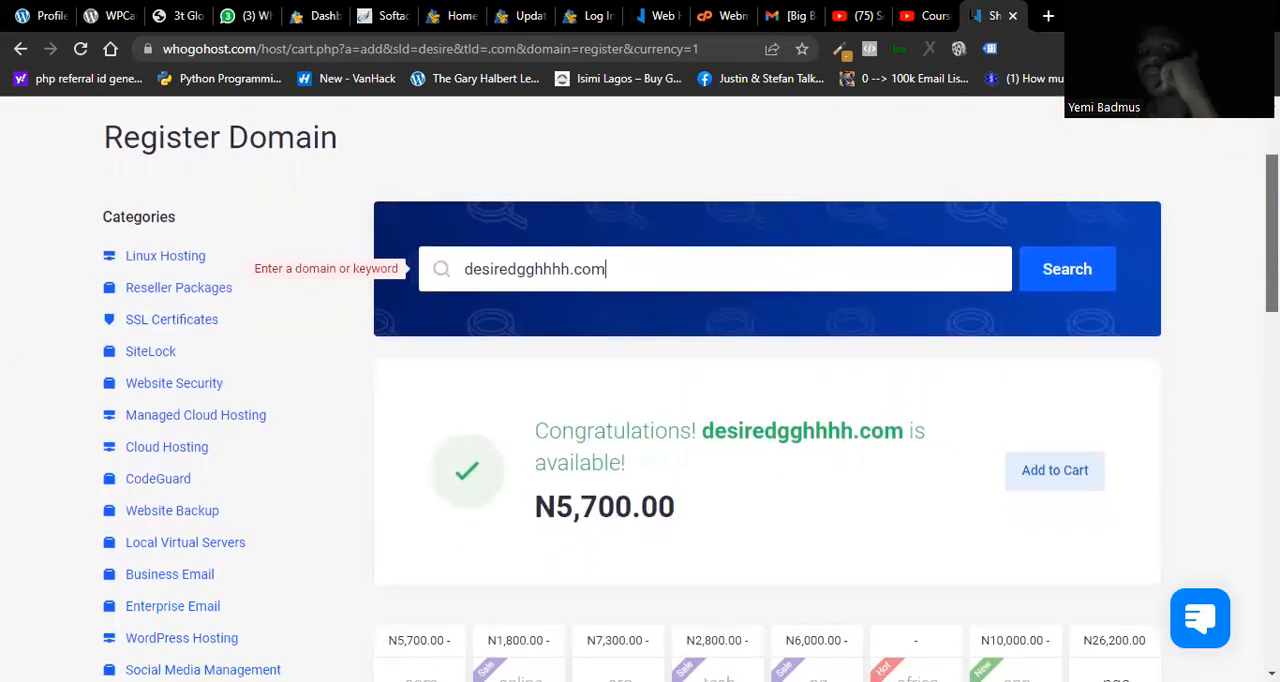
scroll(640, 390, up, 2)
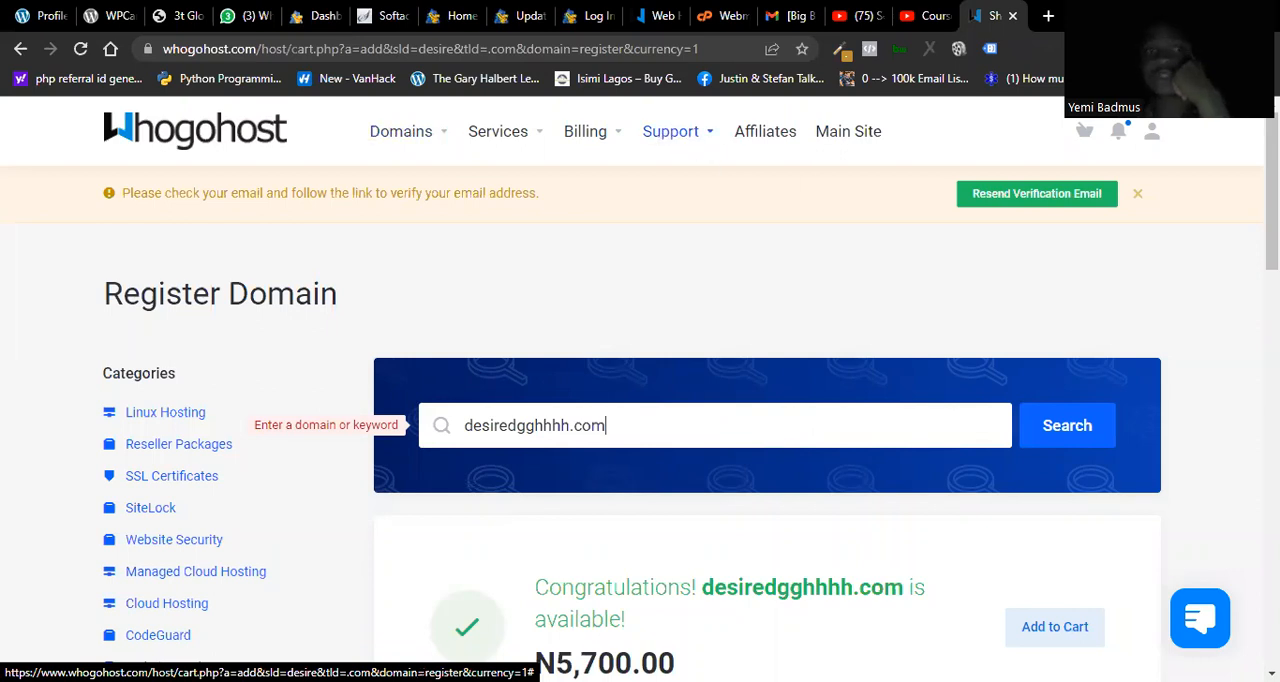
Step: Return to the Whogohost client dashboard and look at the available service and domain management options
click(247, 143)
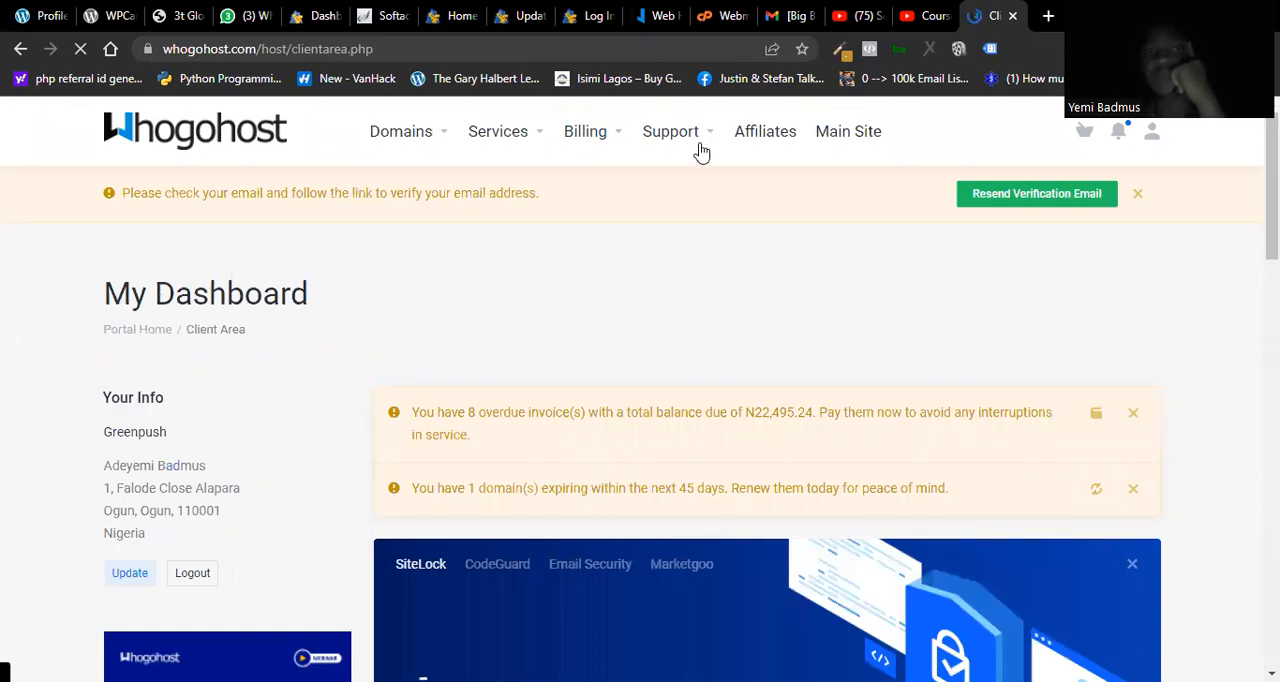
click(538, 140)
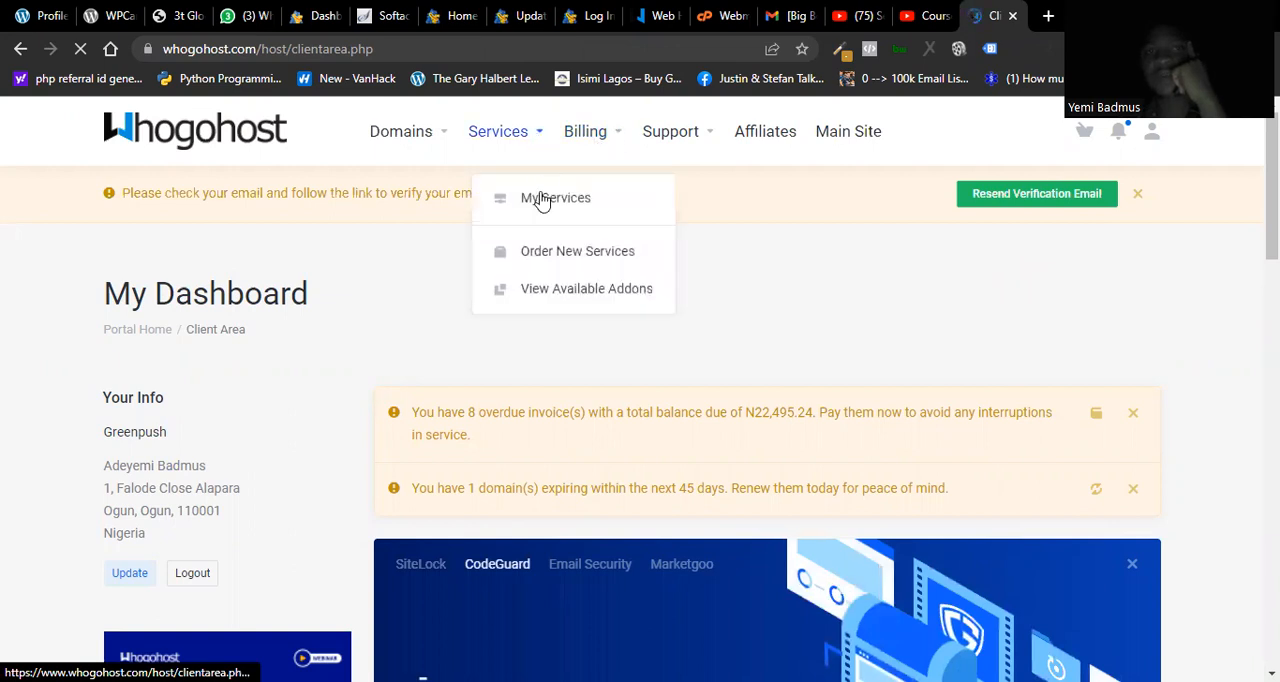
click(443, 137)
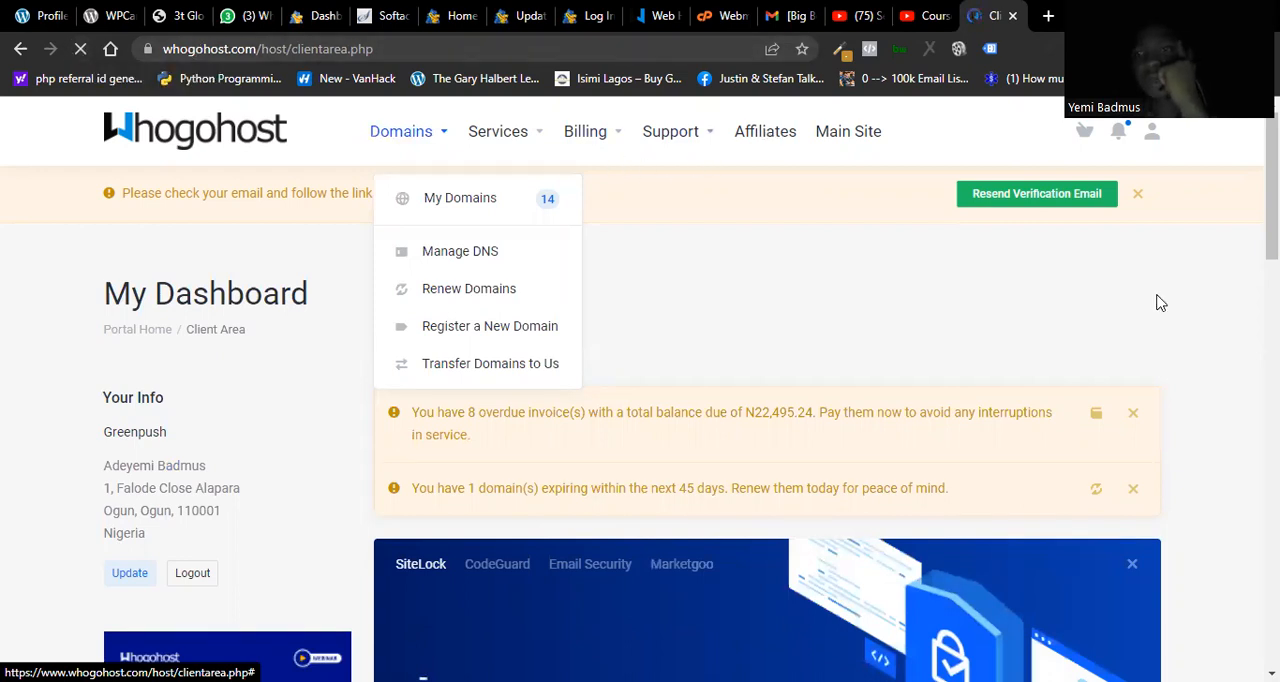
scroll(866, 252, down, 1)
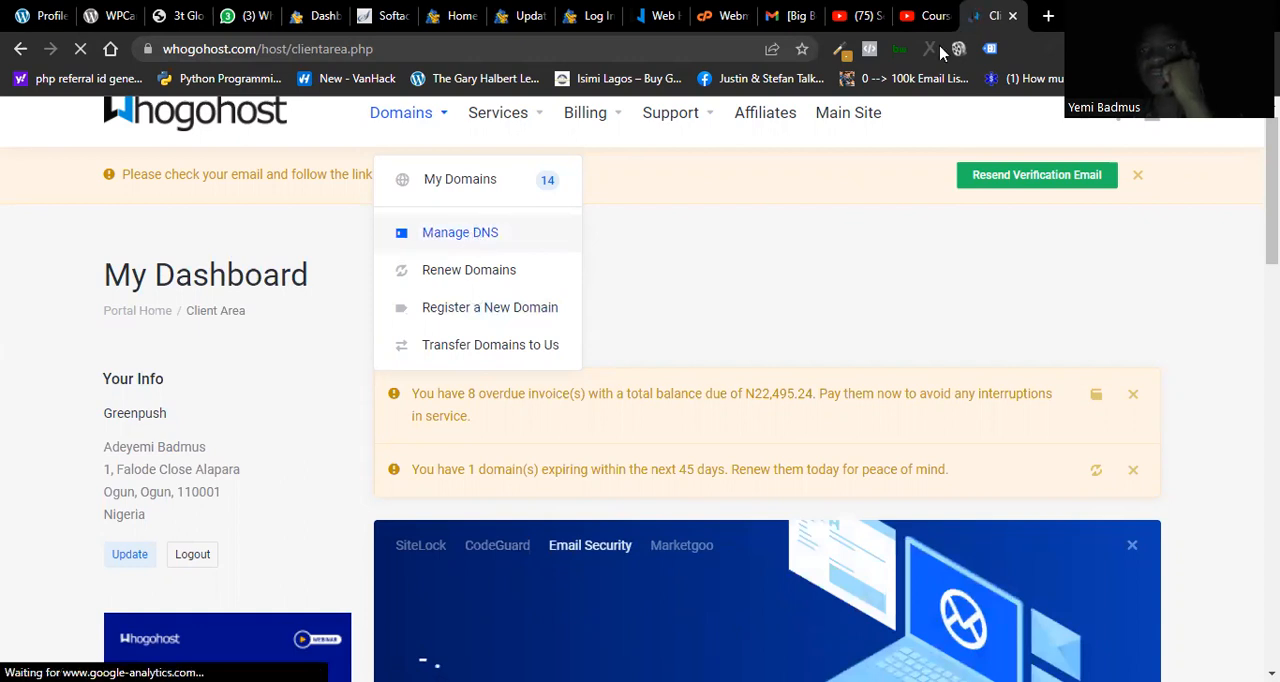
Step: Open the QServers website in a new browser tab and go to its account management area
click(1048, 16)
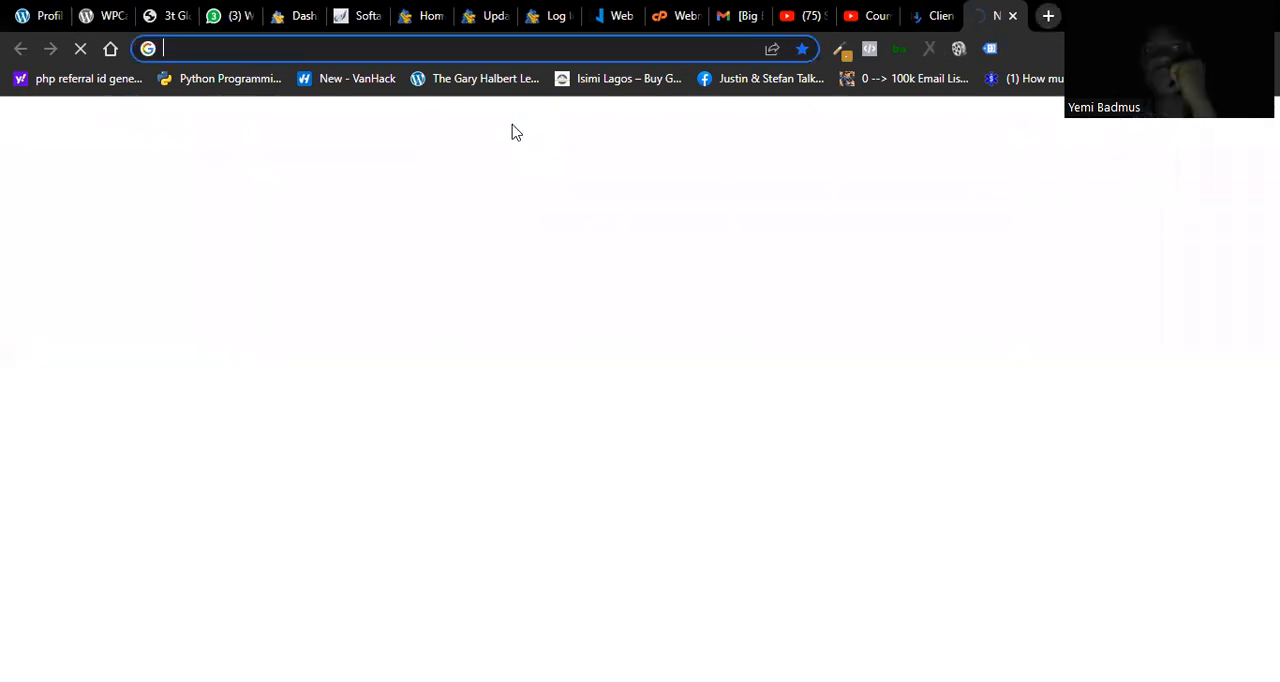
text(qser)
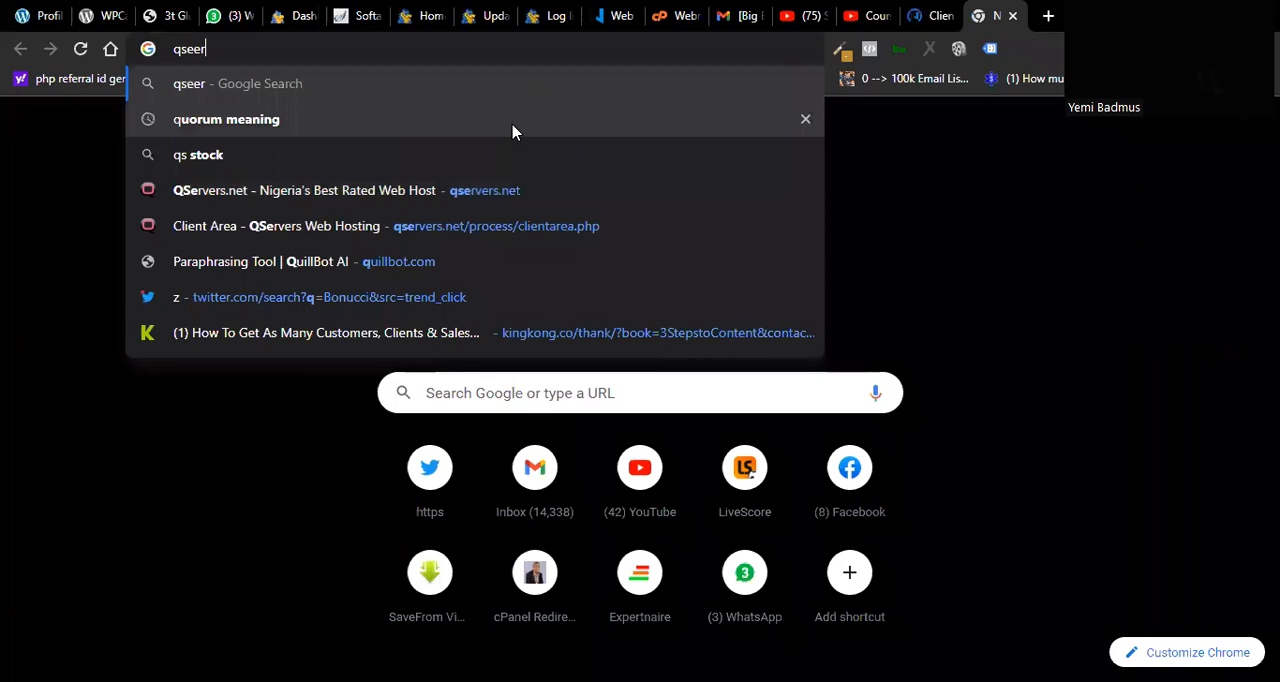
key(BackSpace)
text(r)
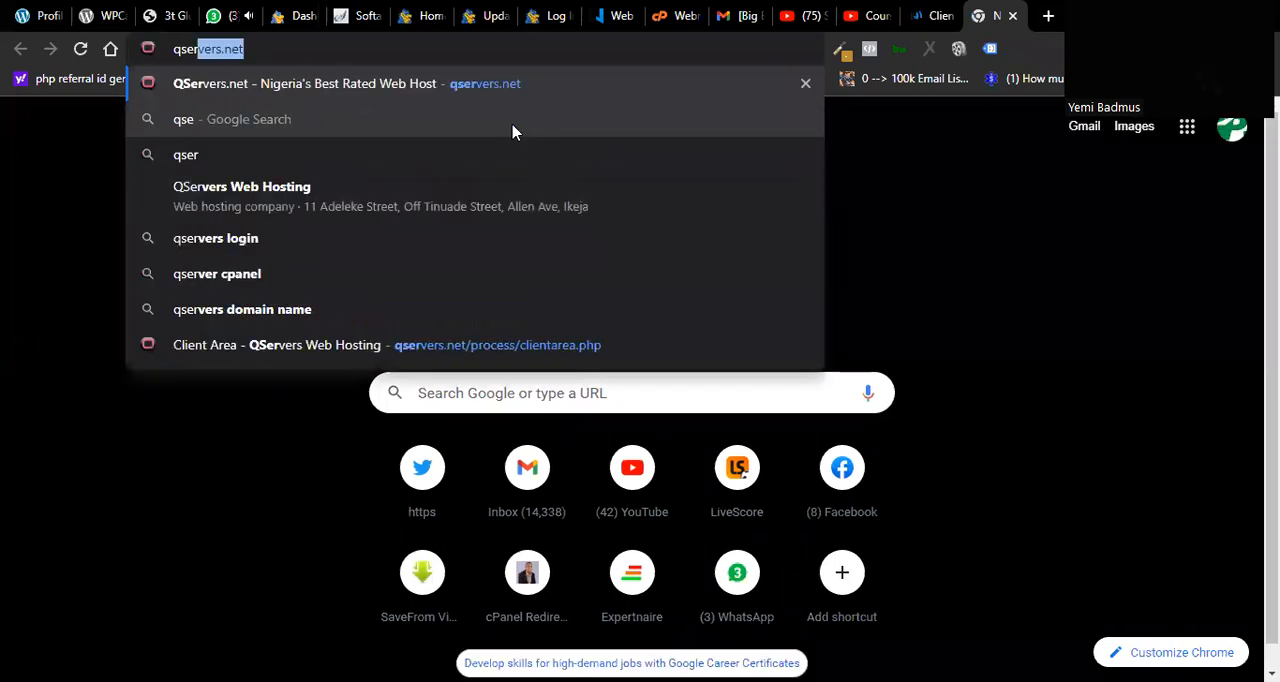
key(Return)
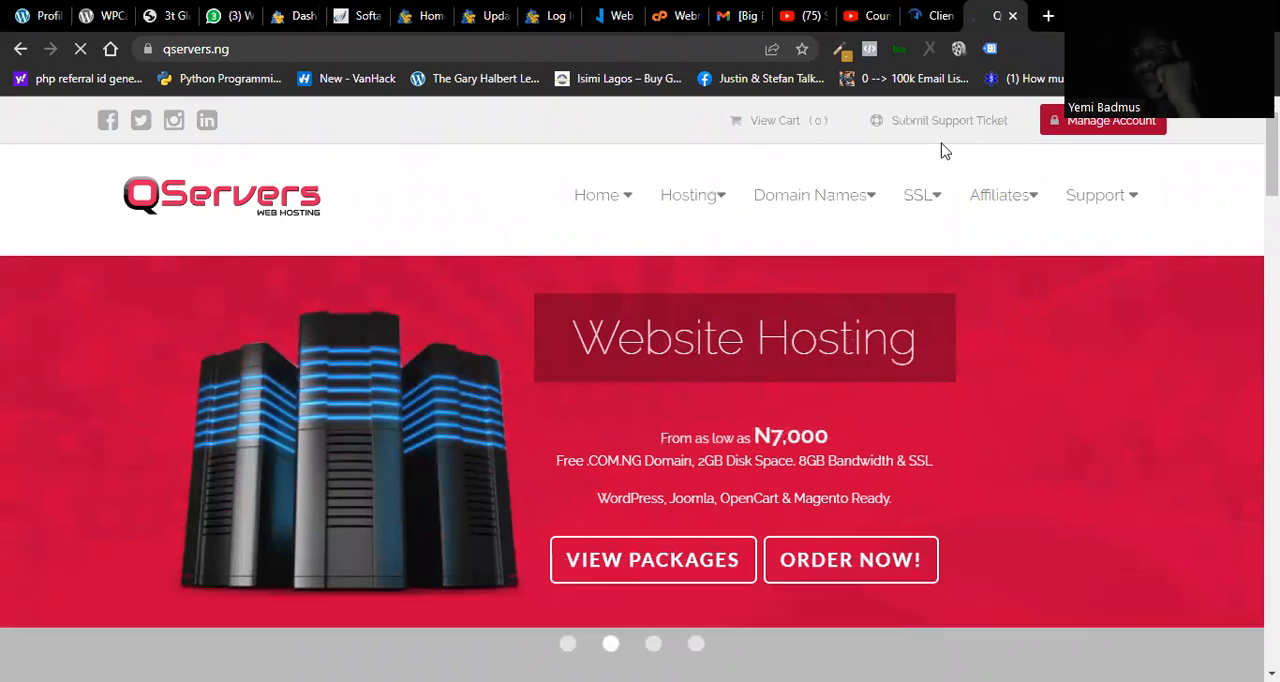
click(1045, 120)
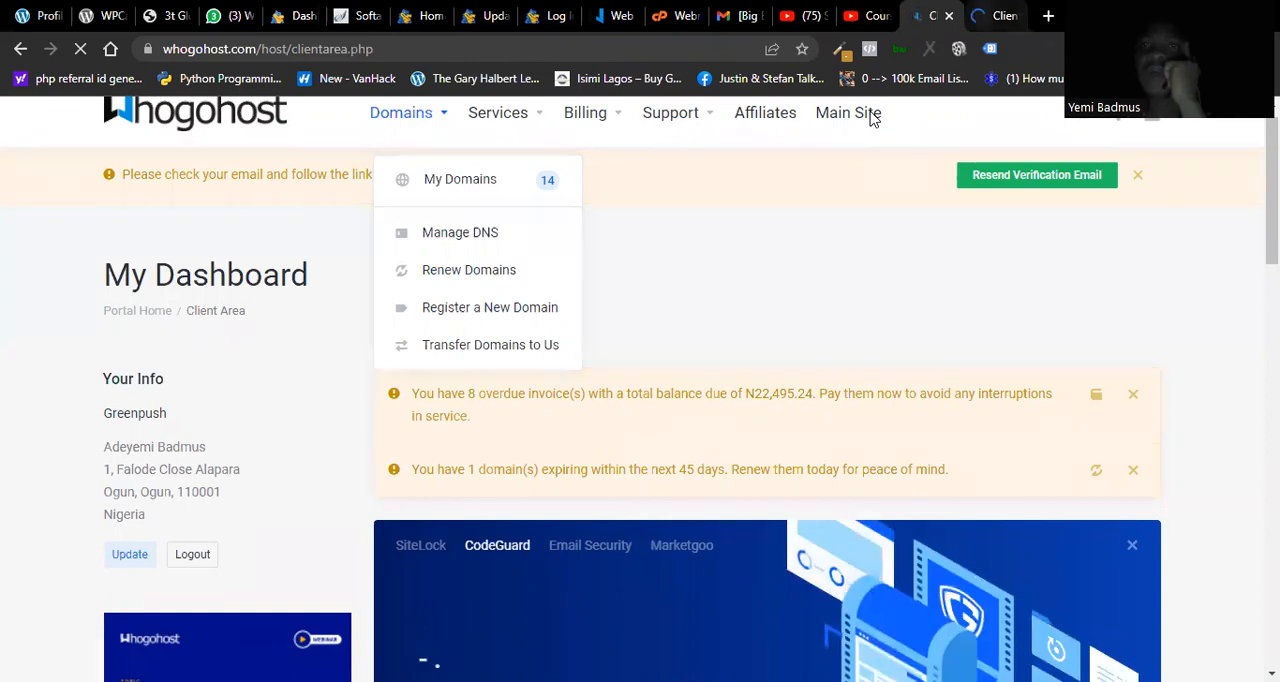
key(ctrl+Tab)
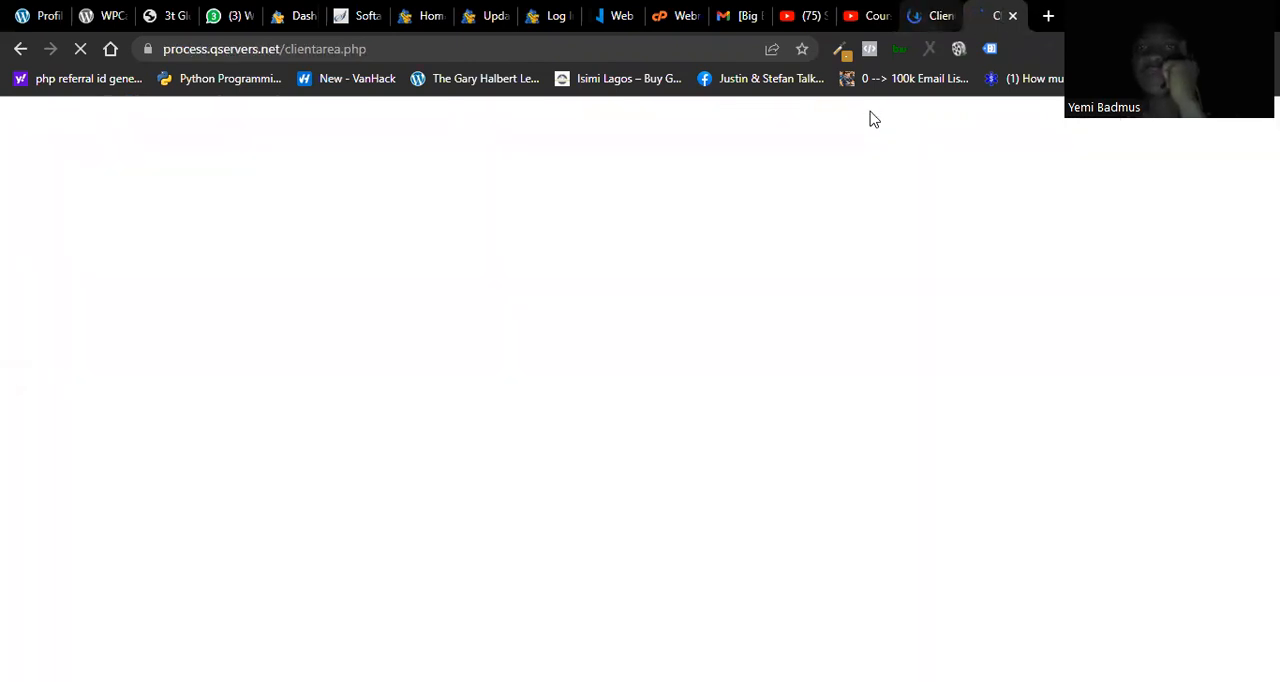
key(ctrl+shift+Tab)
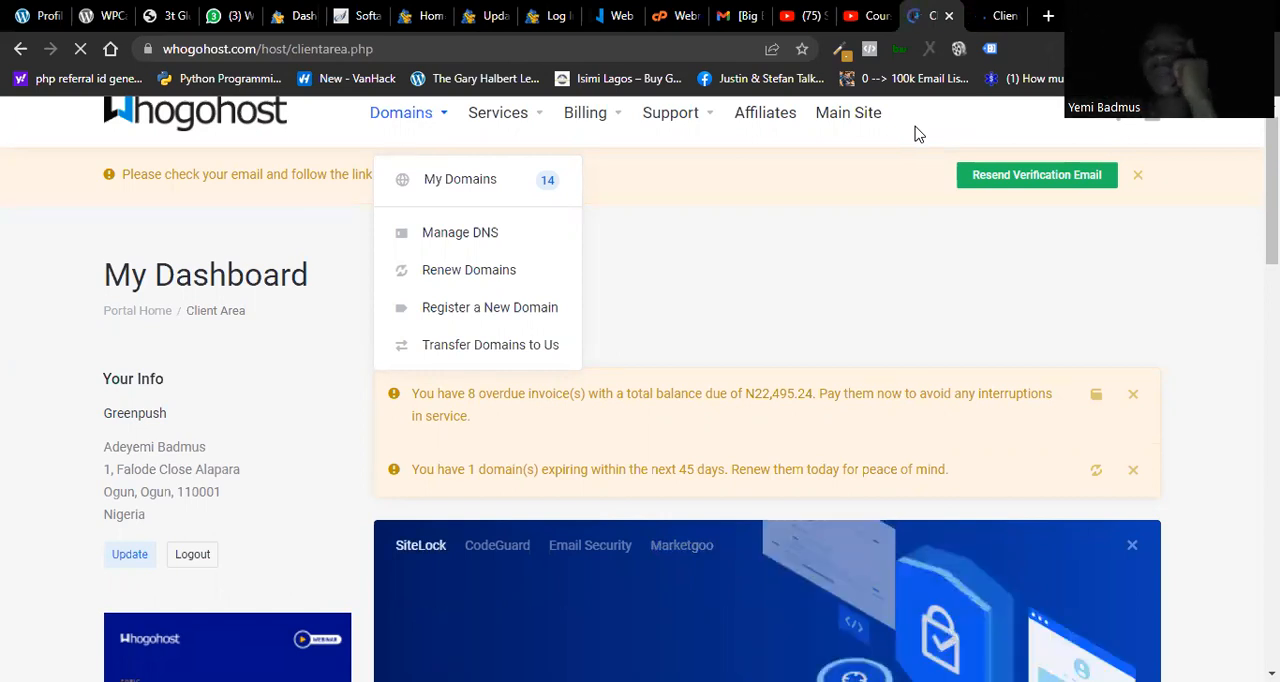
Step: Open hostgator.com in another new browser tab
click(1048, 16)
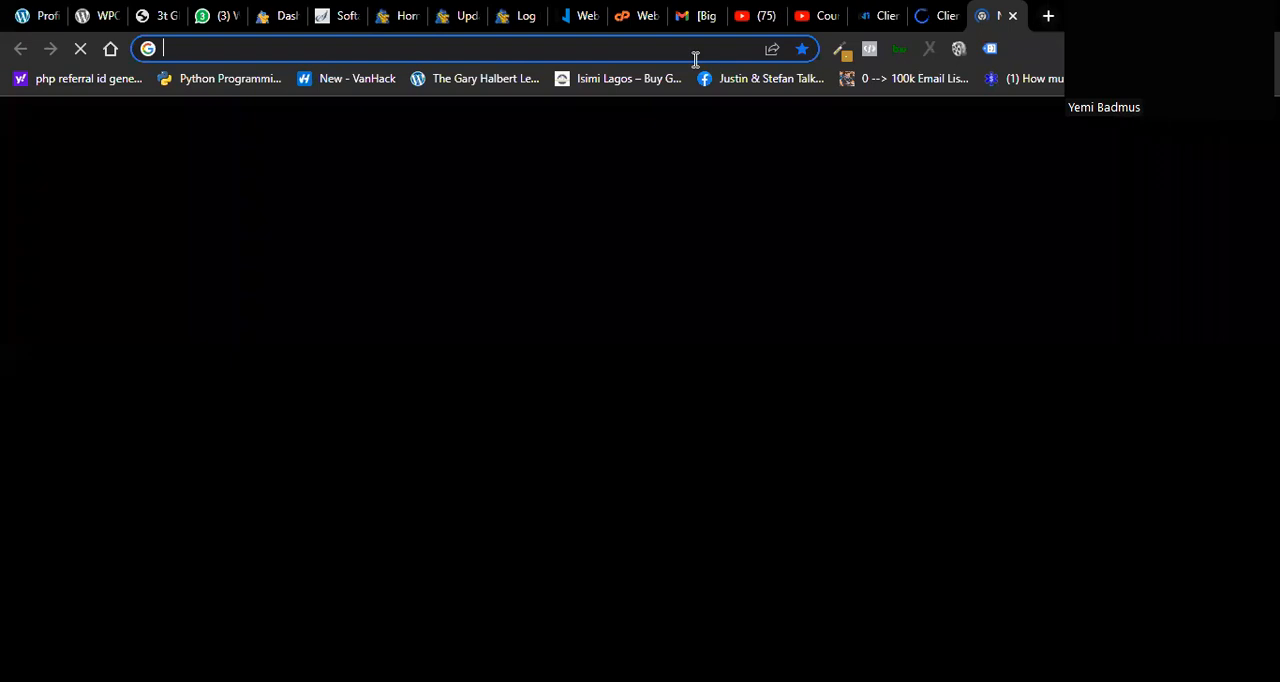
text(ho)
key(Return)
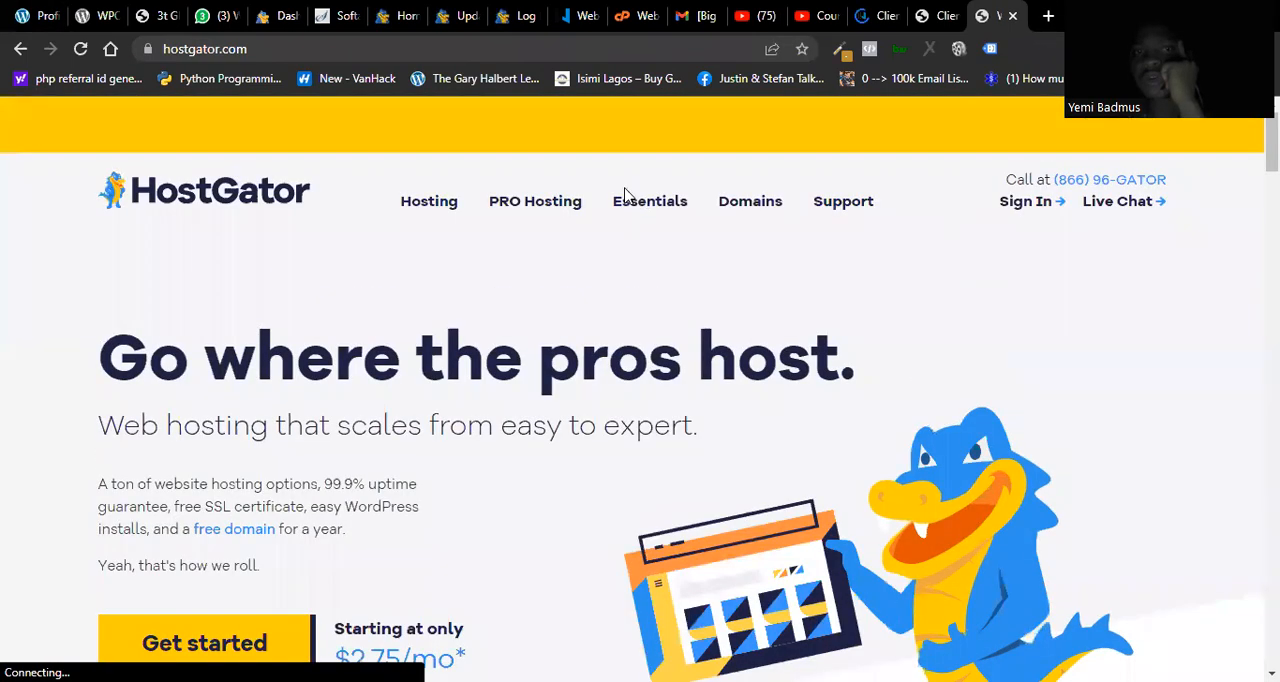
Step: Look through the HostGator home page for the web hosting plans and their starting prices
mouse_move(527, 211)
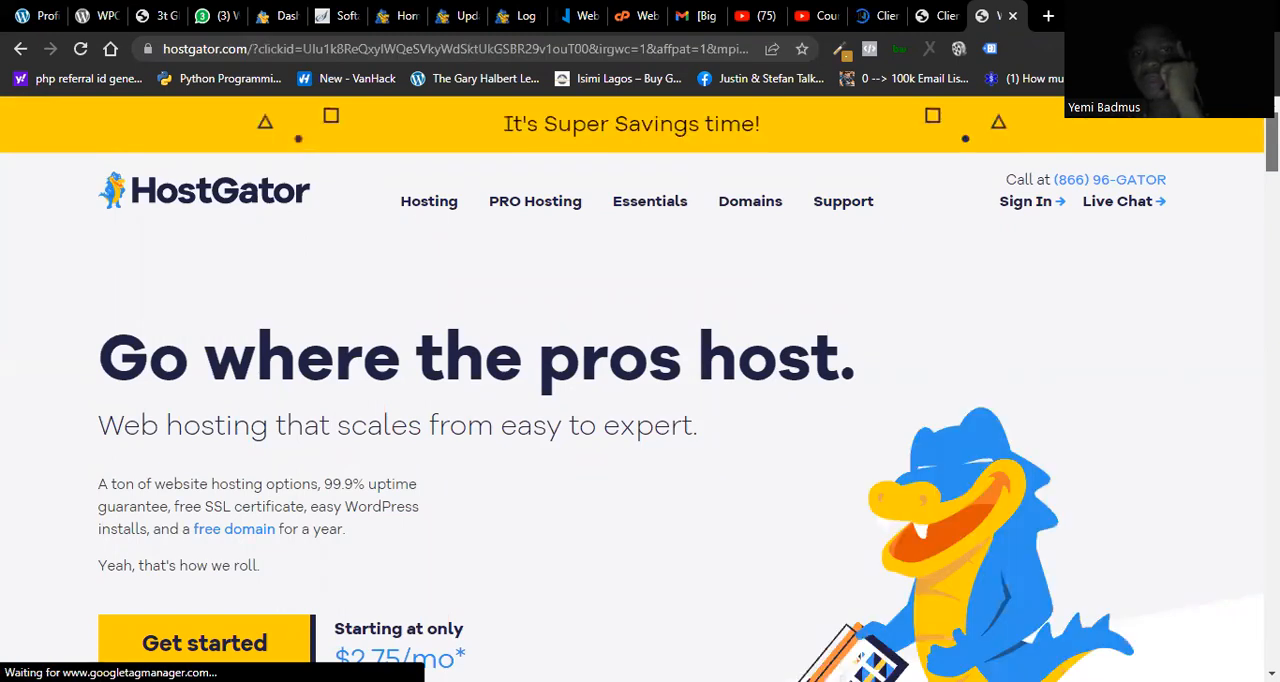
mouse_move(428, 212)
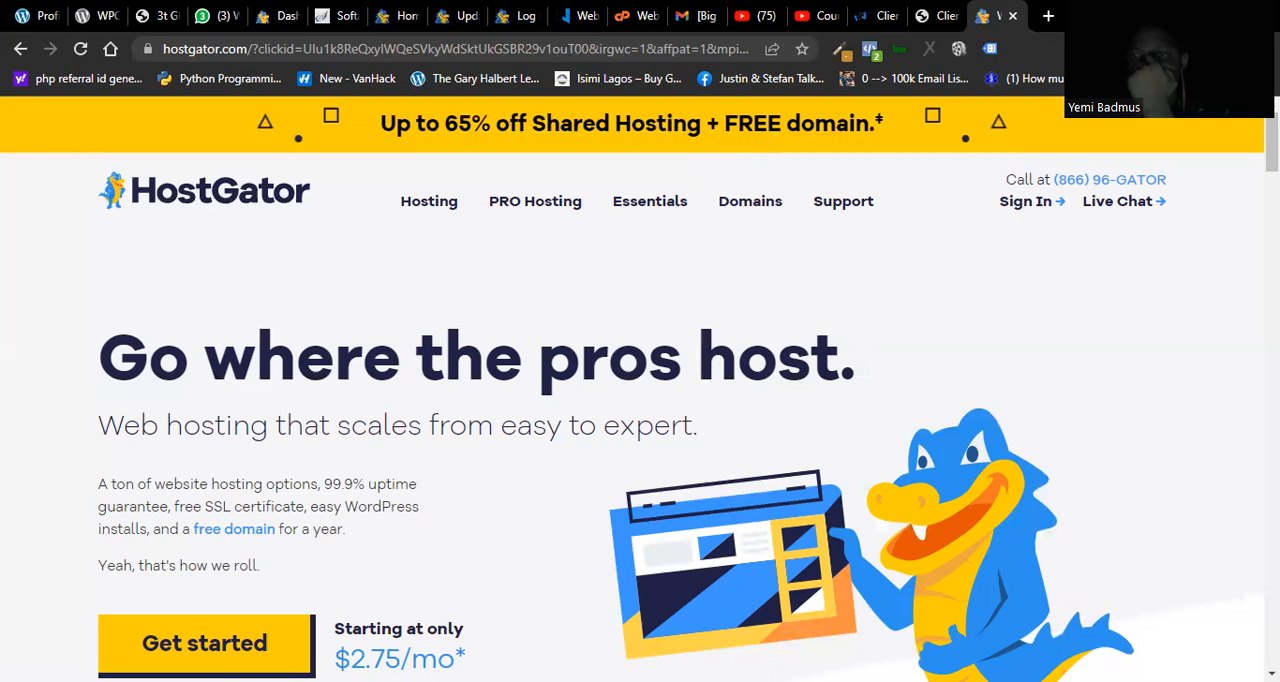
scroll(640, 389, down, 5)
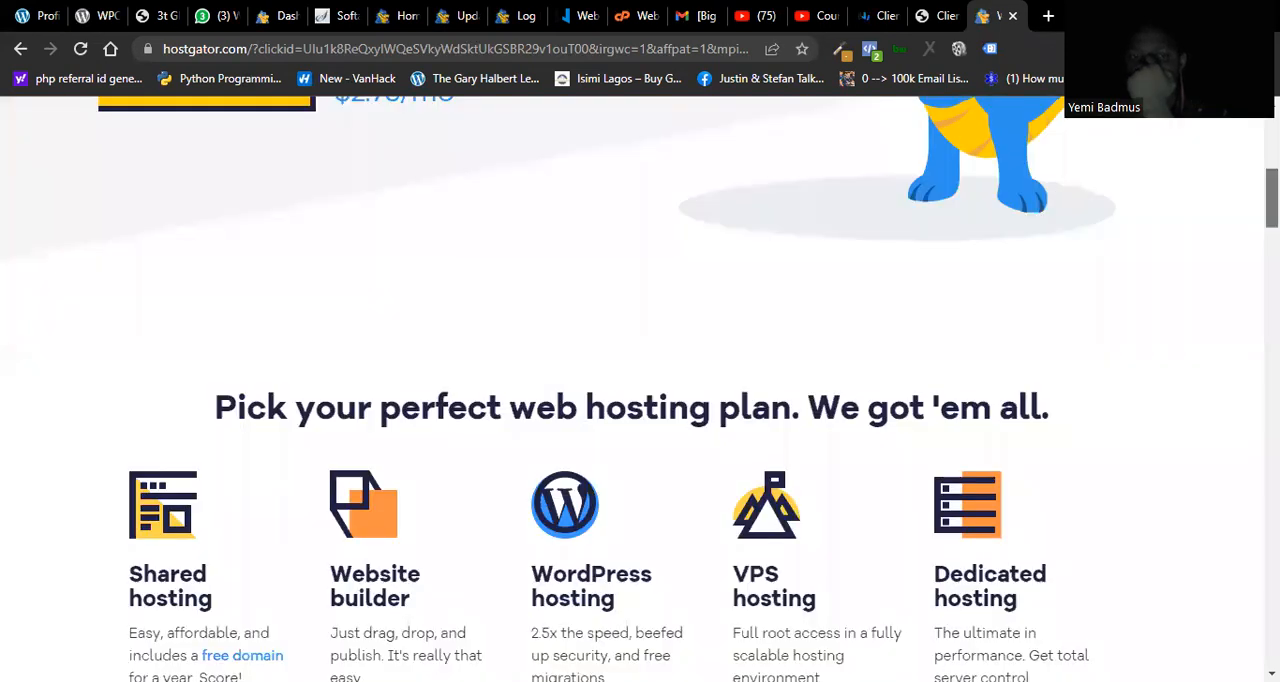
scroll(640, 389, up, 5)
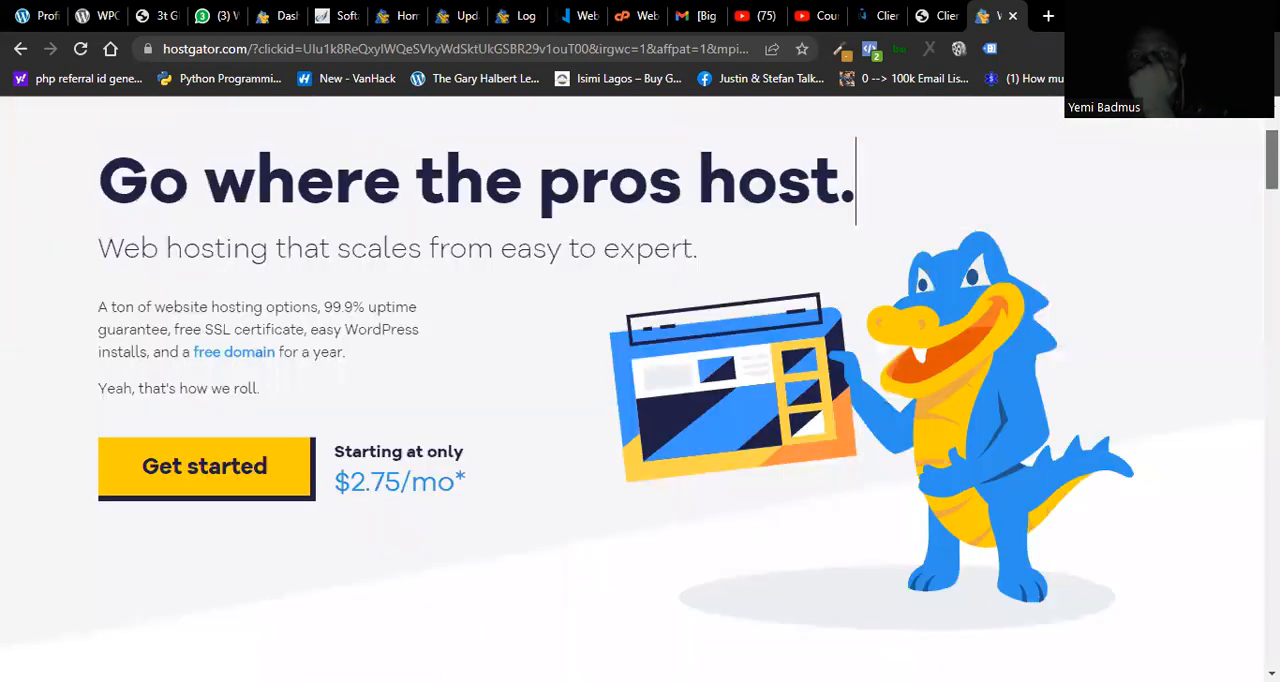
scroll(420, 210, up, 2)
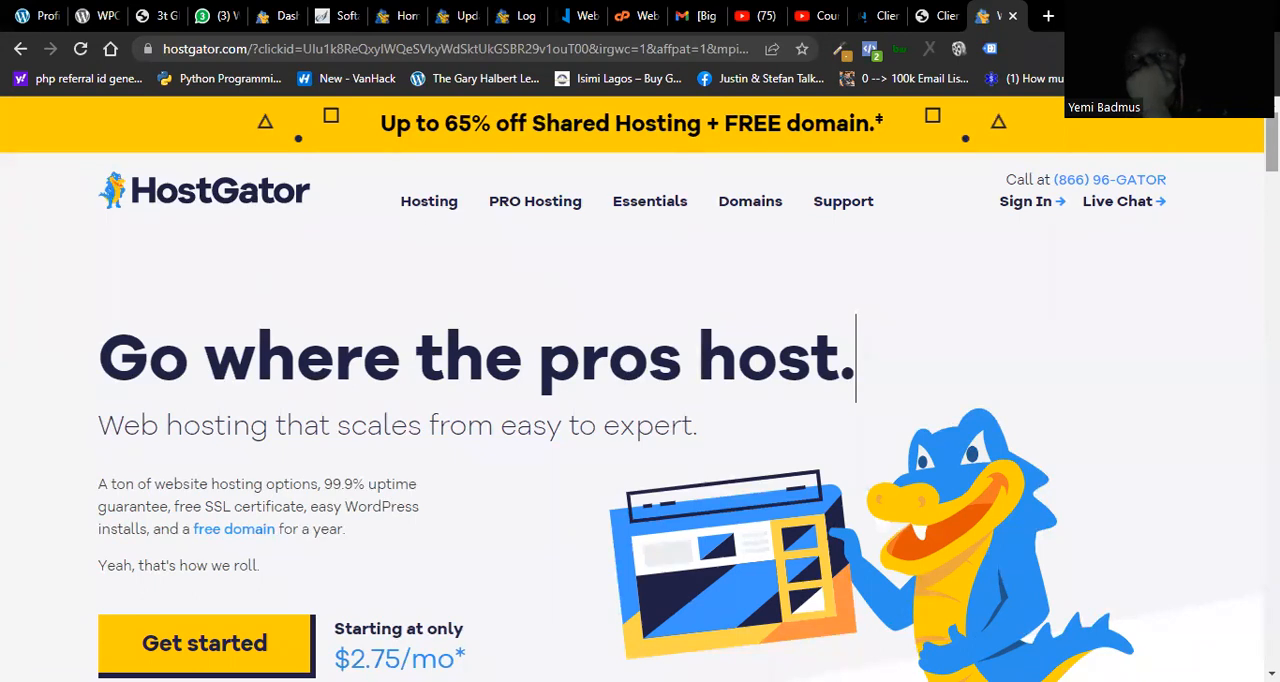
scroll(856, 357, down, 5)
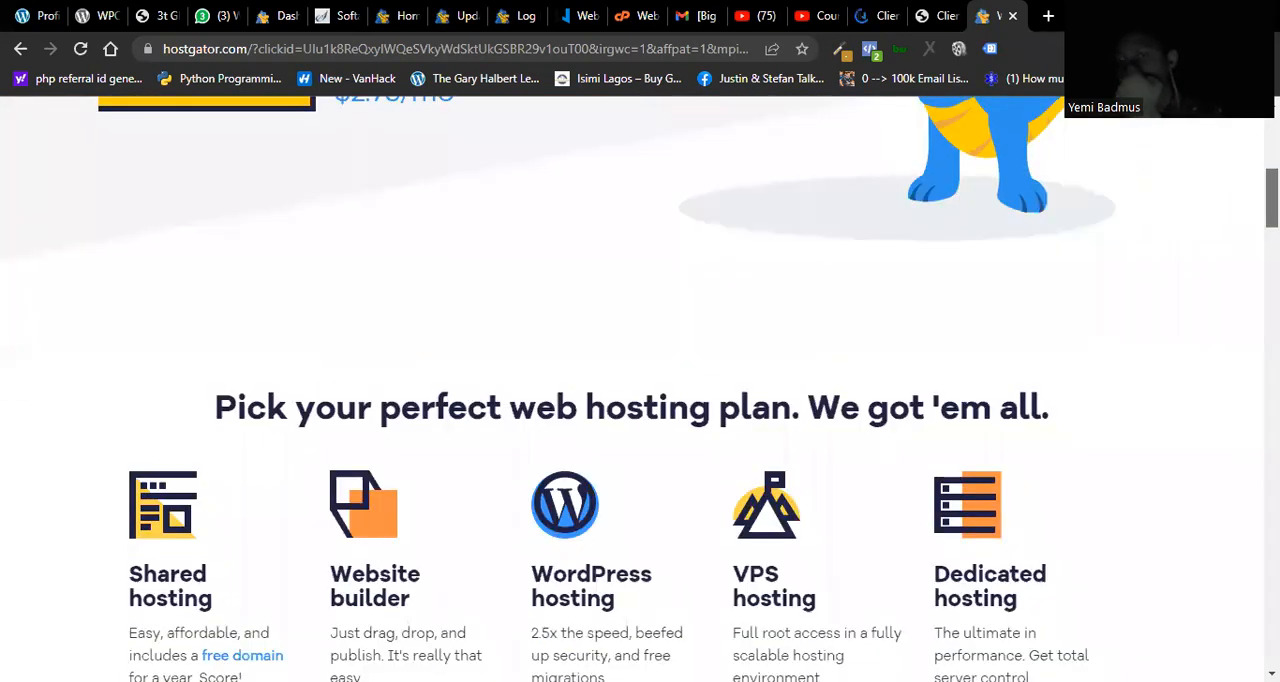
scroll(640, 390, down, 2)
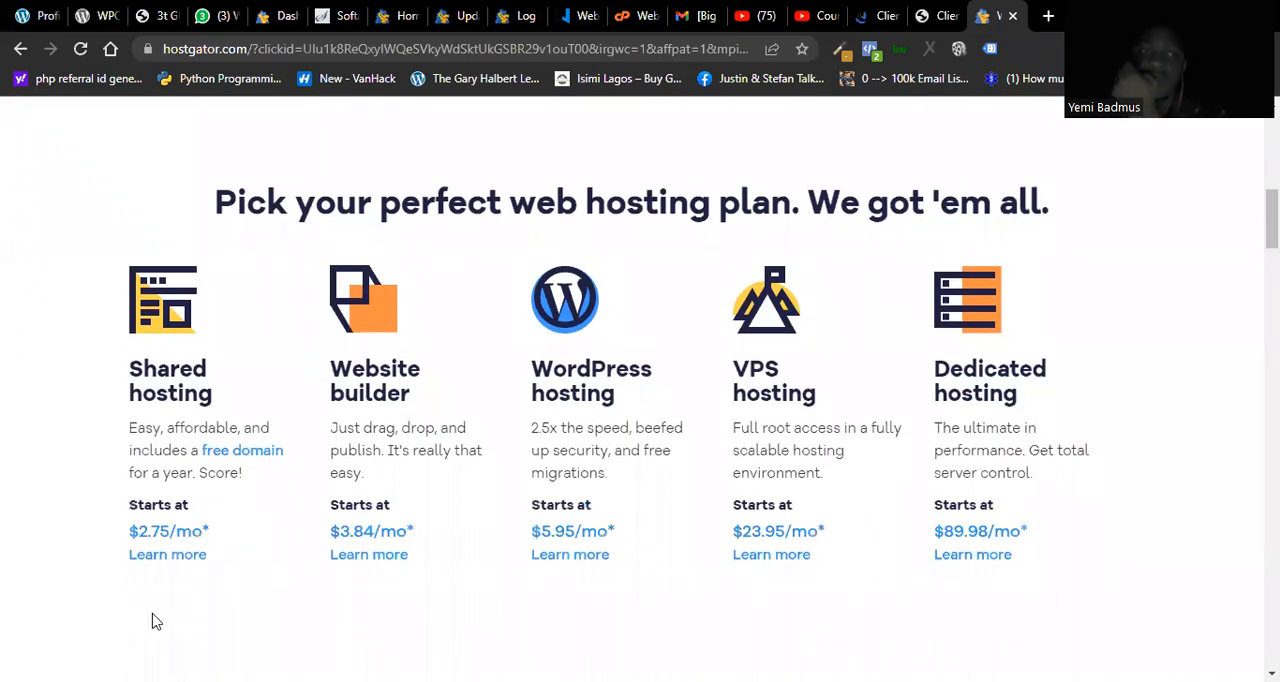
Step: Read the pricing note for the shared hosting plan and open the linked Value Added Tax article
click(183, 532)
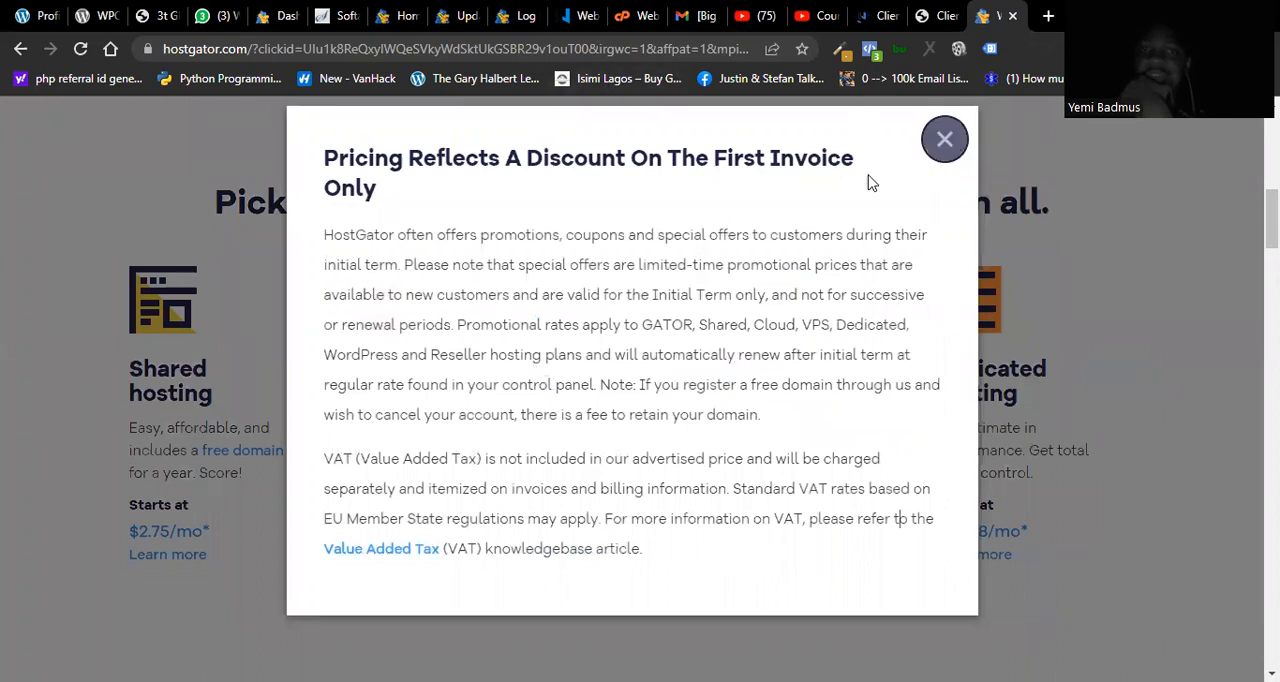
click(940, 147)
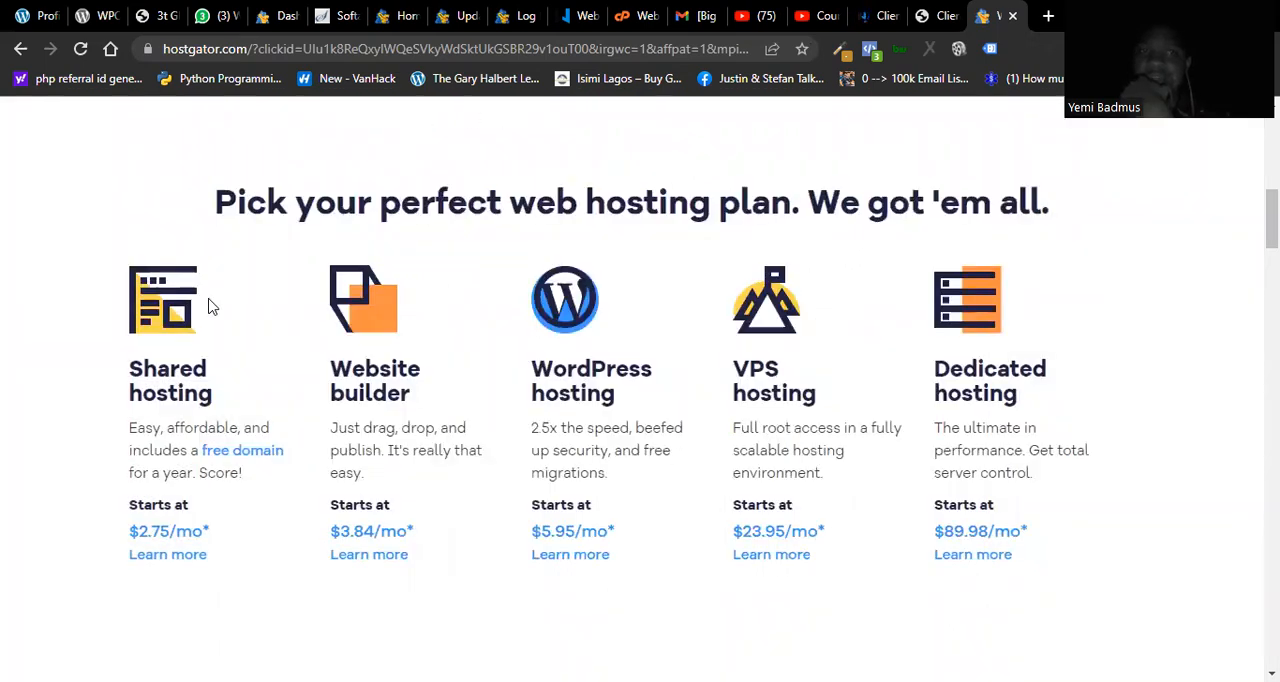
click(165, 535)
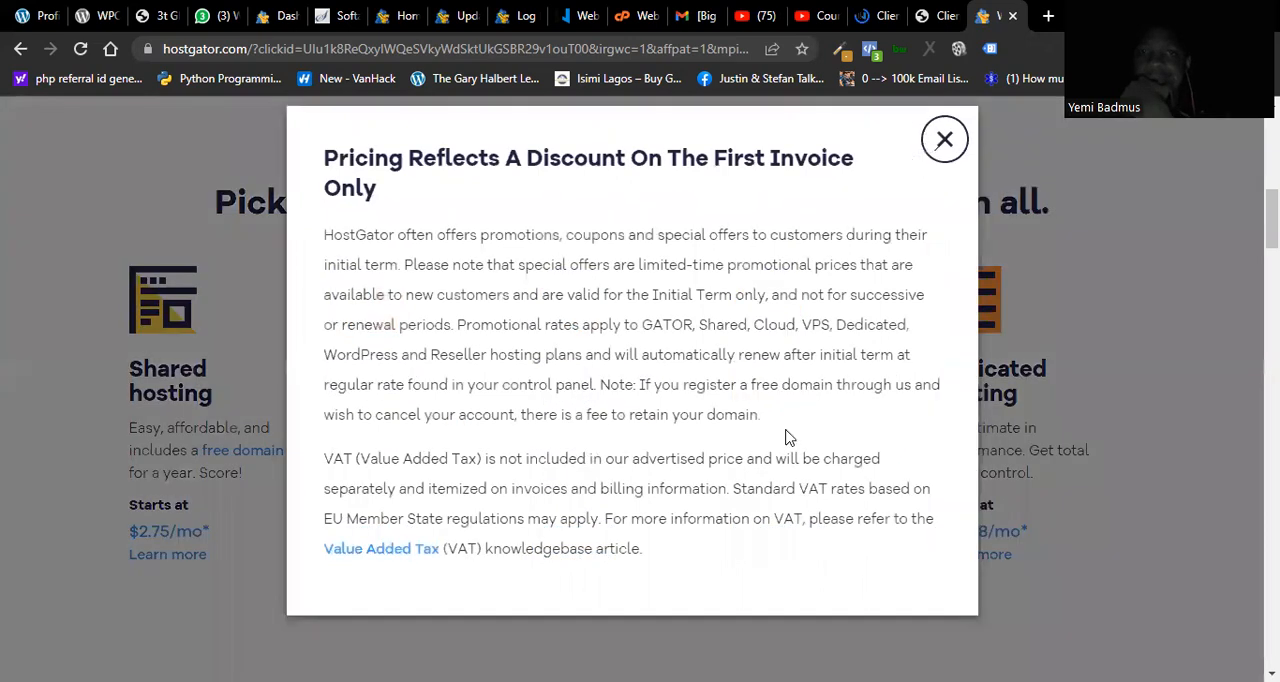
click(408, 557)
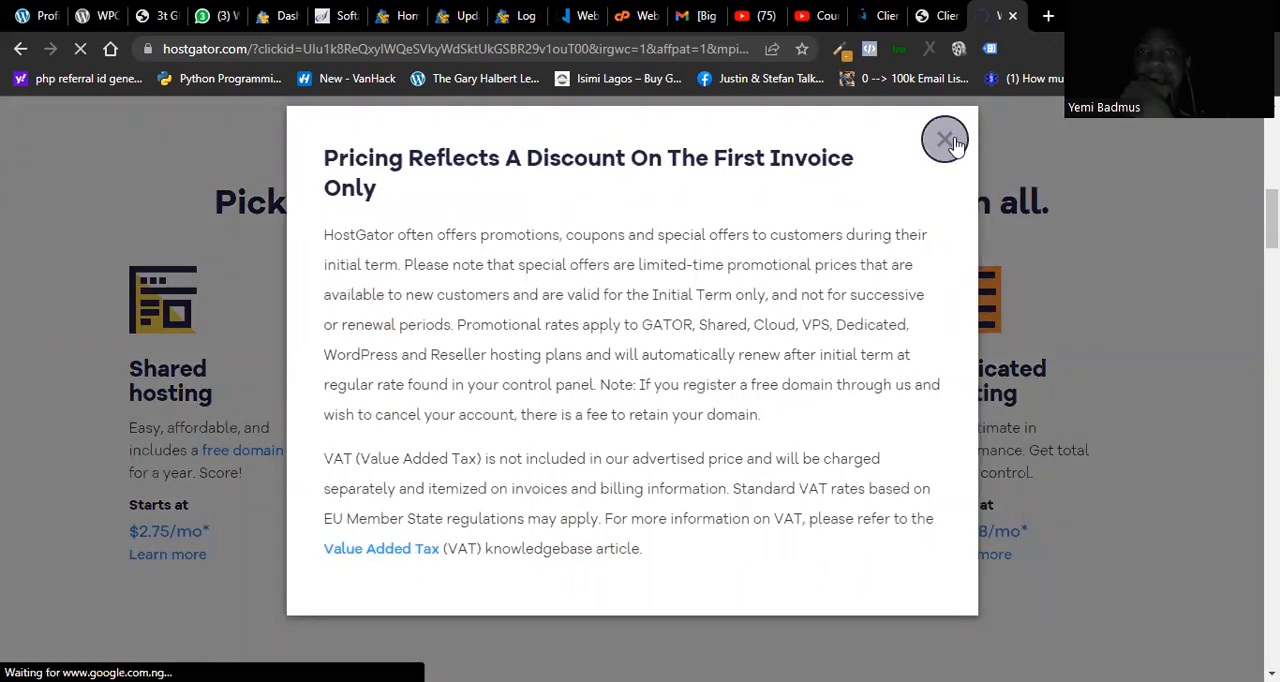
Step: Switch to the QServers client area and log in with the saved credentials, with Remember Me enabled
click(940, 17)
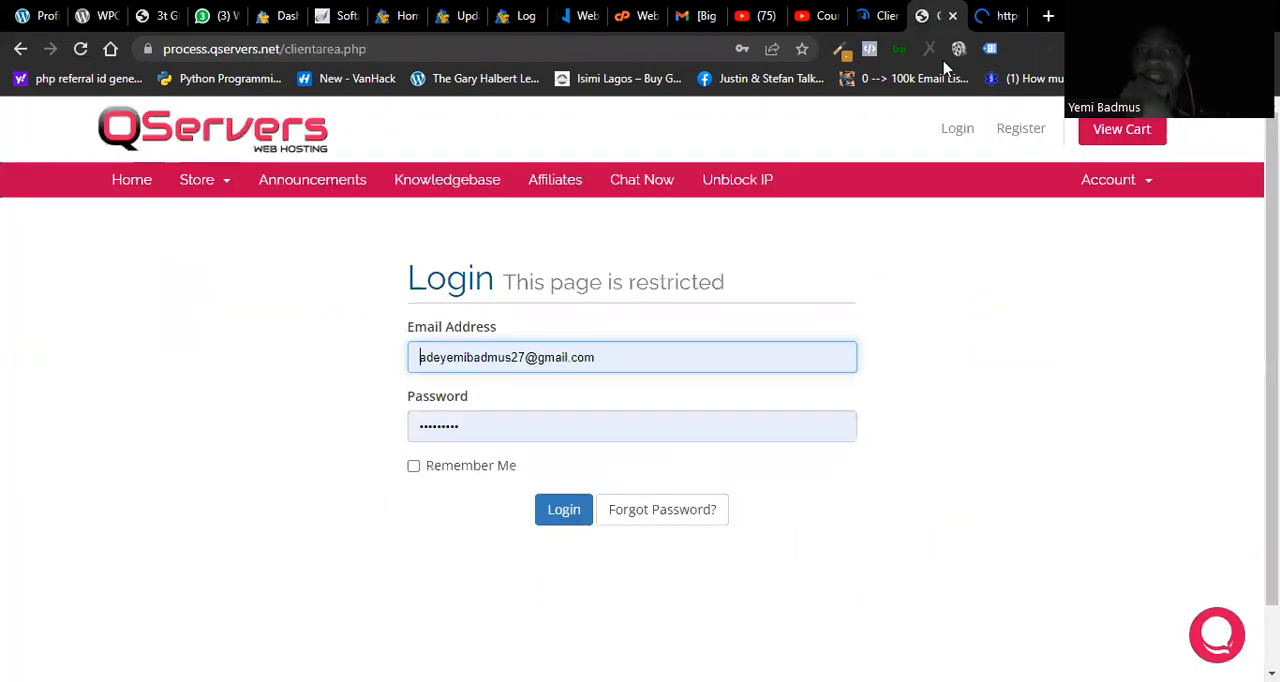
click(413, 467)
click(560, 512)
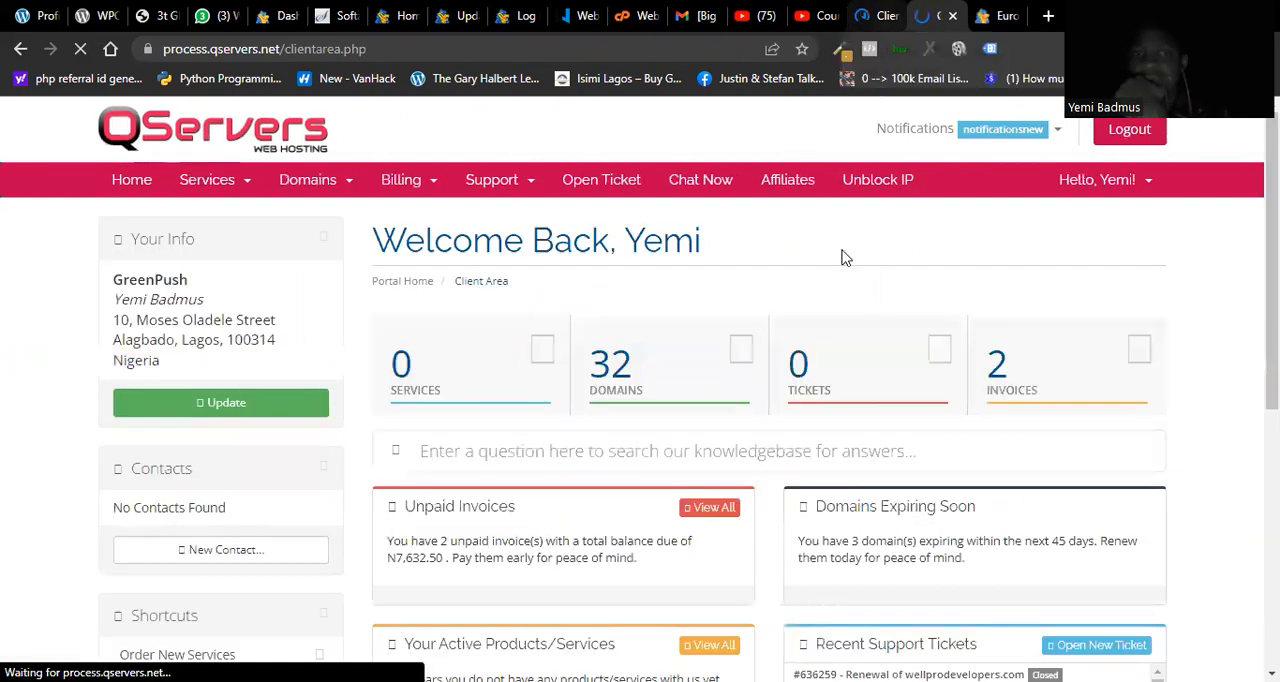
Step: Open the list of domains in the QServers account and go to nameserver management for the first active domain
click(626, 394)
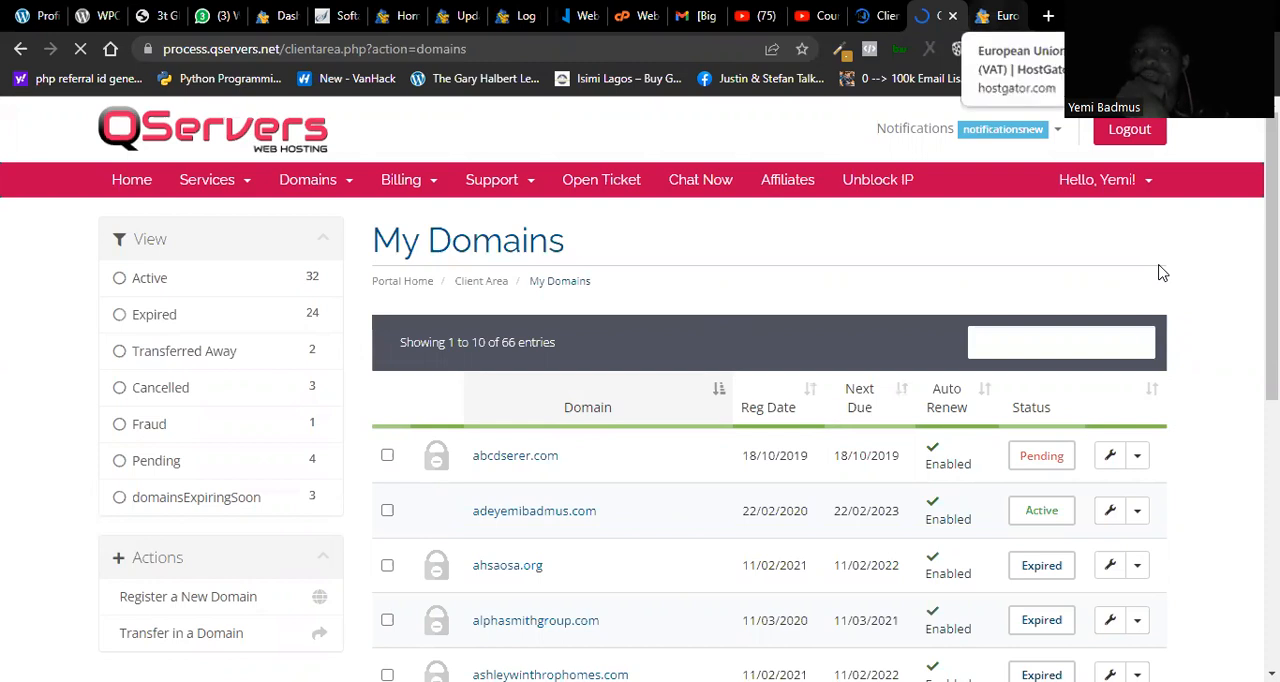
click(1136, 513)
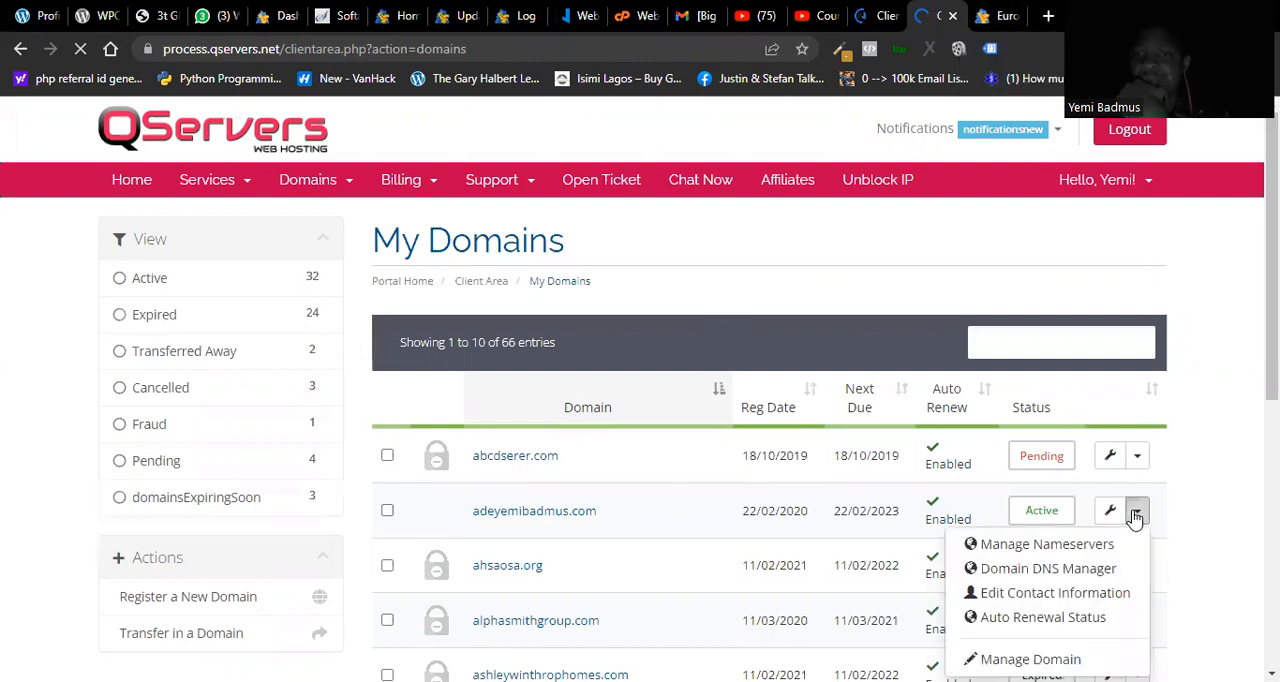
click(1041, 546)
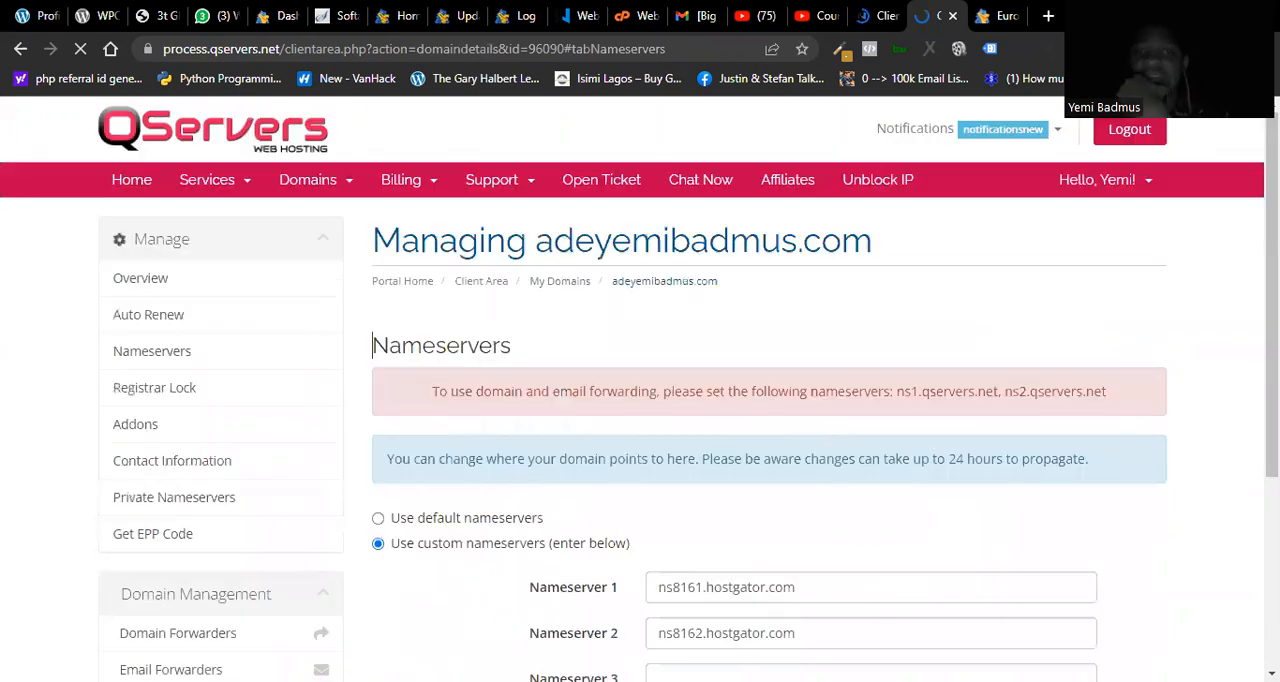
Step: Examine the custom Nameserver 1 and Nameserver 2 entries of the active domain in QServers
click(811, 586)
click(796, 631)
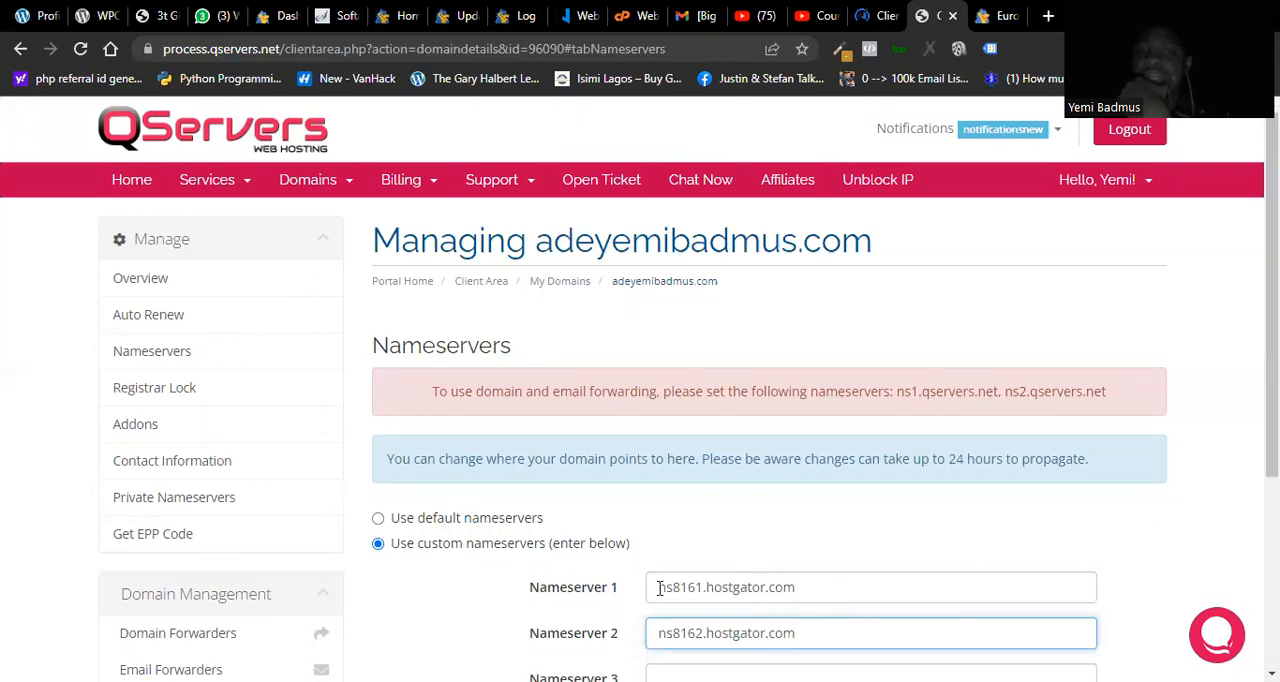
drag(659, 588, 790, 617)
click(785, 589)
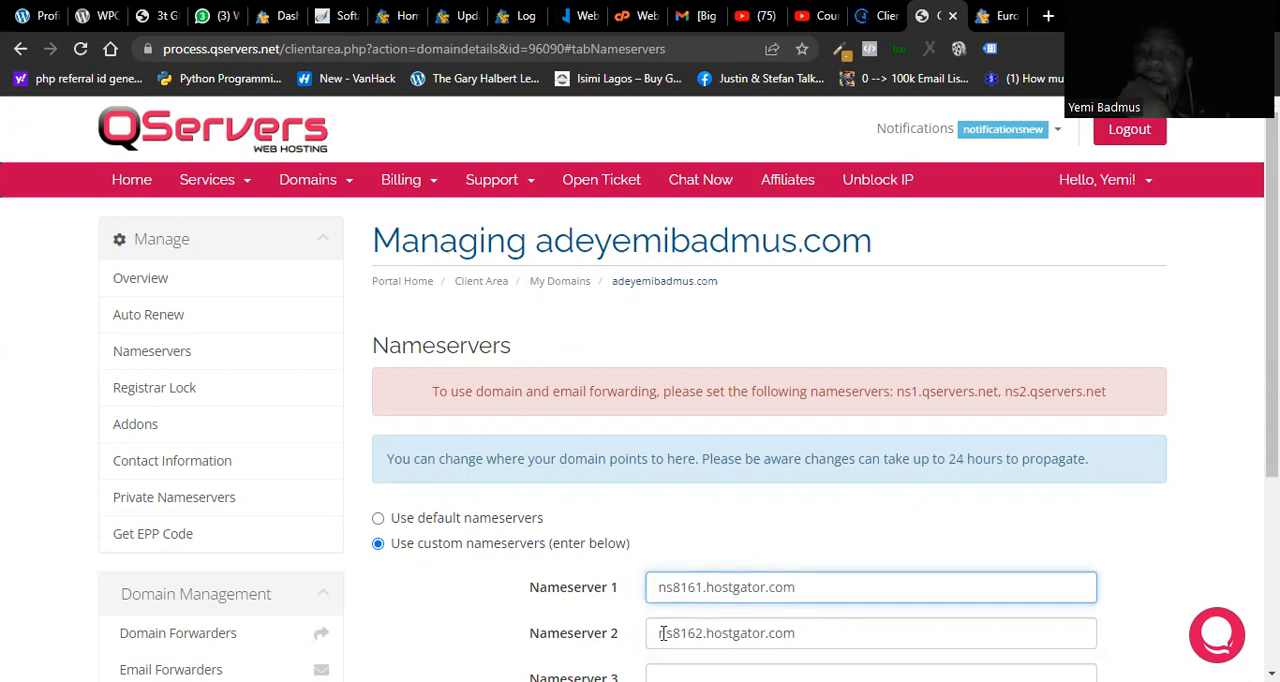
drag(659, 634, 788, 635)
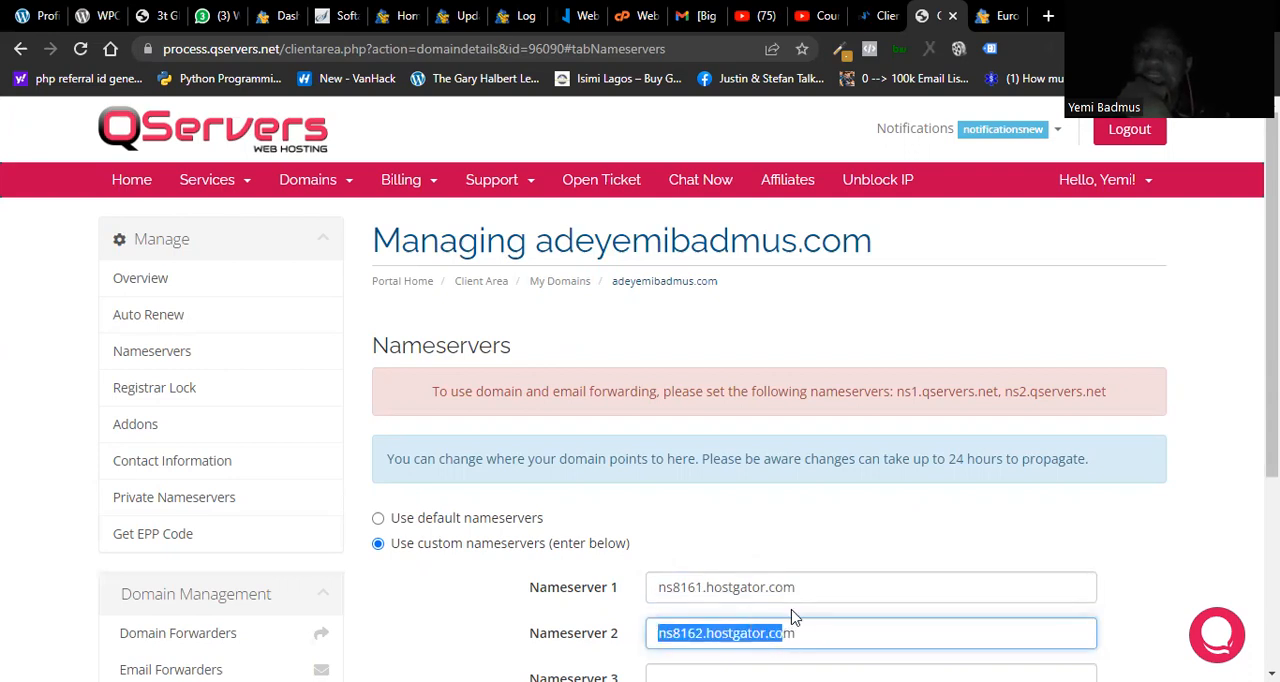
click(796, 582)
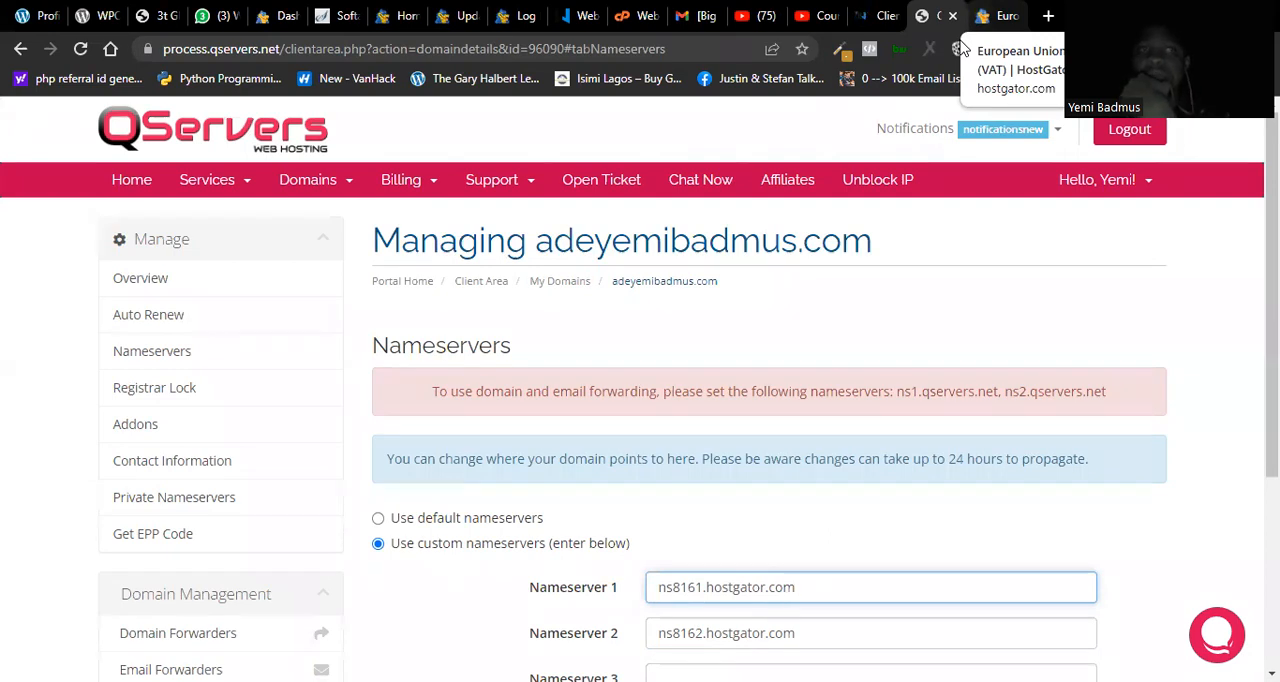
Step: Switch to the HostGator cPanel and look over its home page, checking the Whogohost client area briefly in between
key(ctrl+Tab)
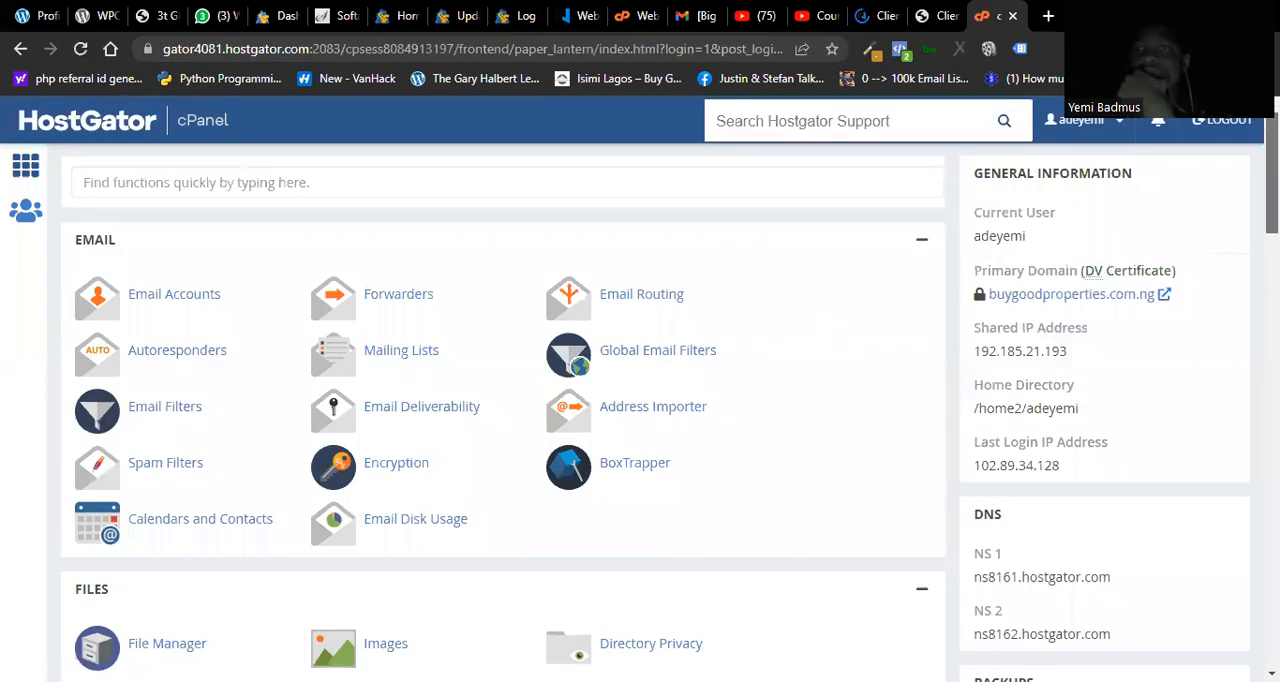
scroll(500, 400, down, 3)
scroll(500, 400, up, 3)
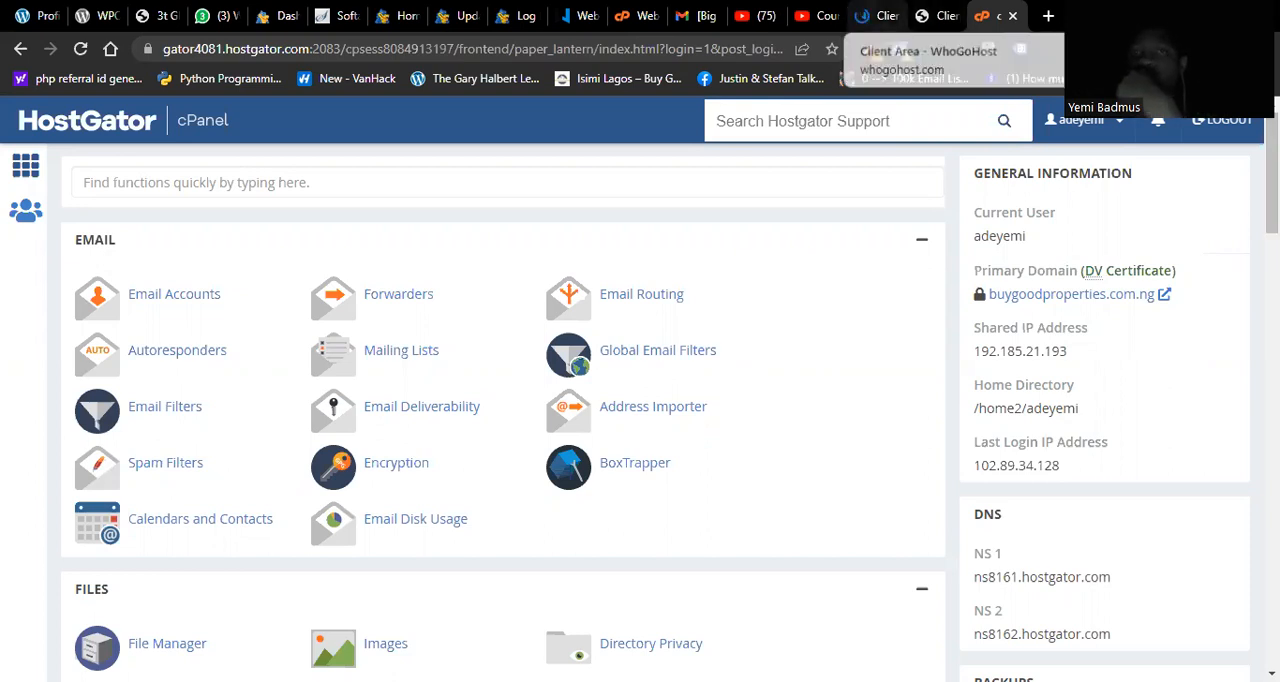
click(878, 15)
drag(1271, 190, 1271, 185)
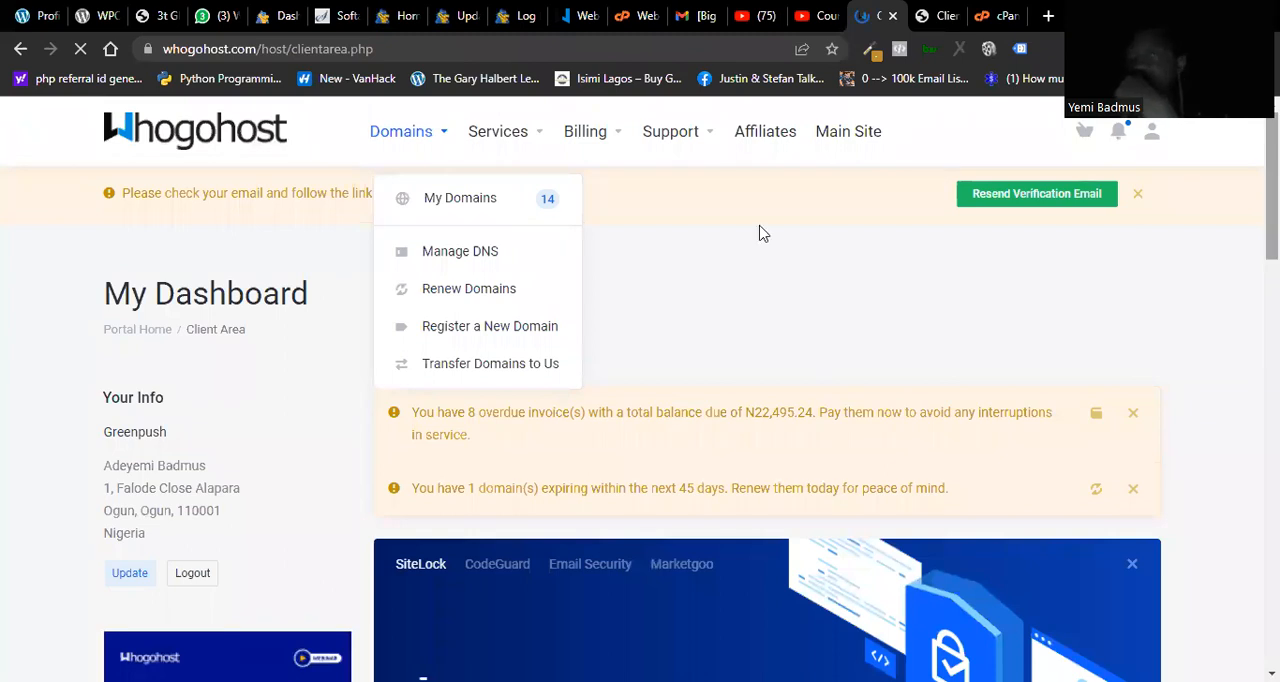
click(997, 16)
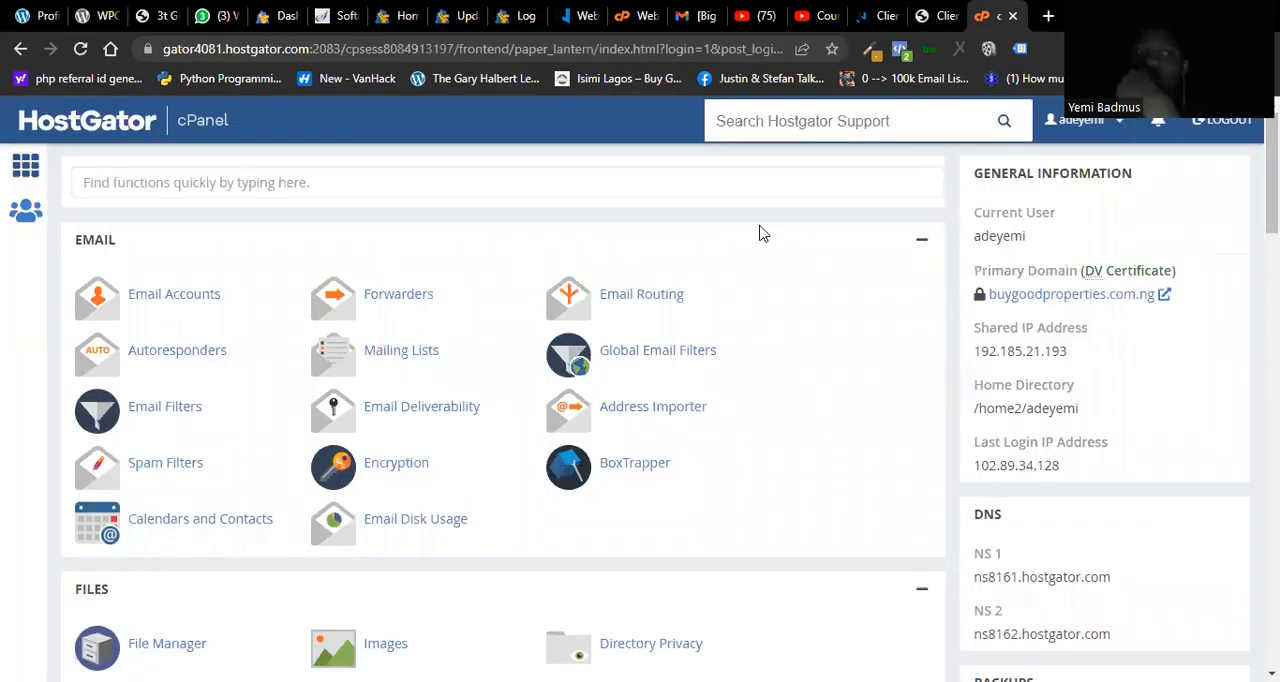
drag(1271, 188, 1271, 188)
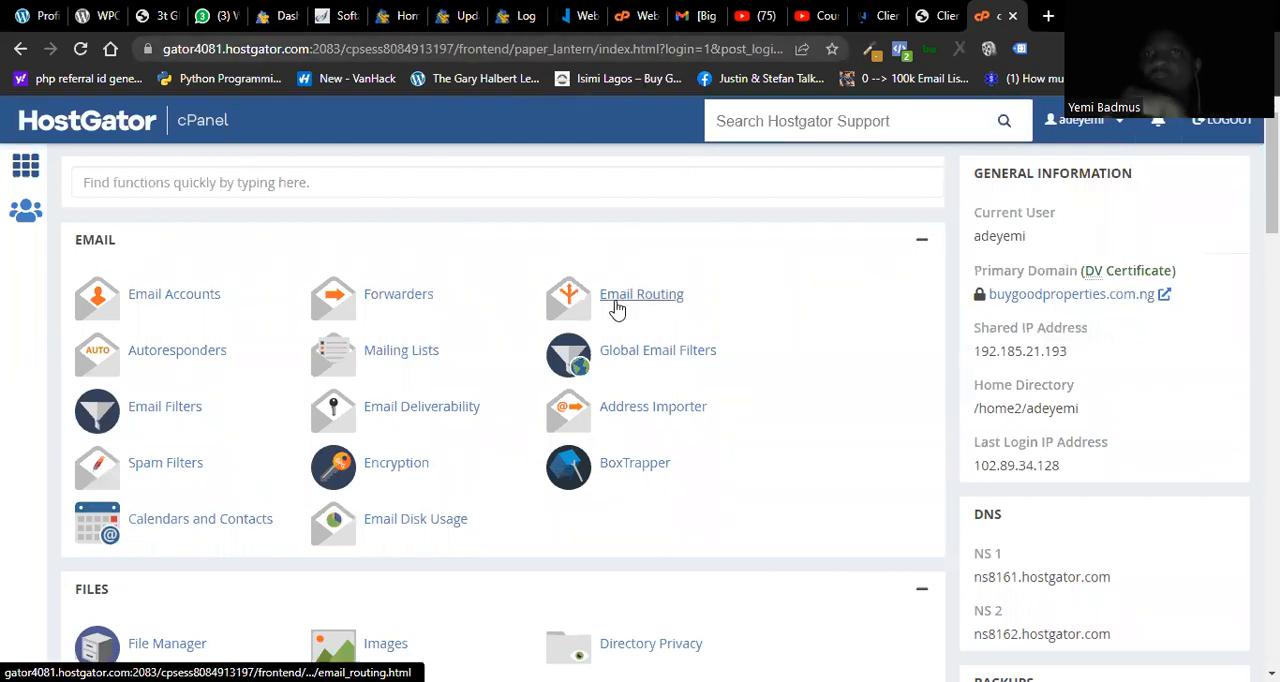
Step: Compare the domain's custom nameservers in QServers with the NS 1 and NS 2 entries under DNS in the HostGator cPanel
click(940, 18)
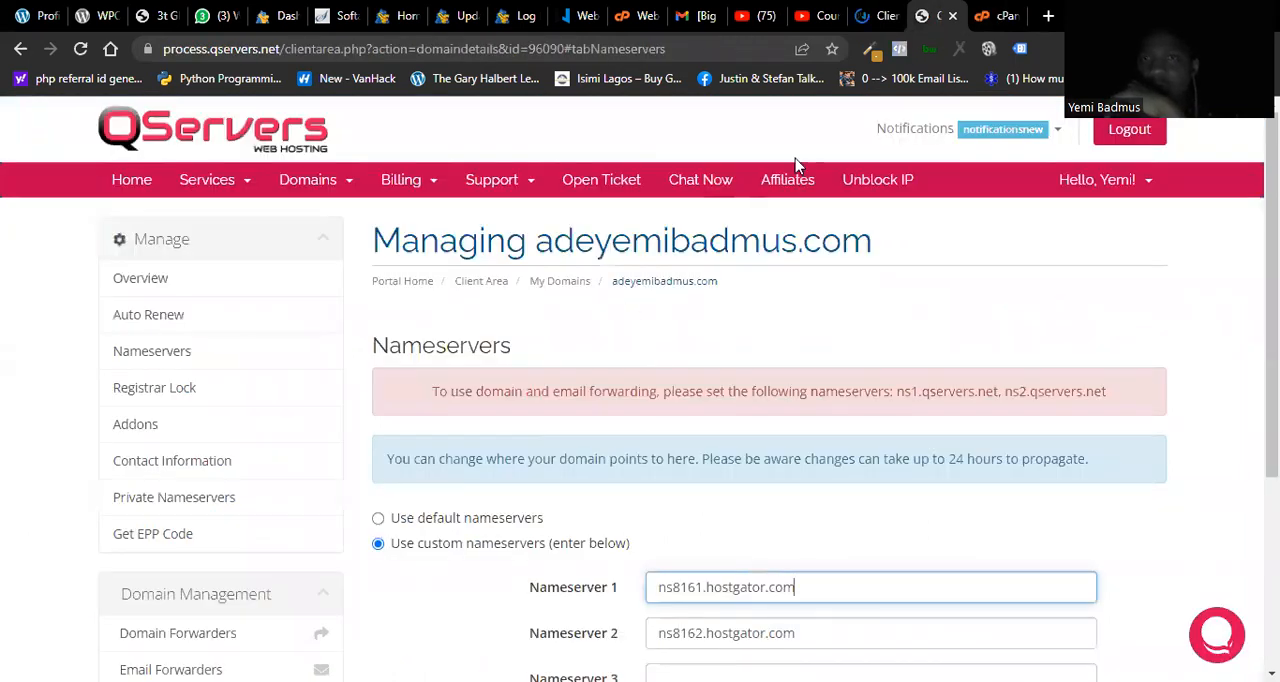
key(ctrl+Tab)
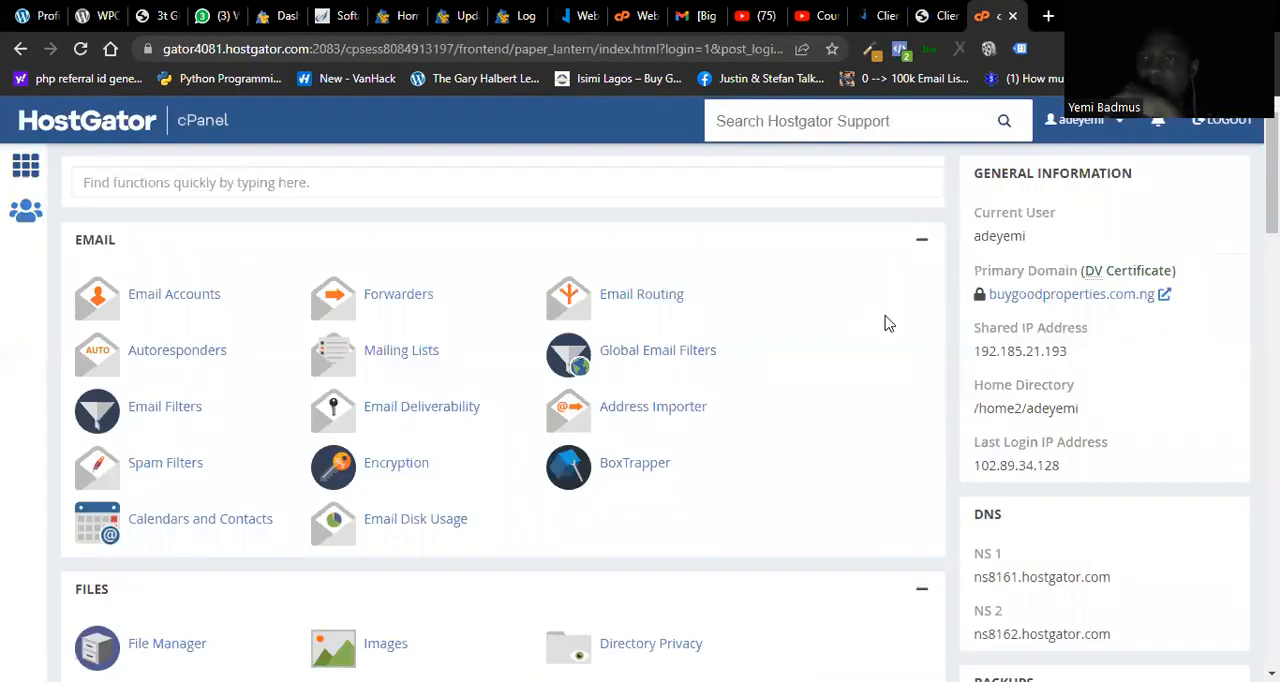
scroll(977, 430, down, 2)
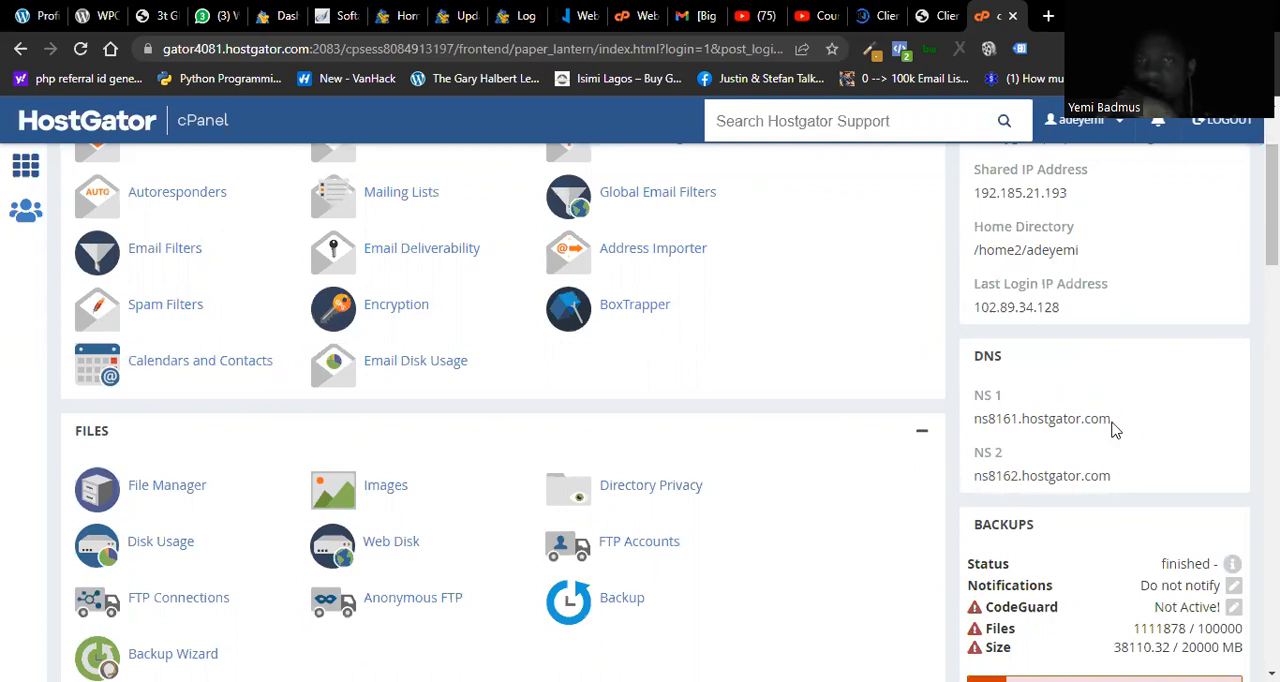
click(936, 16)
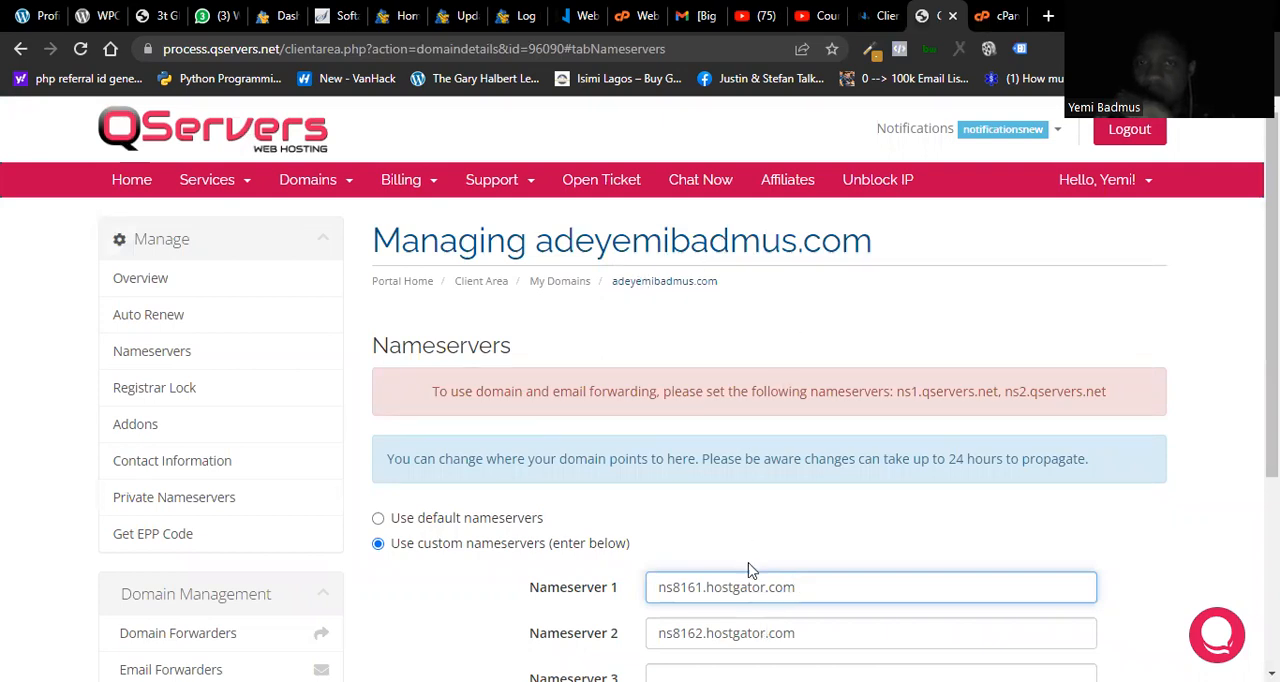
click(991, 17)
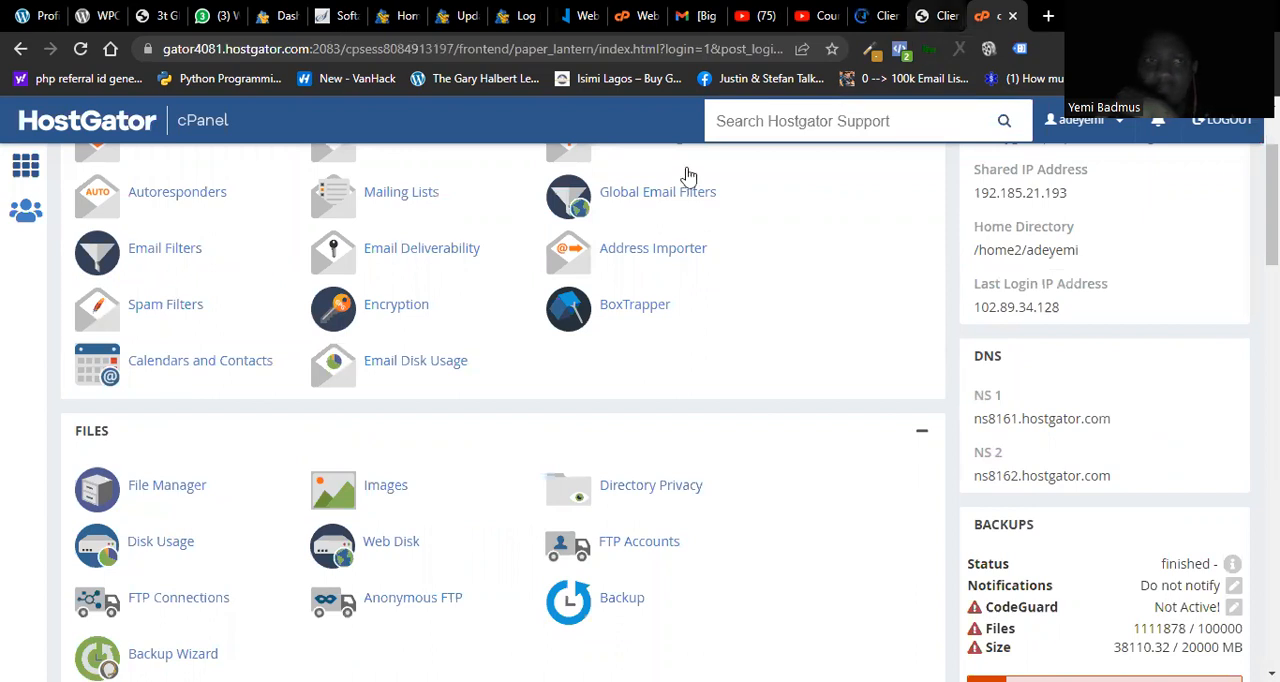
key(ctrl+shift+Tab)
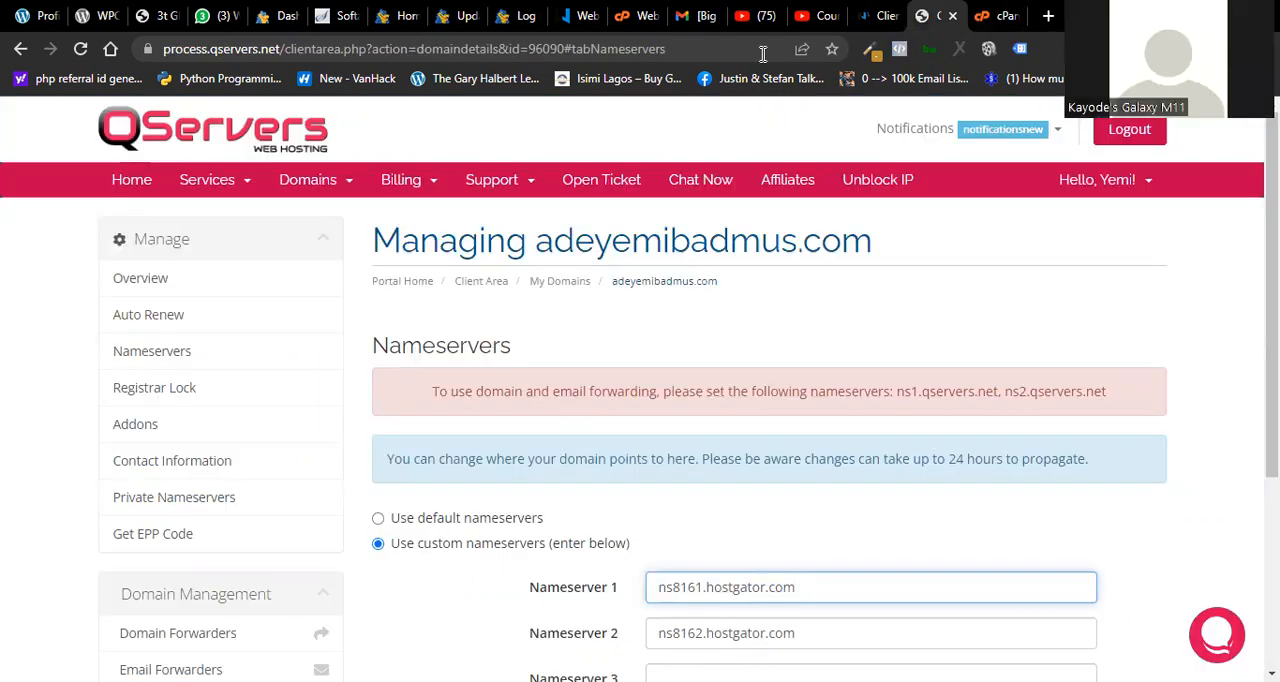
key(ctrl+Tab)
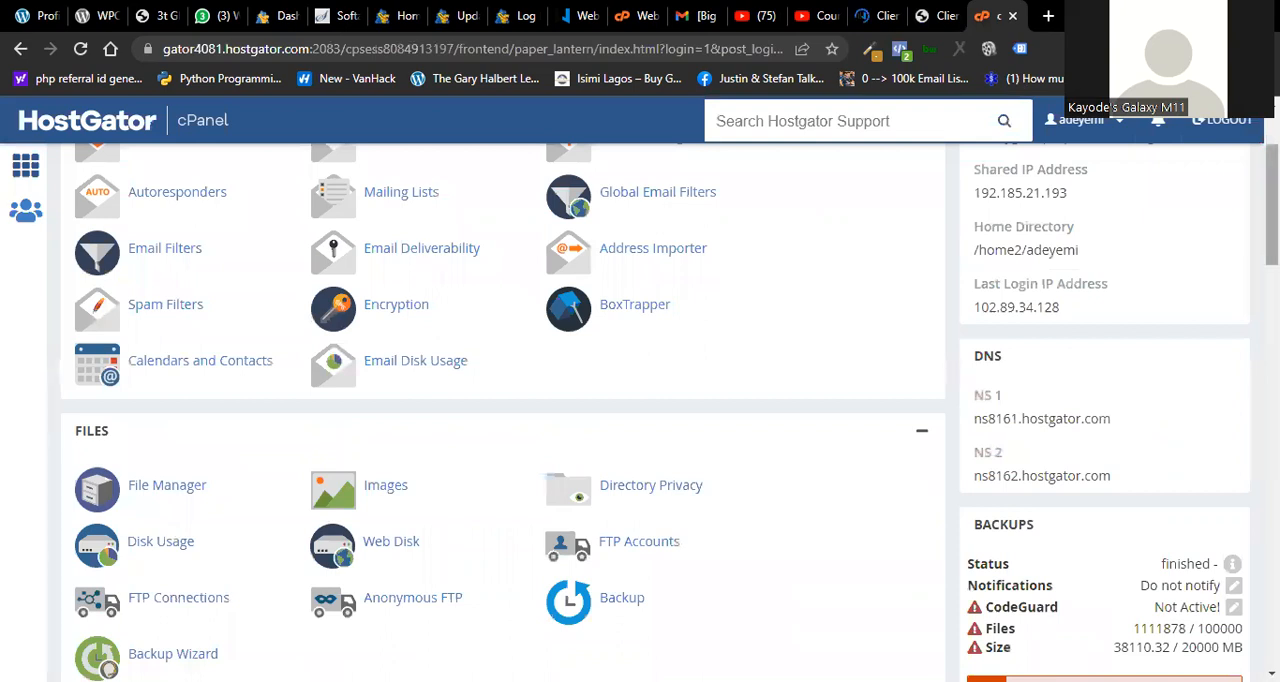
Step: Search the cPanel functions for "add" and open Addon Domains
scroll(500, 400, up, 1)
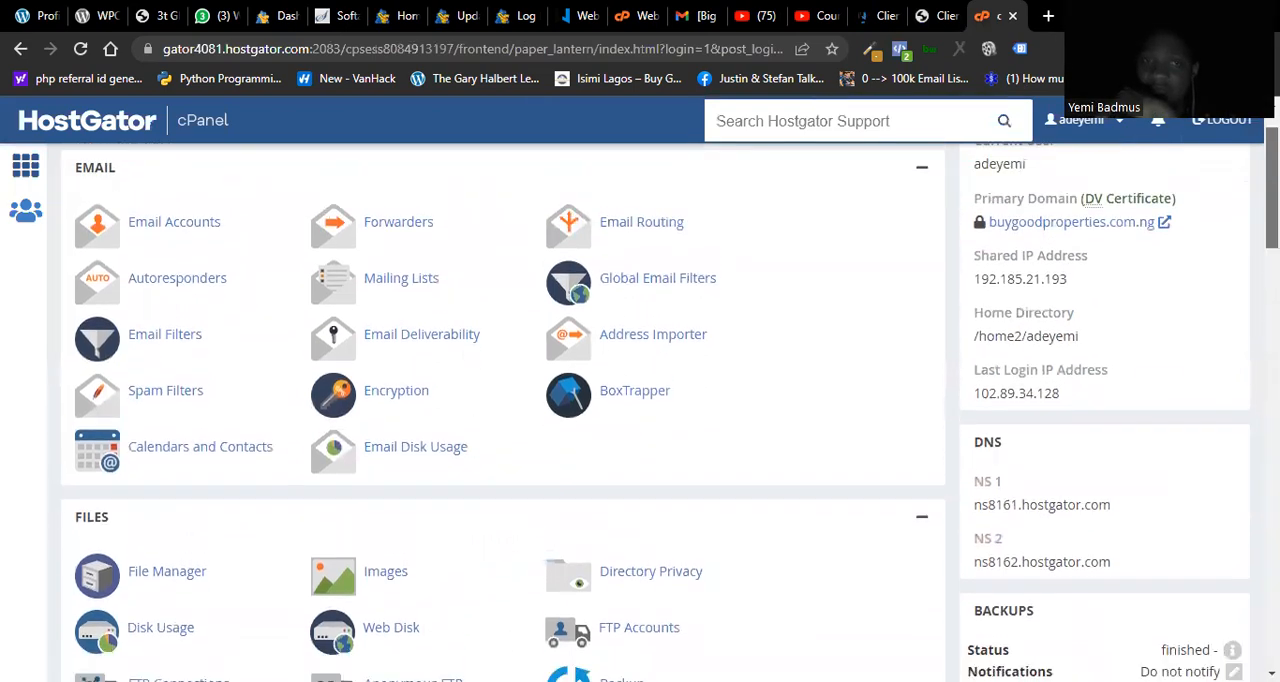
scroll(500, 400, down, 1)
scroll(500, 400, up, 2)
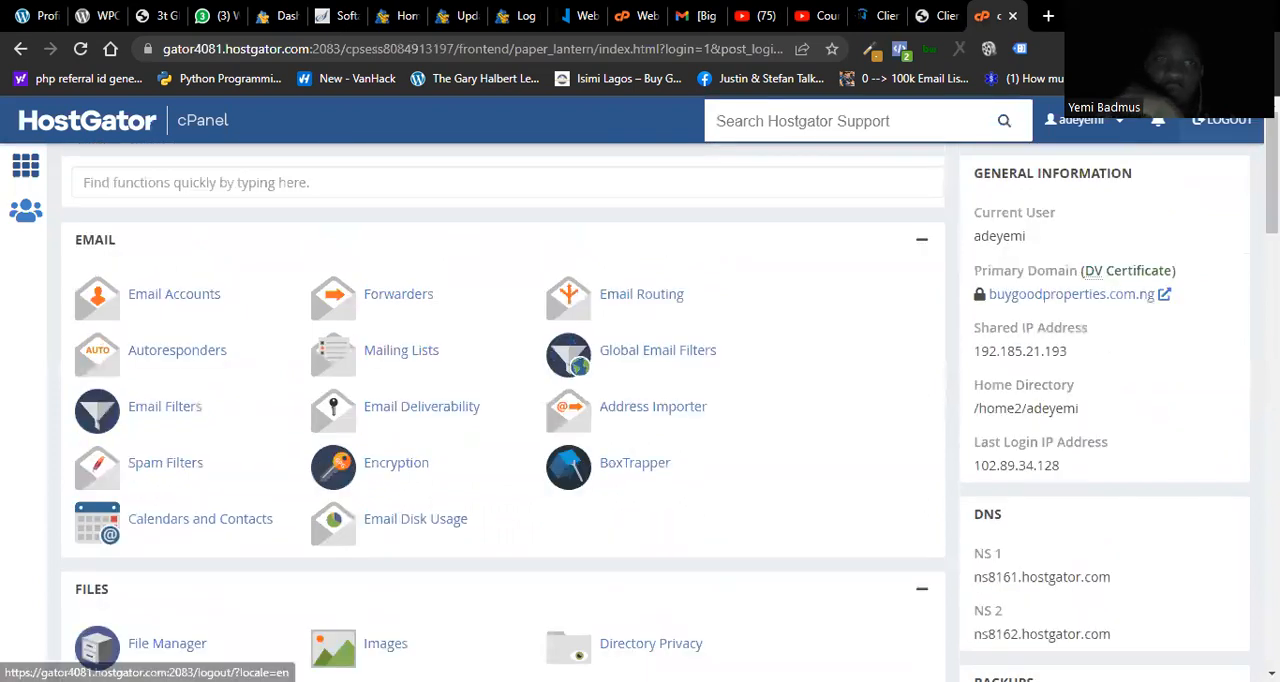
click(520, 191)
text(add)
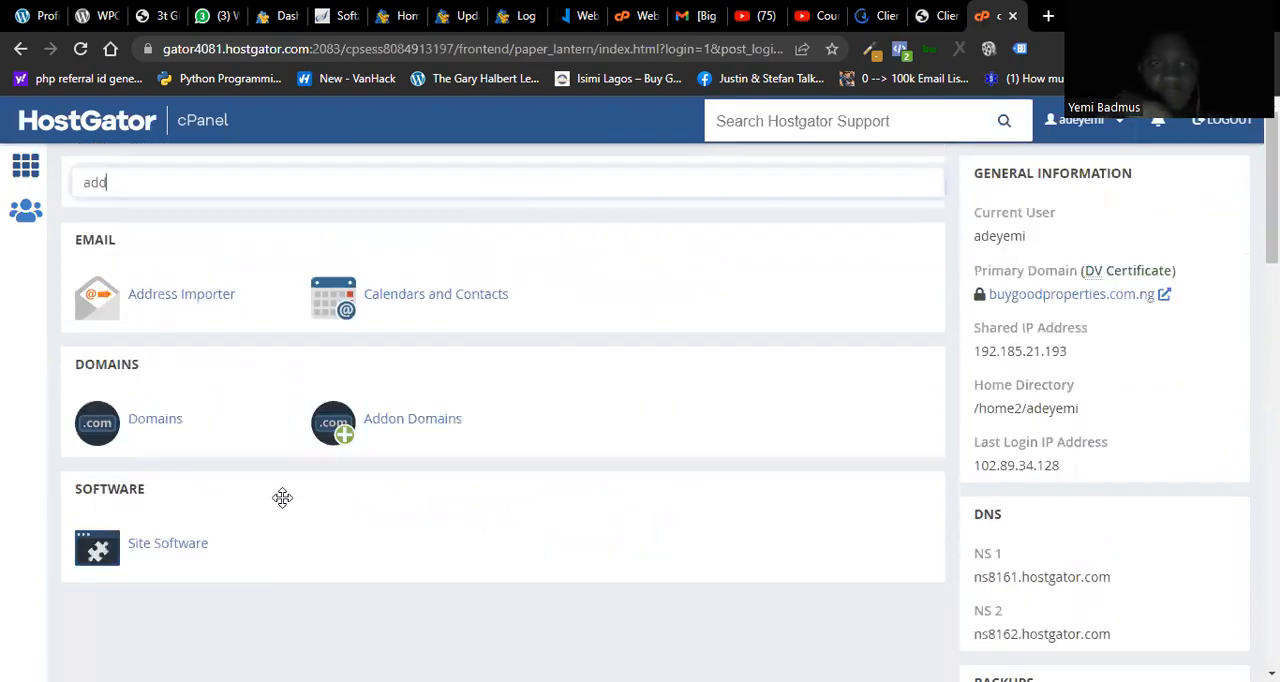
click(378, 430)
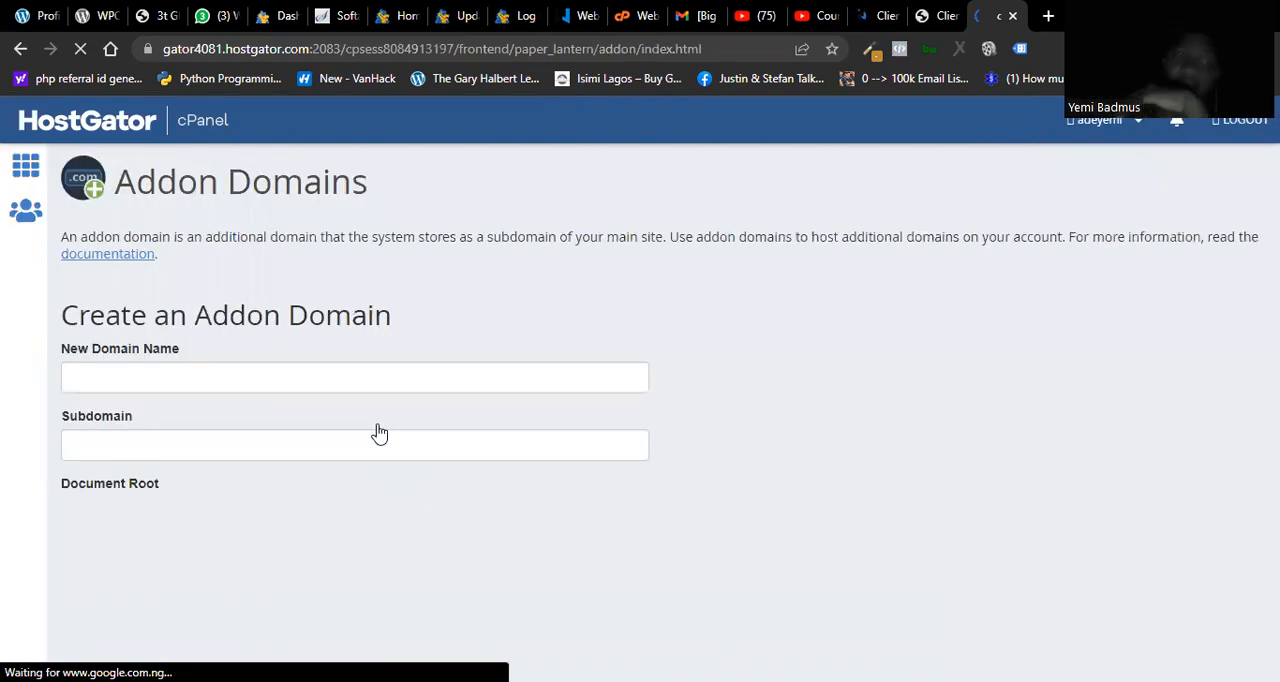
Step: Enter desireddhhhhh.com as the new domain name for the addon domain
click(347, 382)
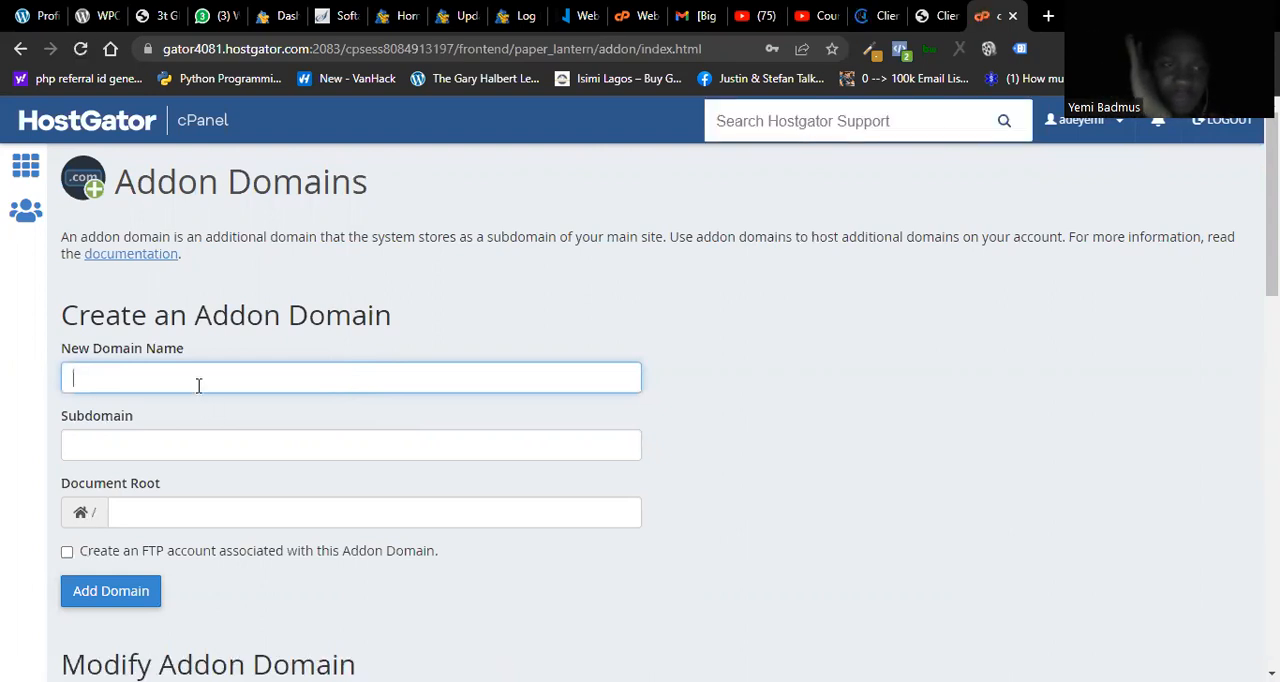
text(afgghhhh)
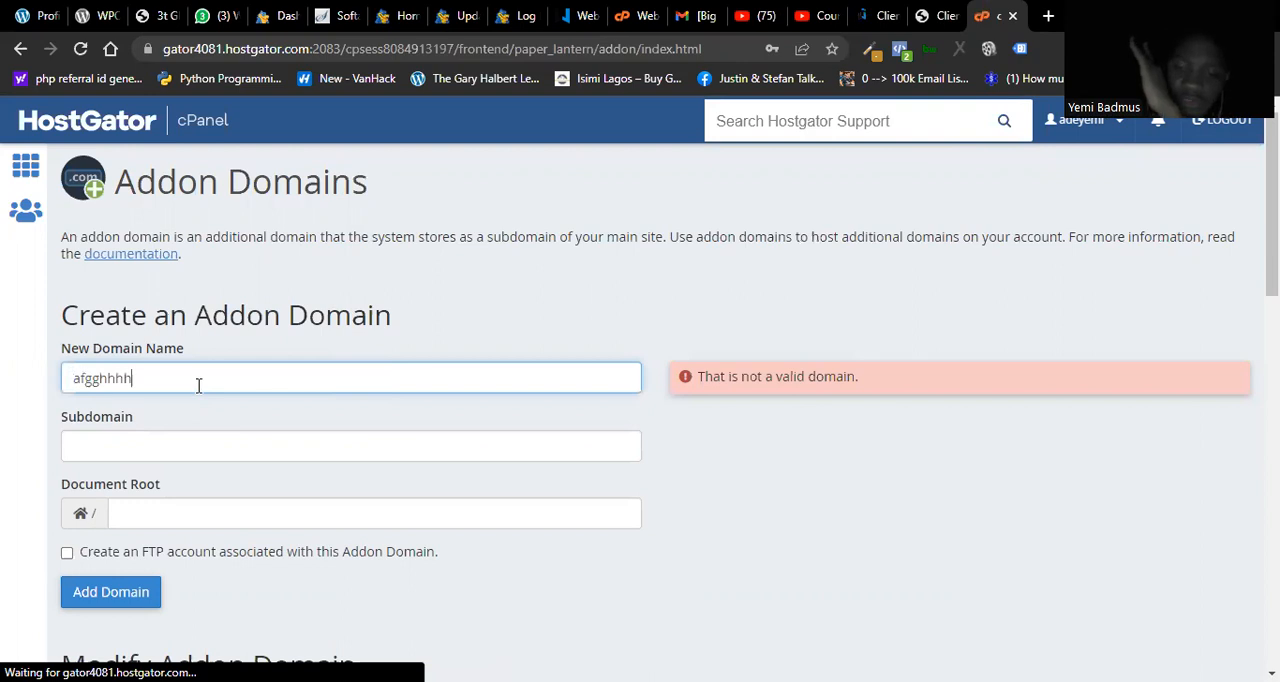
text(.com)
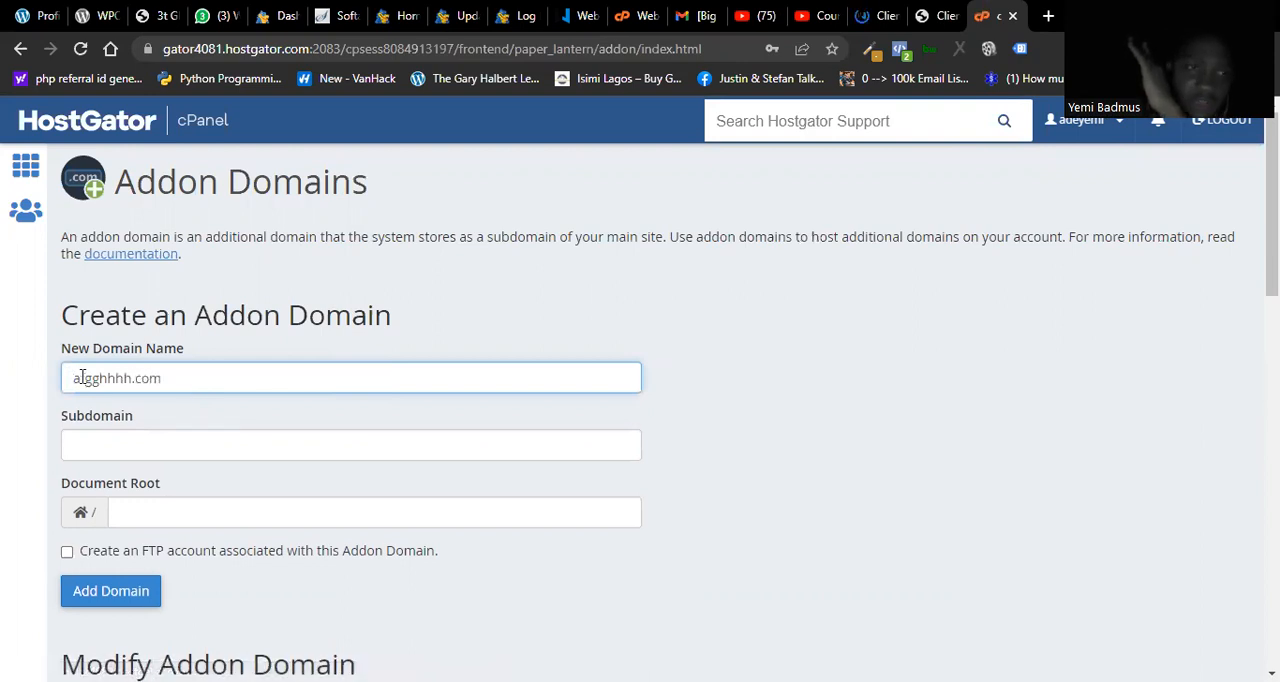
drag(102, 378, 62, 375)
text(des)
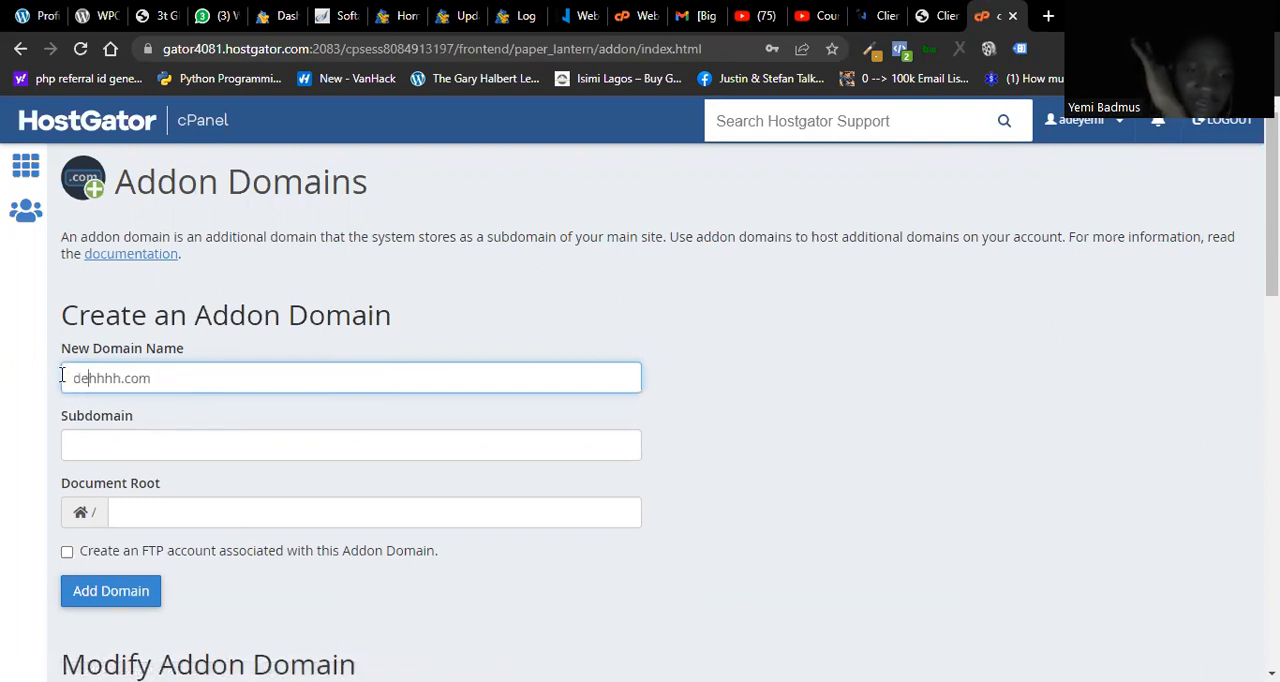
text(ireddh)
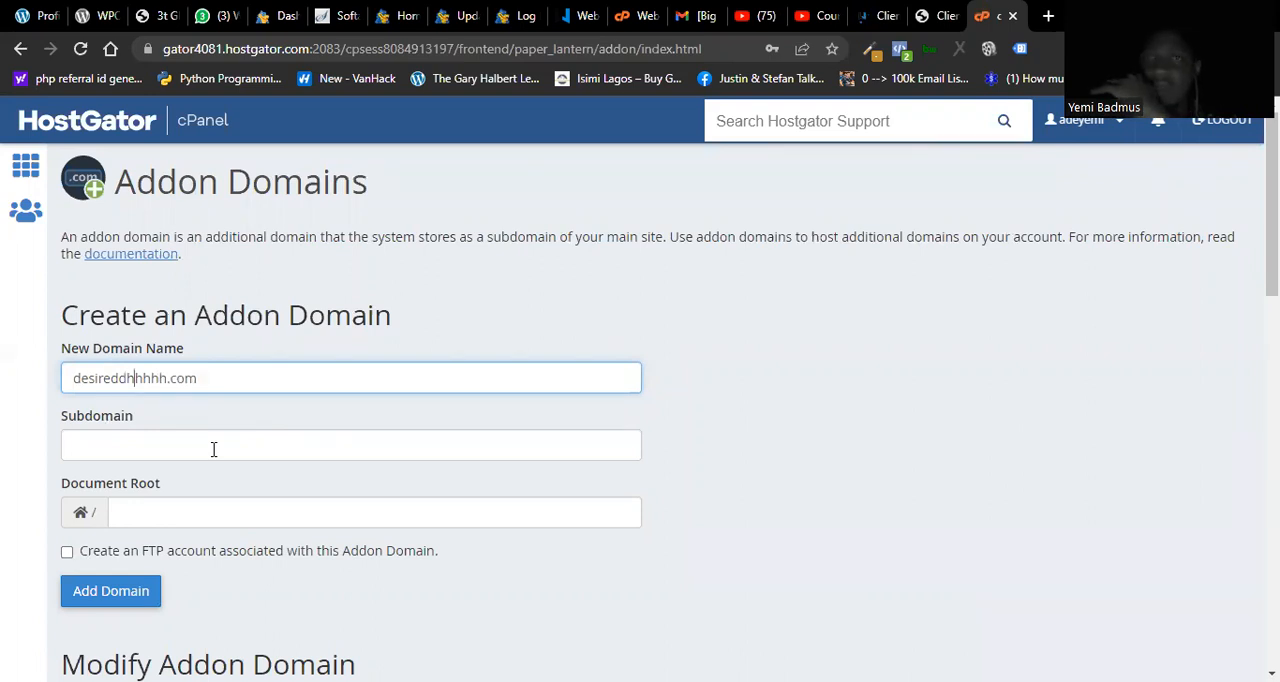
Step: Return to the QServers domain list, open nameserver management for the first active domain and choose custom nameservers
click(940, 16)
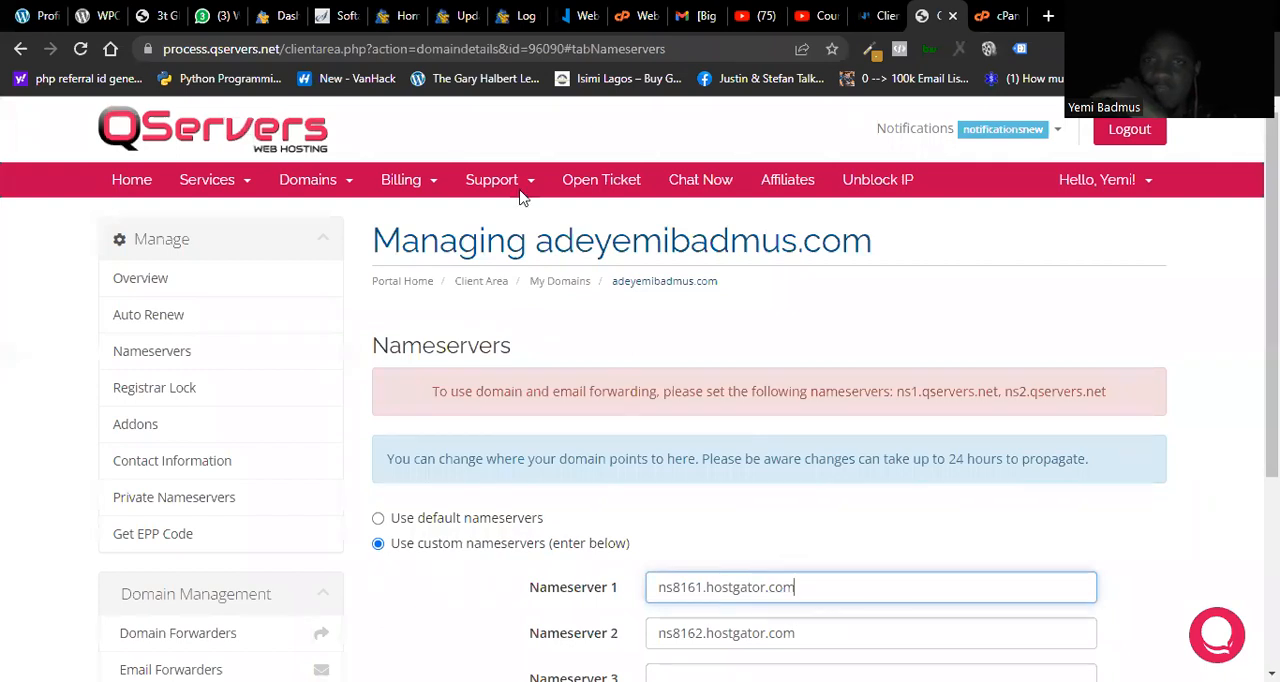
click(335, 190)
click(345, 221)
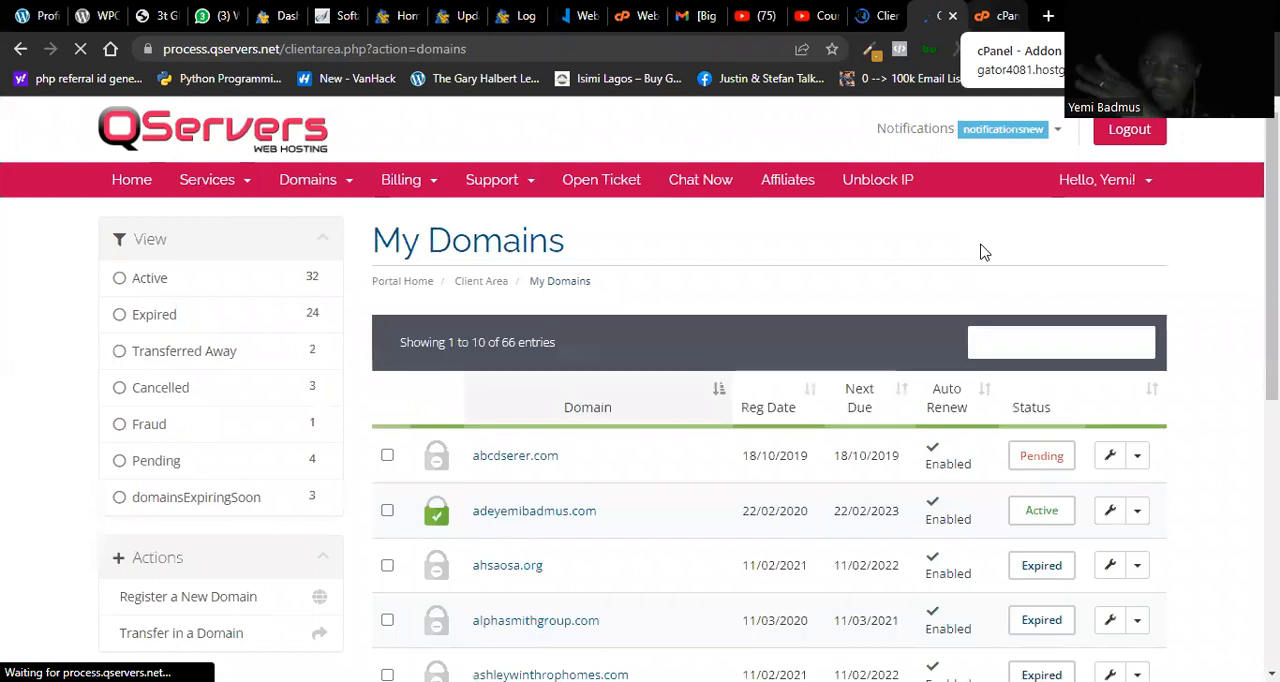
click(1138, 512)
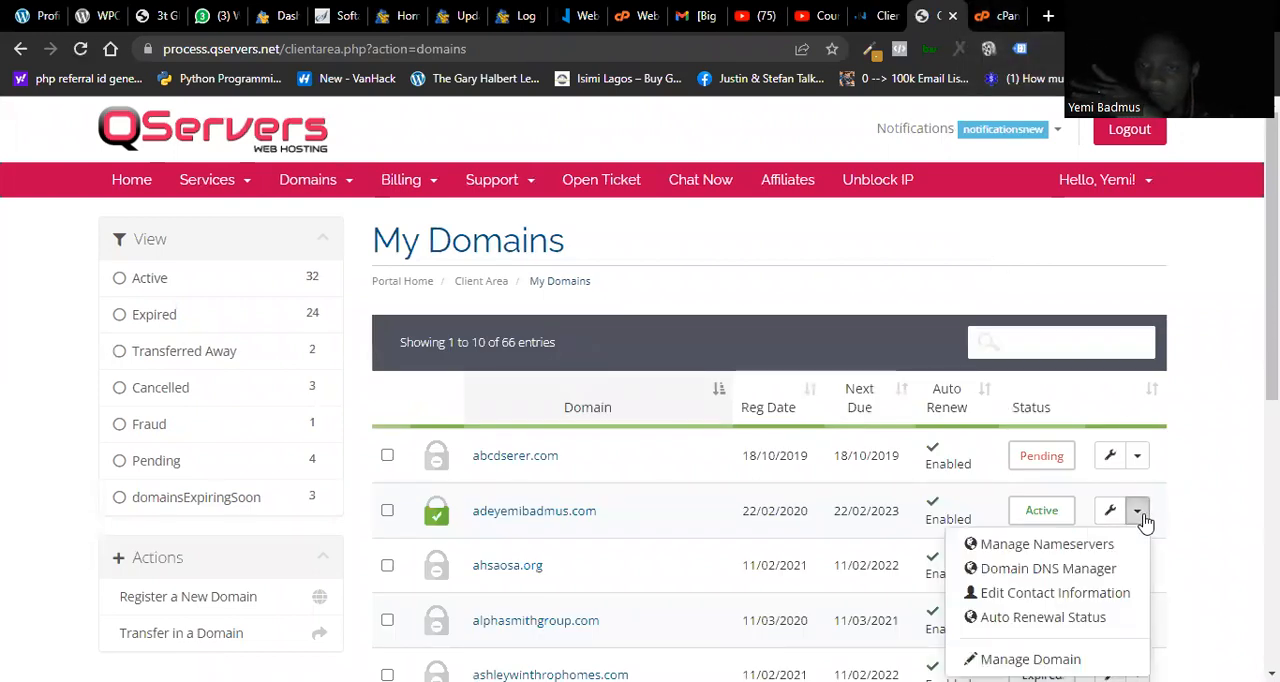
click(1088, 546)
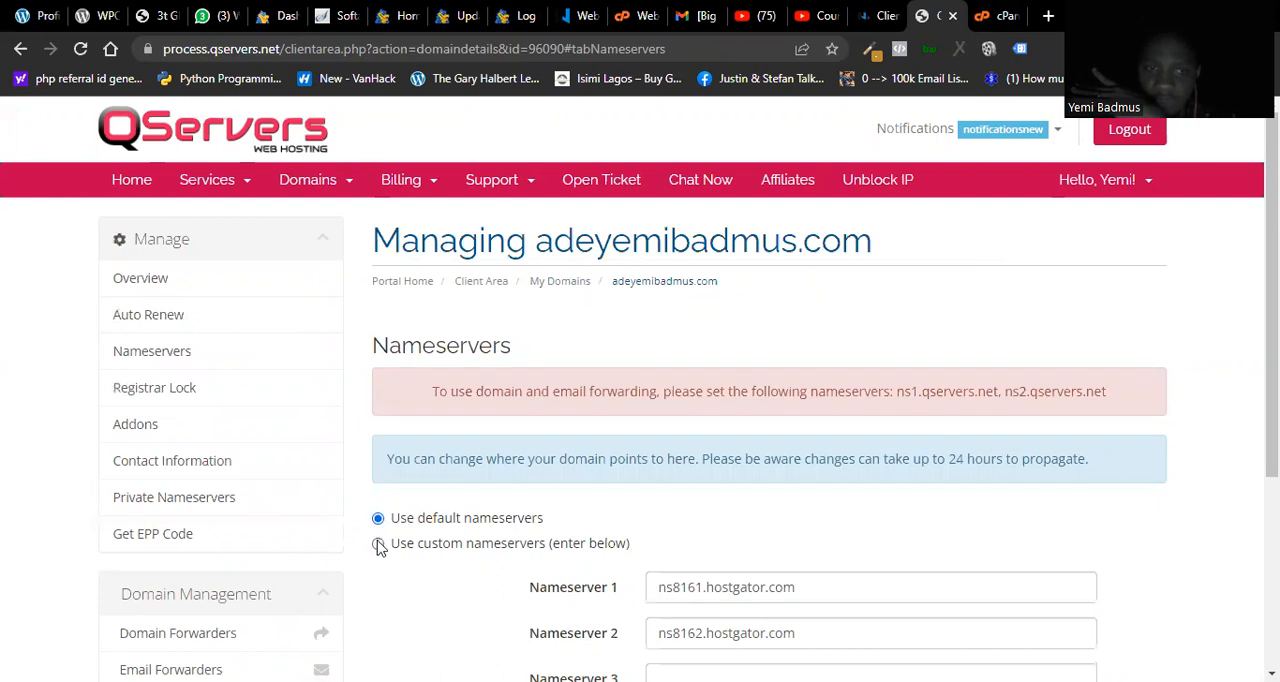
click(378, 544)
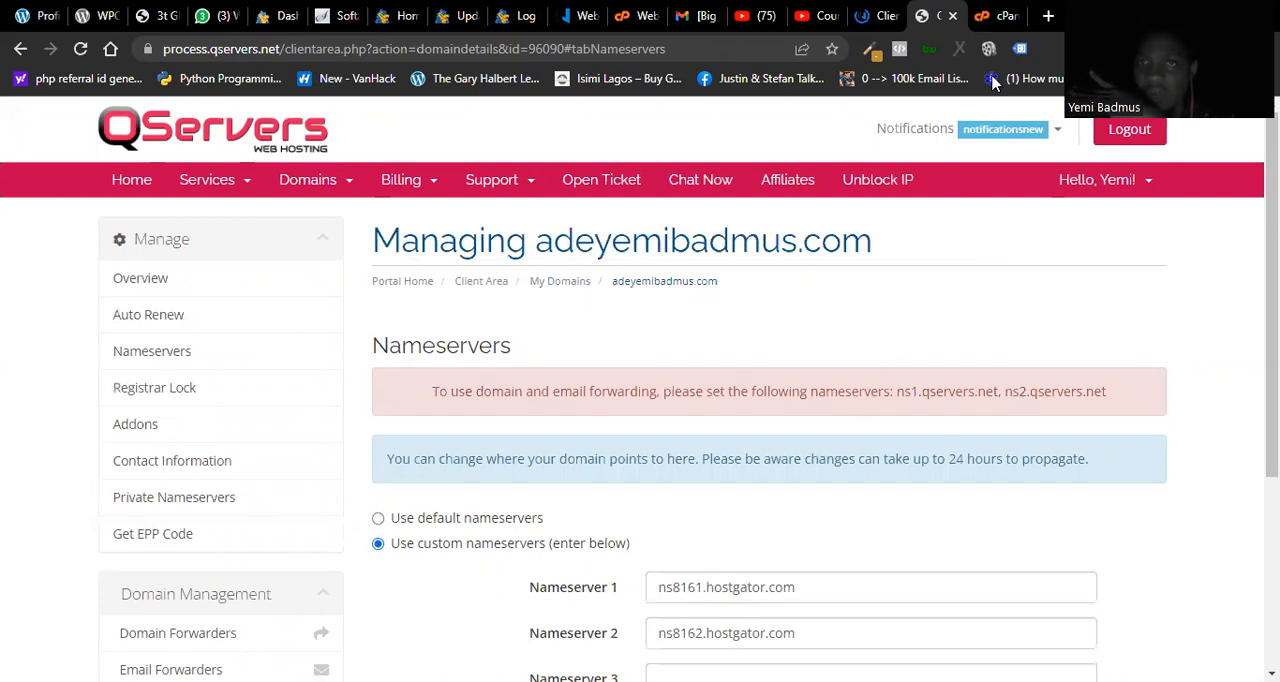
Step: Review the addon domain form in cPanel alongside the nameserver change form in QServers, including the Subdomain field
click(997, 16)
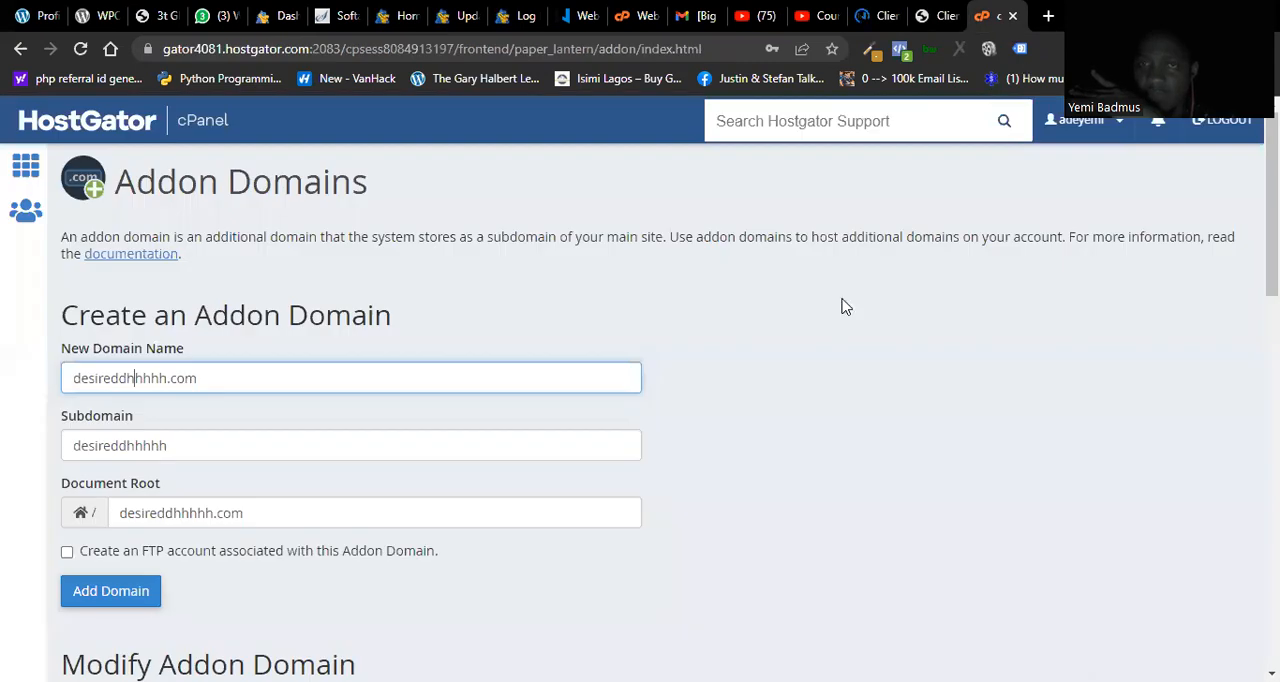
click(937, 16)
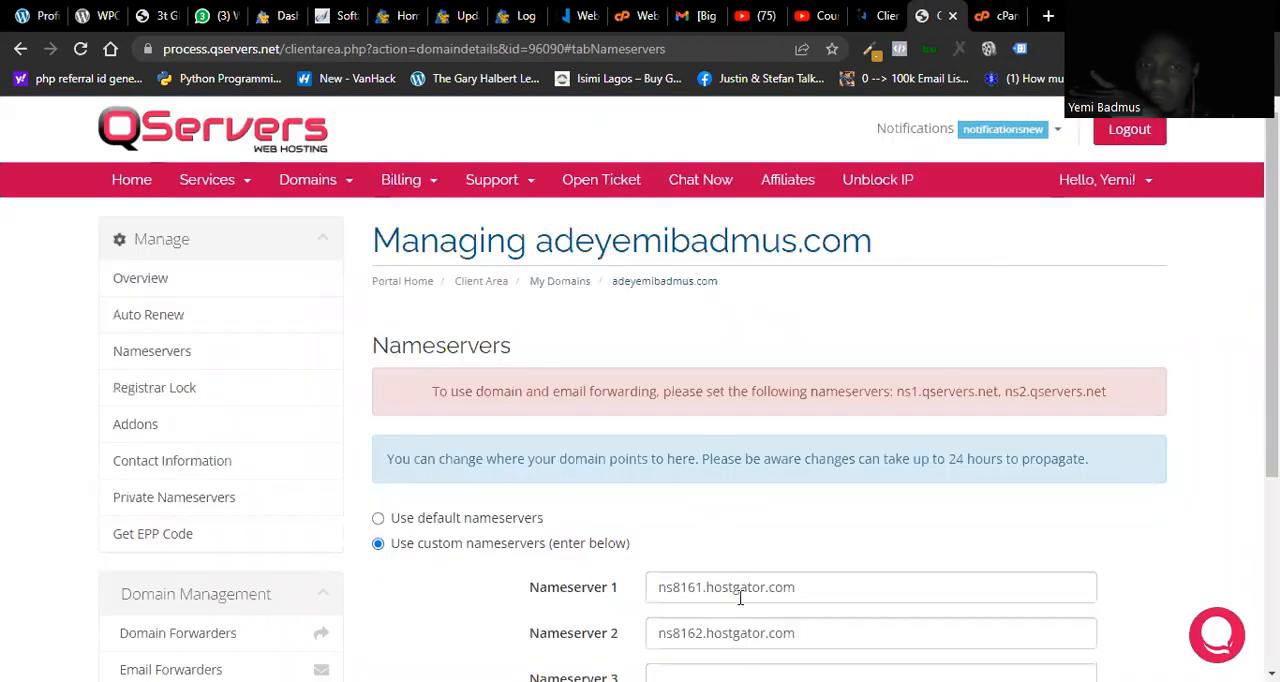
scroll(814, 628, down, 3)
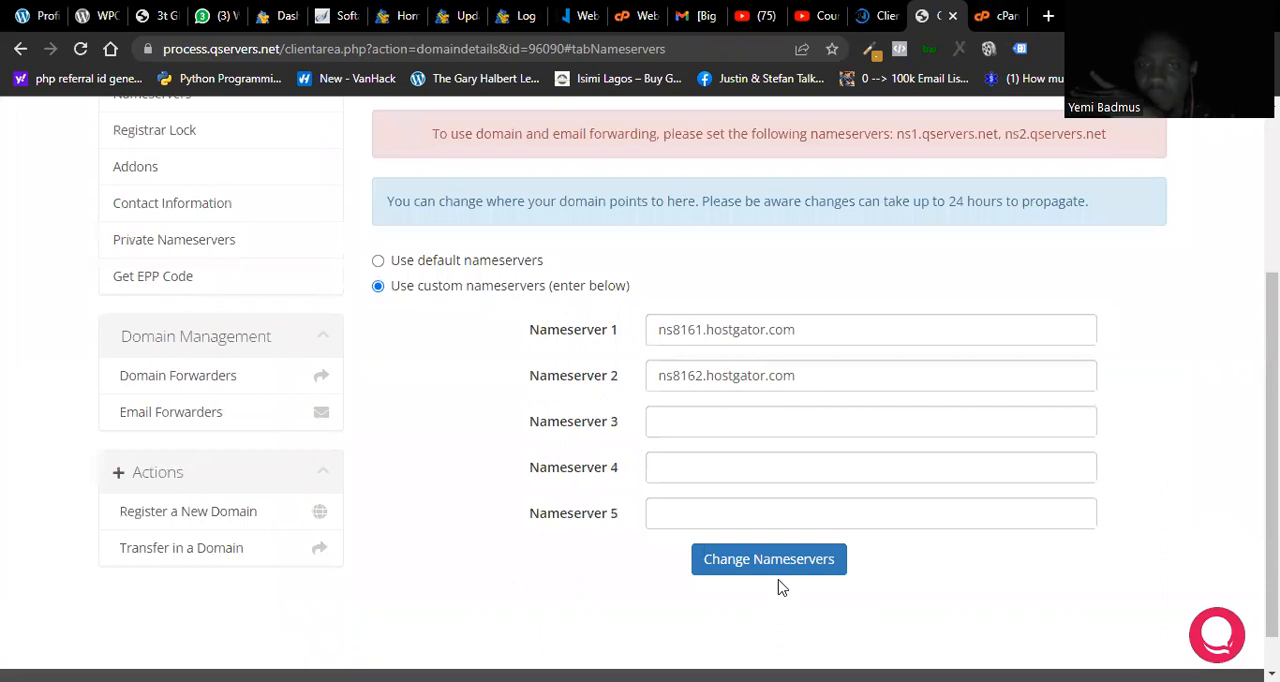
key(ctrl+Tab)
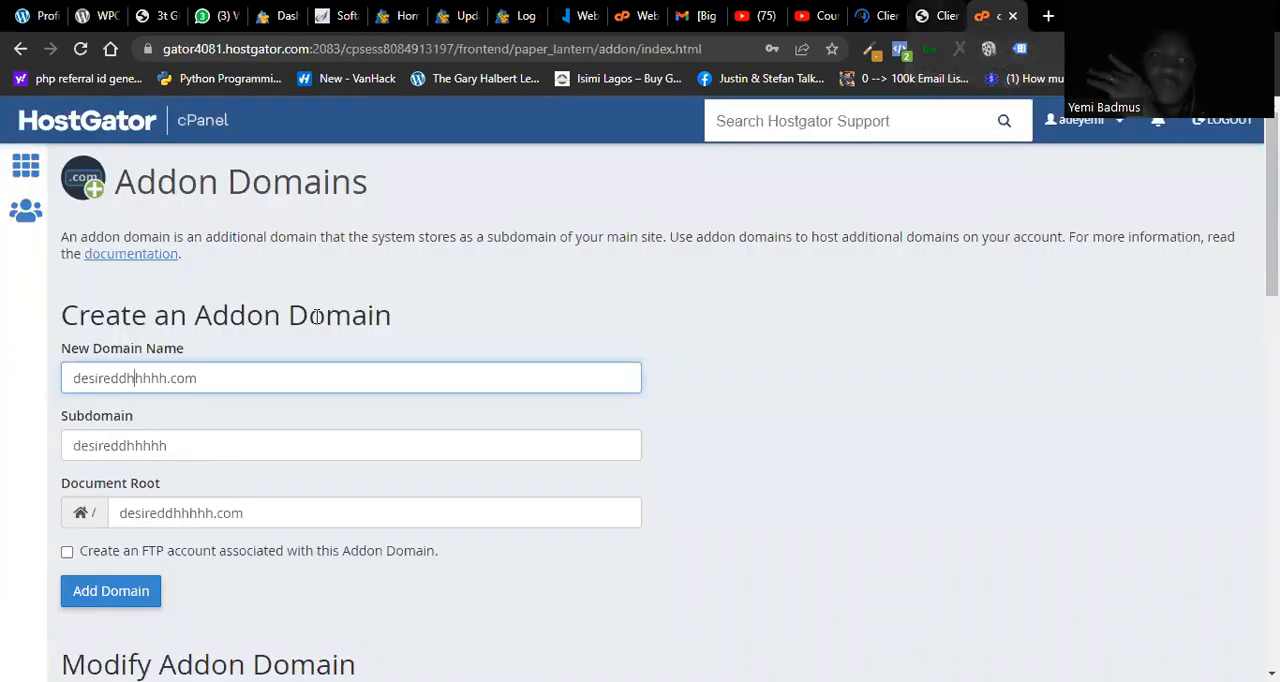
click(208, 446)
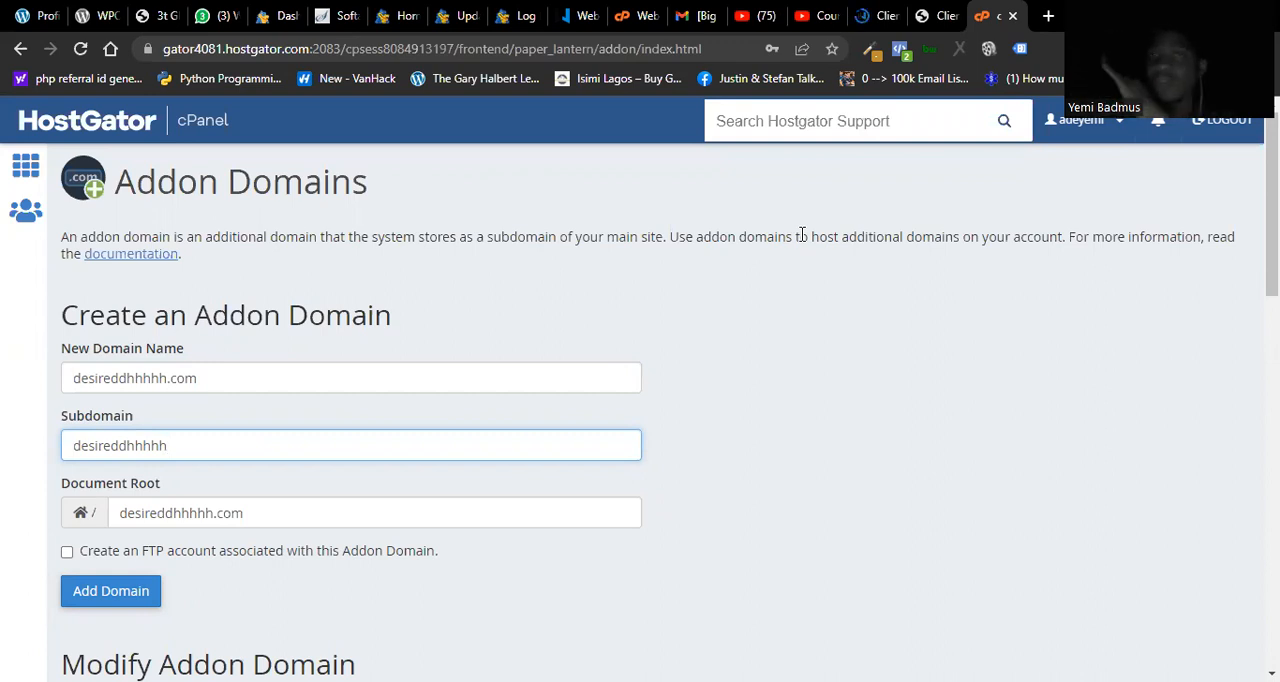
Step: Compare the custom nameservers in QServers with the addon domain form in cPanel, and look through the existing addon domains
click(932, 16)
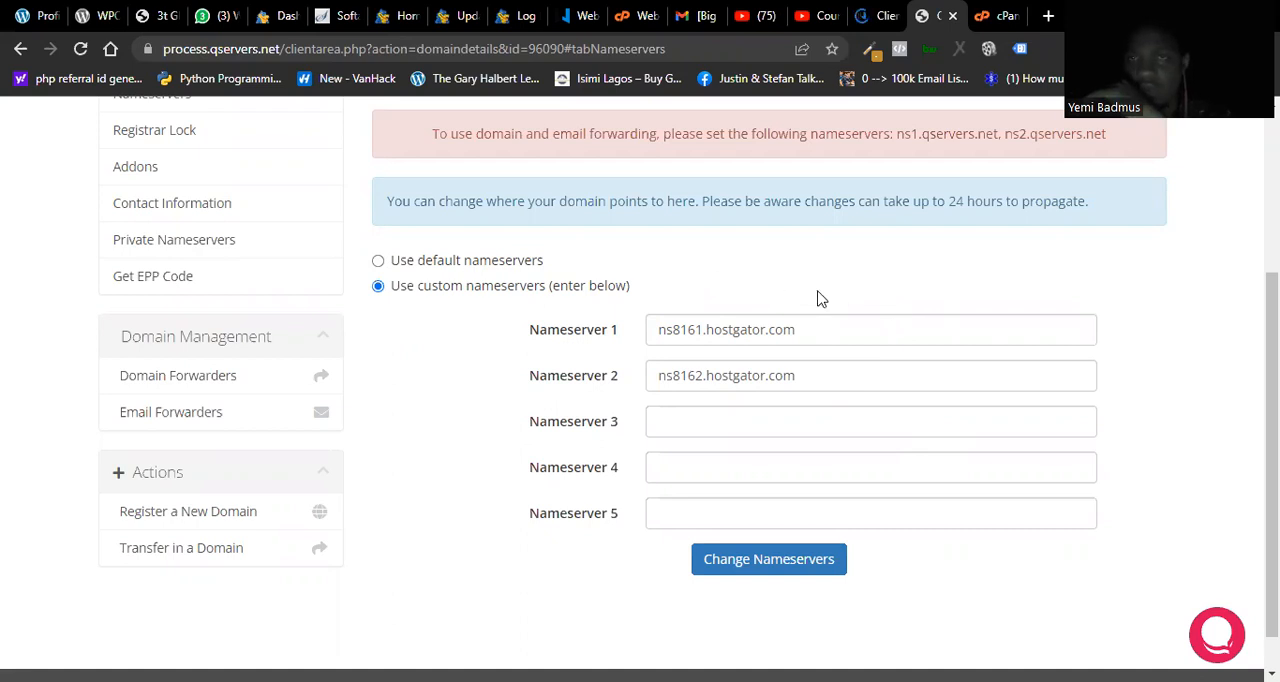
key(ctrl+Tab)
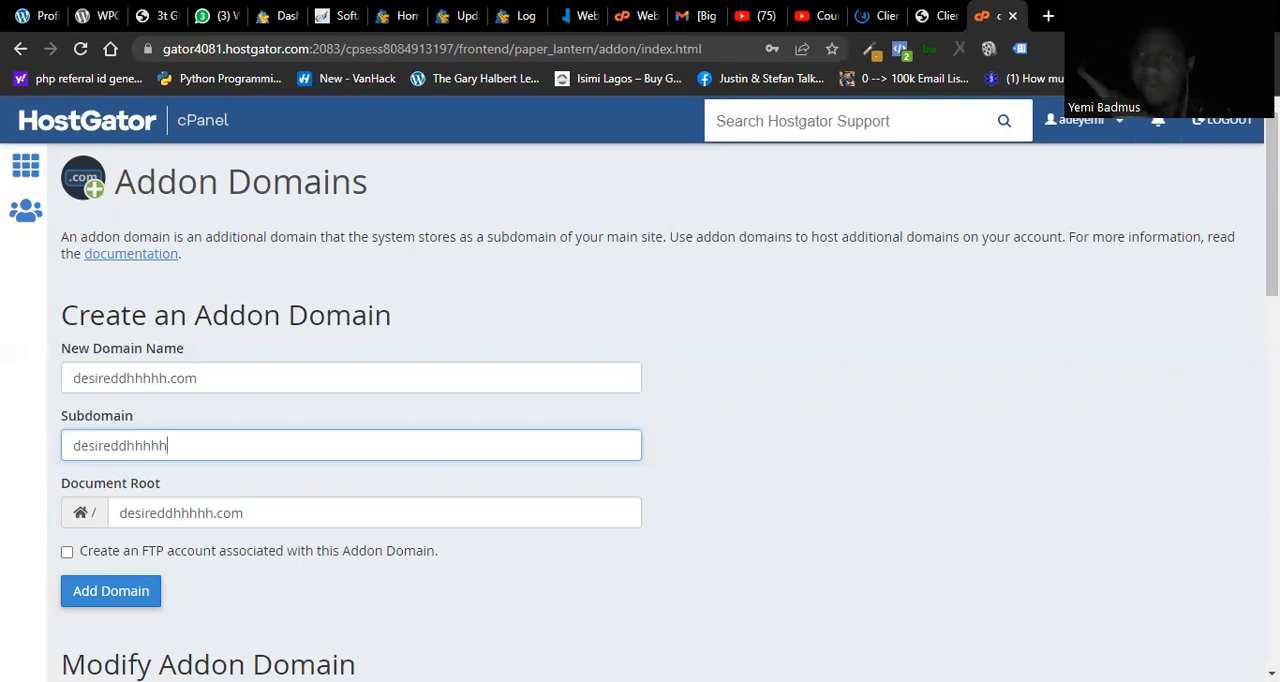
scroll(470, 330, down, 2)
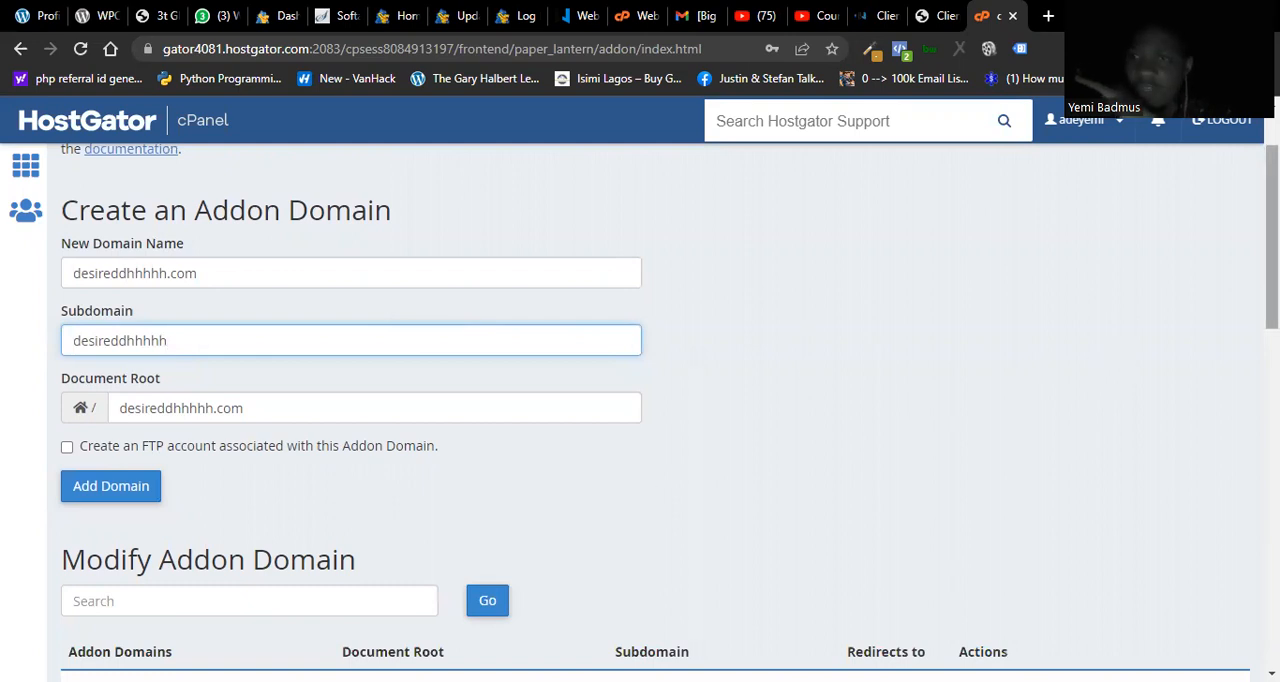
mouse_move(1272, 240)
mouse_down()
mouse_move(1272, 216)
mouse_move(1272, 233)
mouse_up()
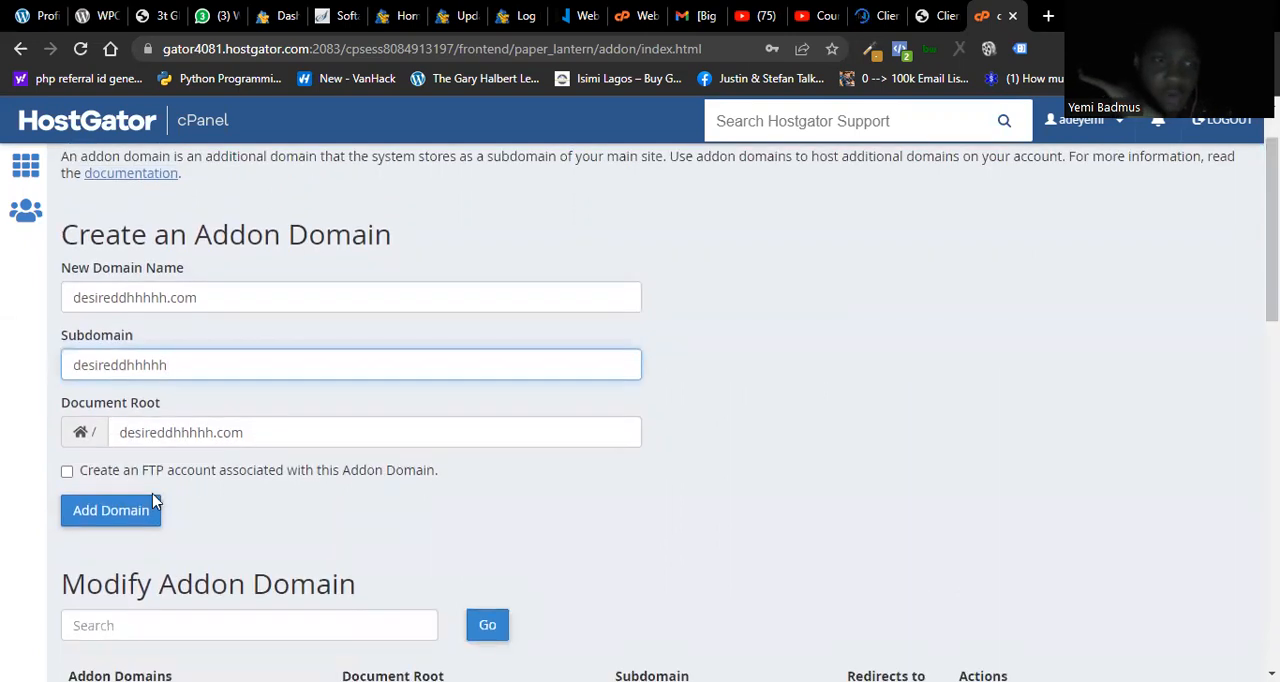
drag(1272, 280, 1272, 255)
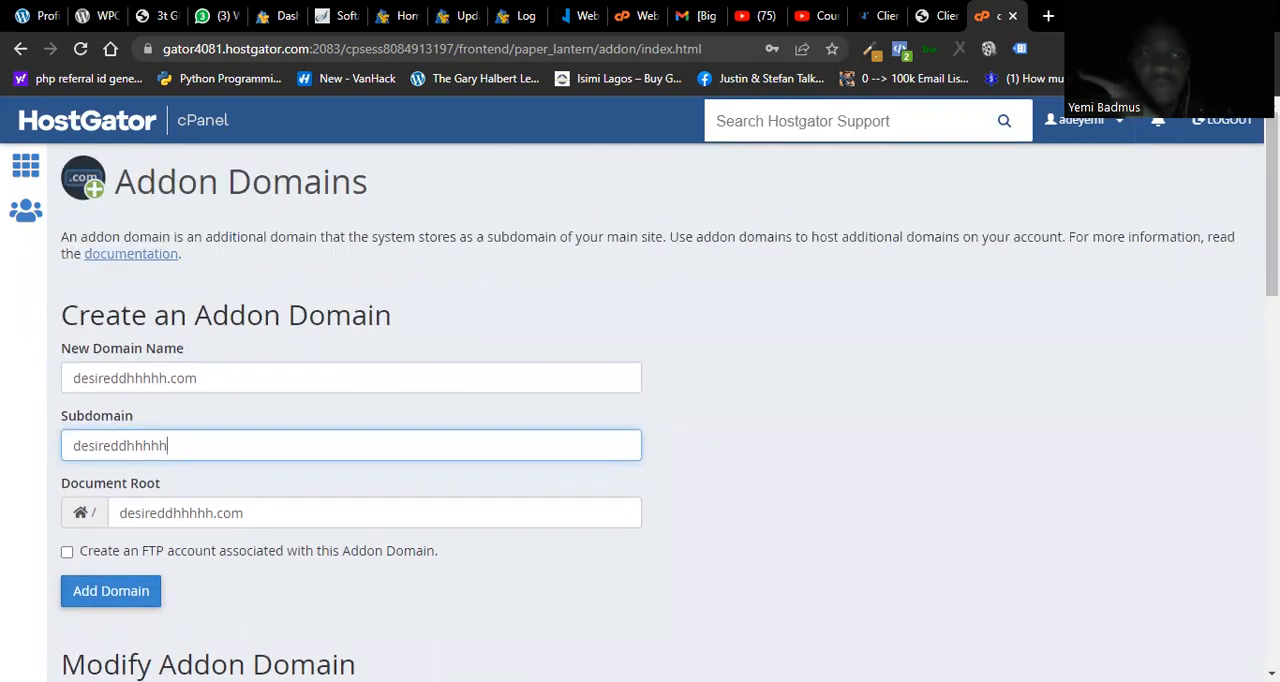
mouse_move(1272, 200)
mouse_down()
mouse_move(1272, 566)
mouse_move(1272, 202)
mouse_up()
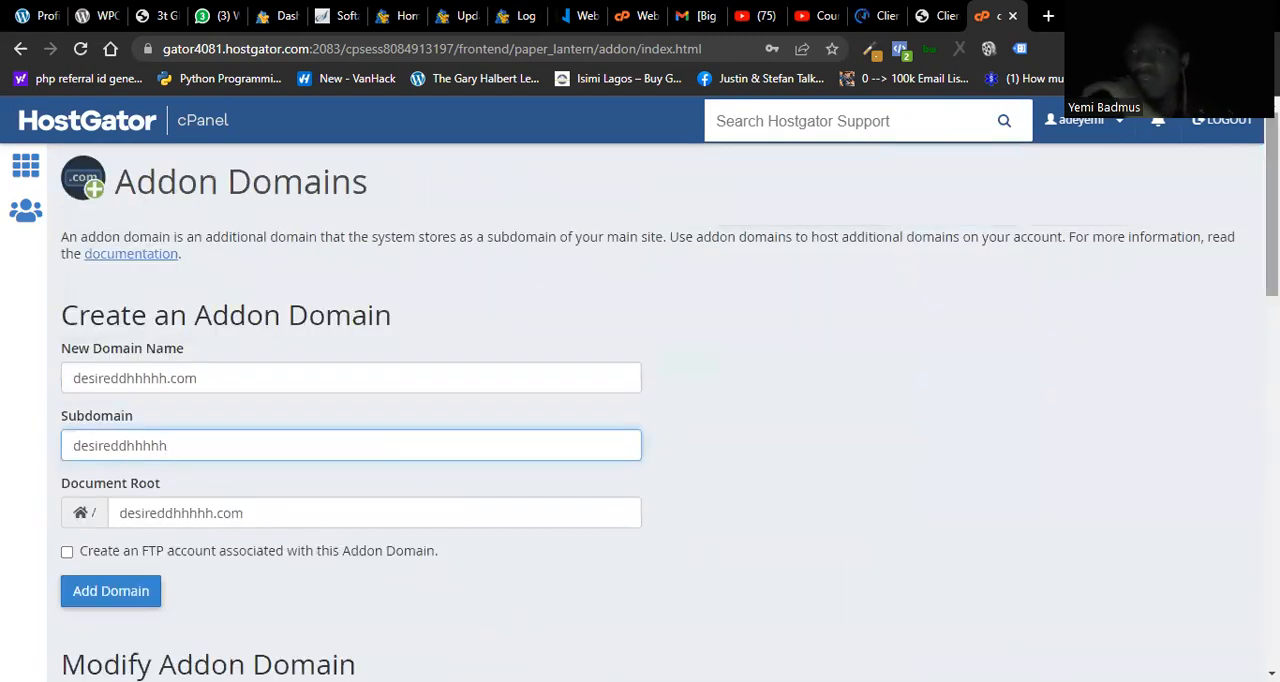
scroll(640, 410, down, 1)
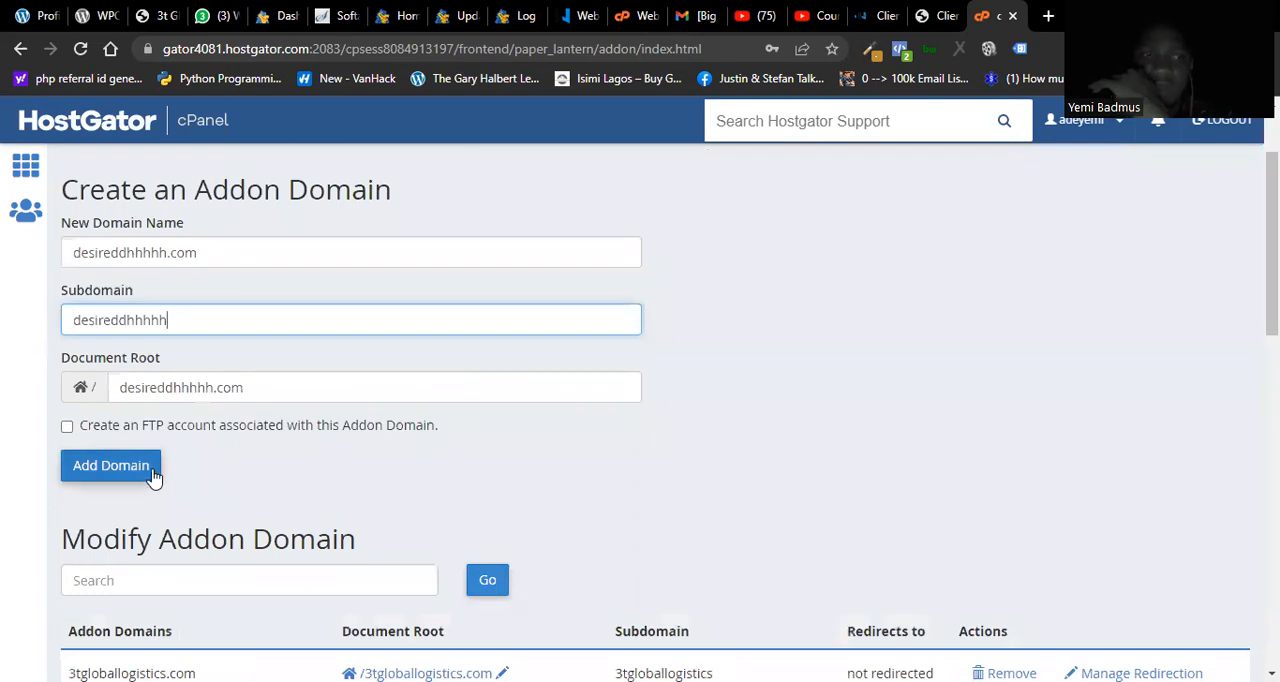
click(106, 470)
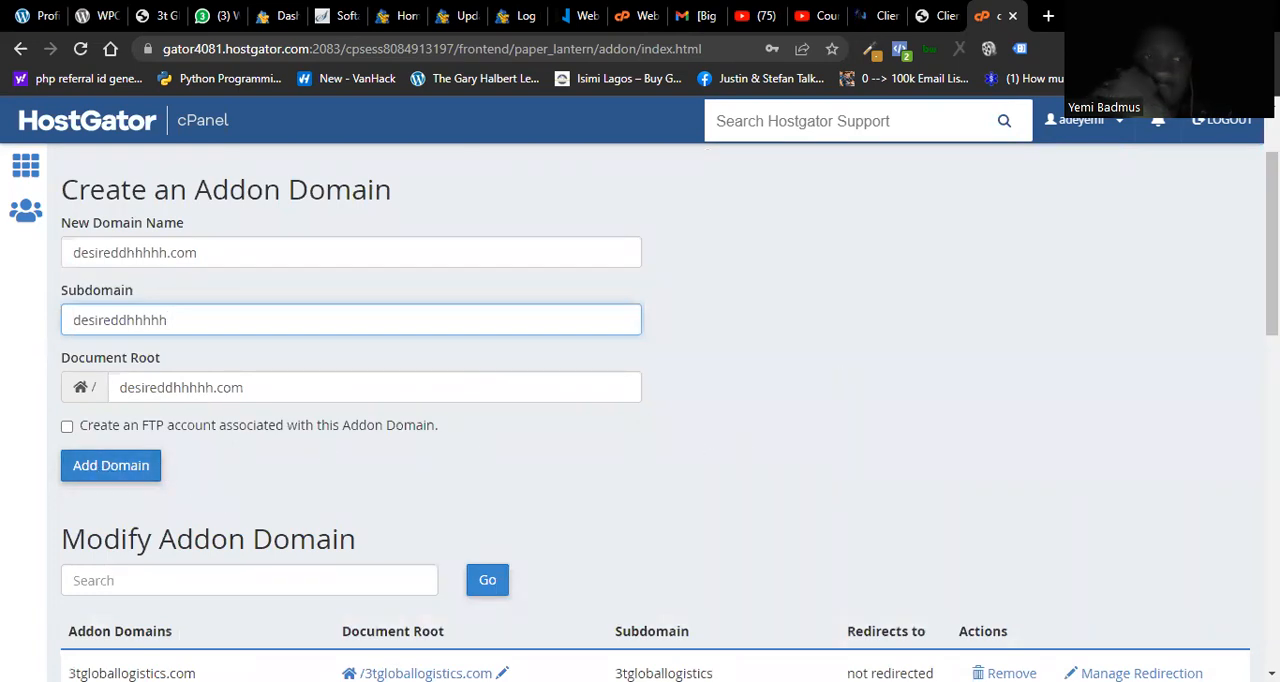
scroll(82, 477, down, 3)
scroll(660, 414, up, 4)
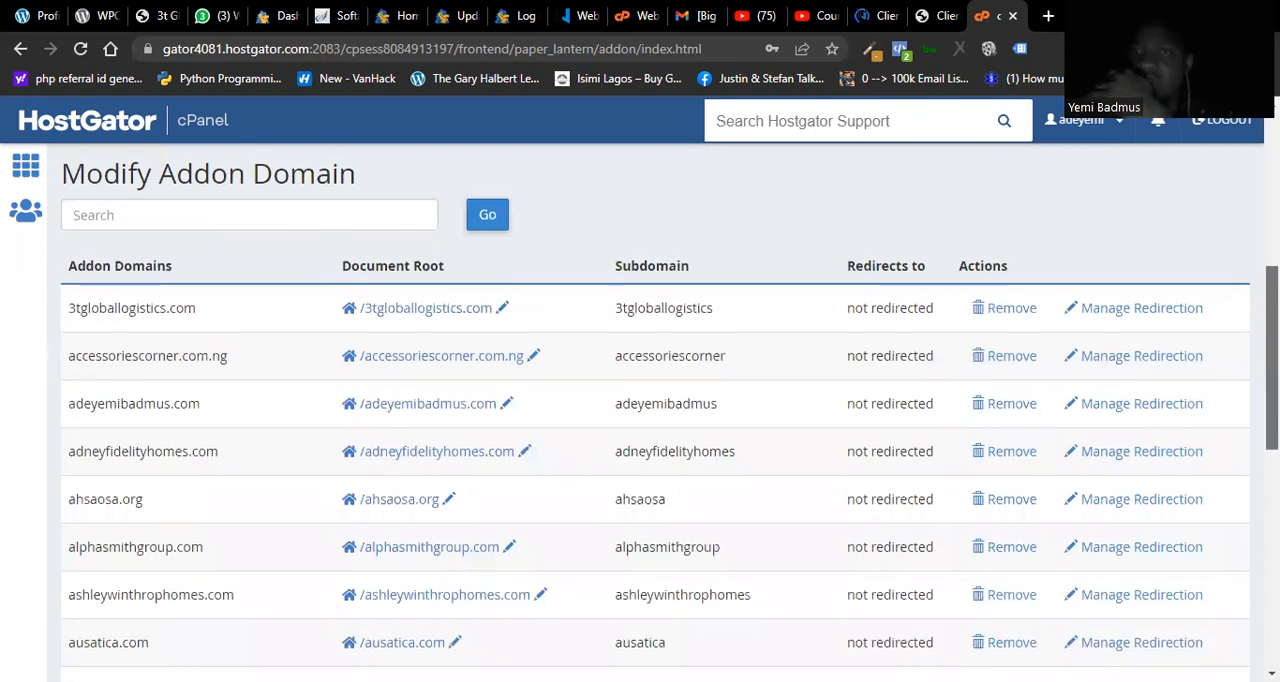
scroll(660, 414, up, 1)
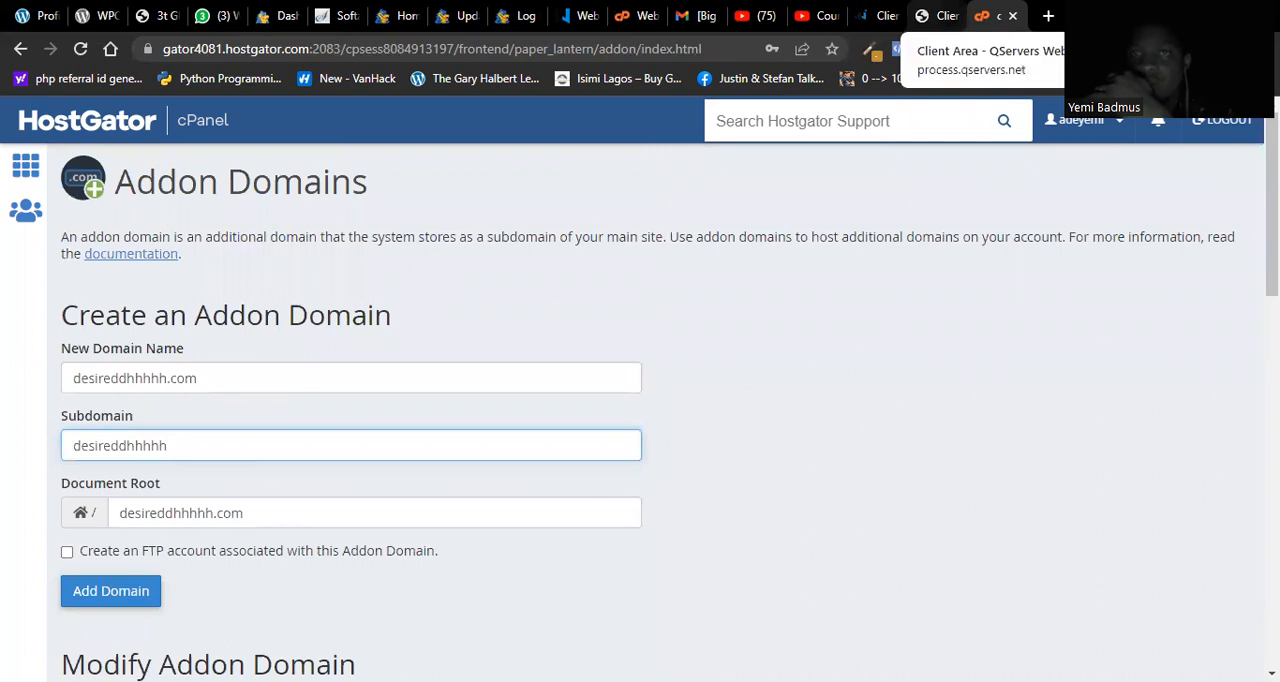
Step: Return to the cPanel home page and open QuickInstall from the Software section
click(204, 122)
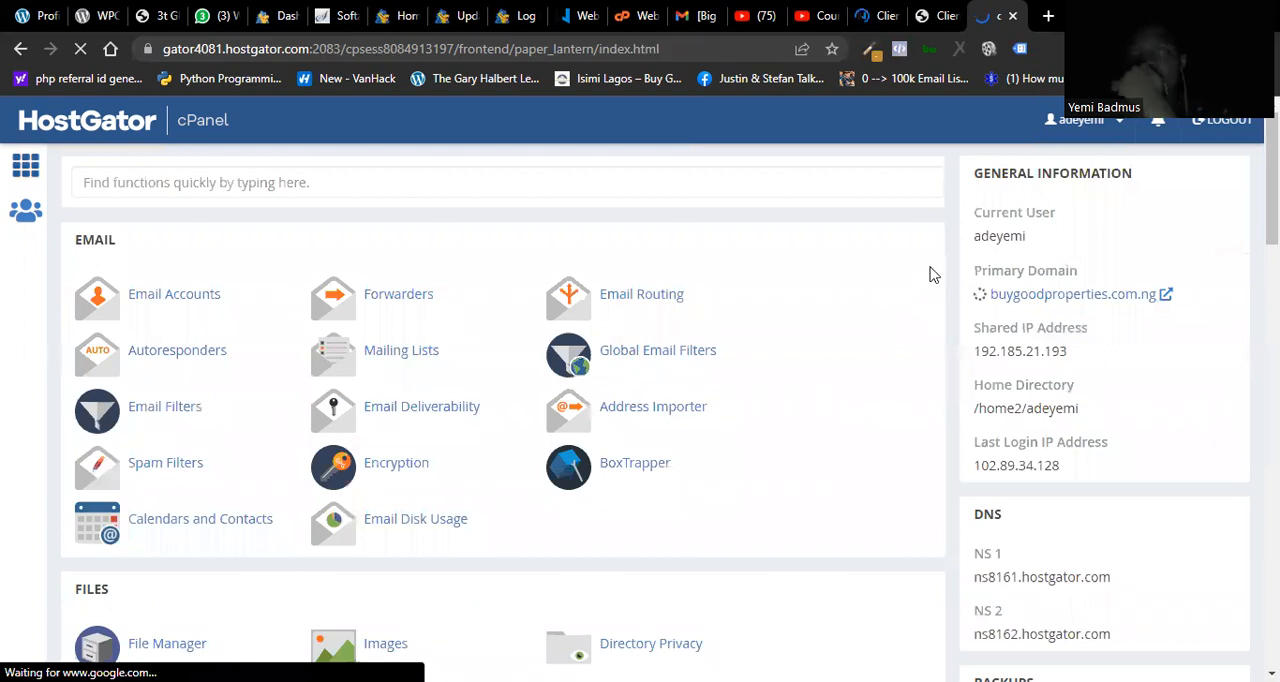
scroll(500, 400, down, 4)
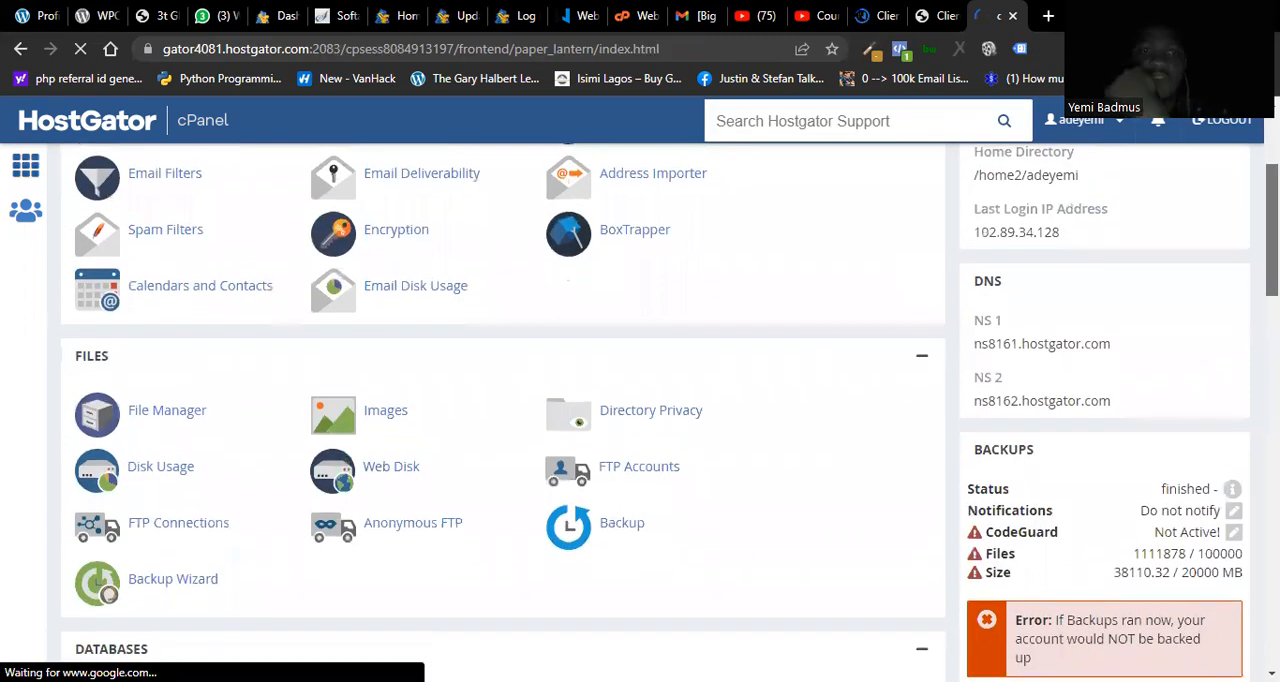
scroll(500, 400, up, 2)
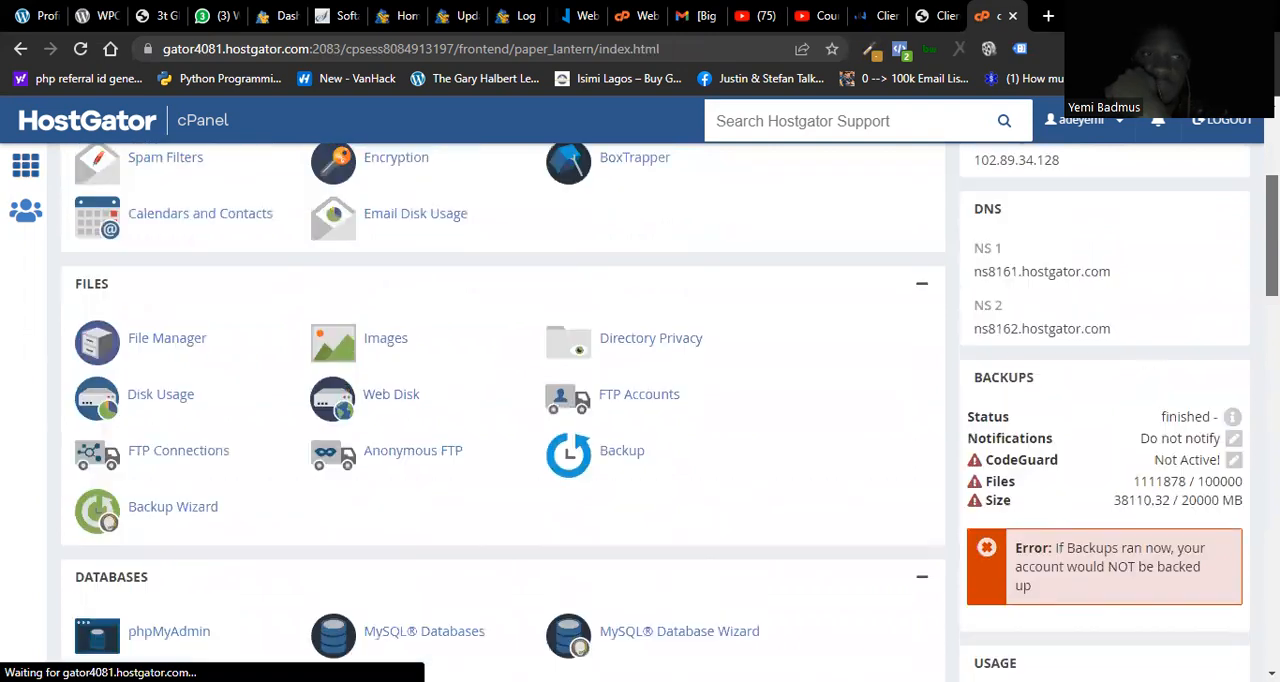
scroll(500, 400, down, 8)
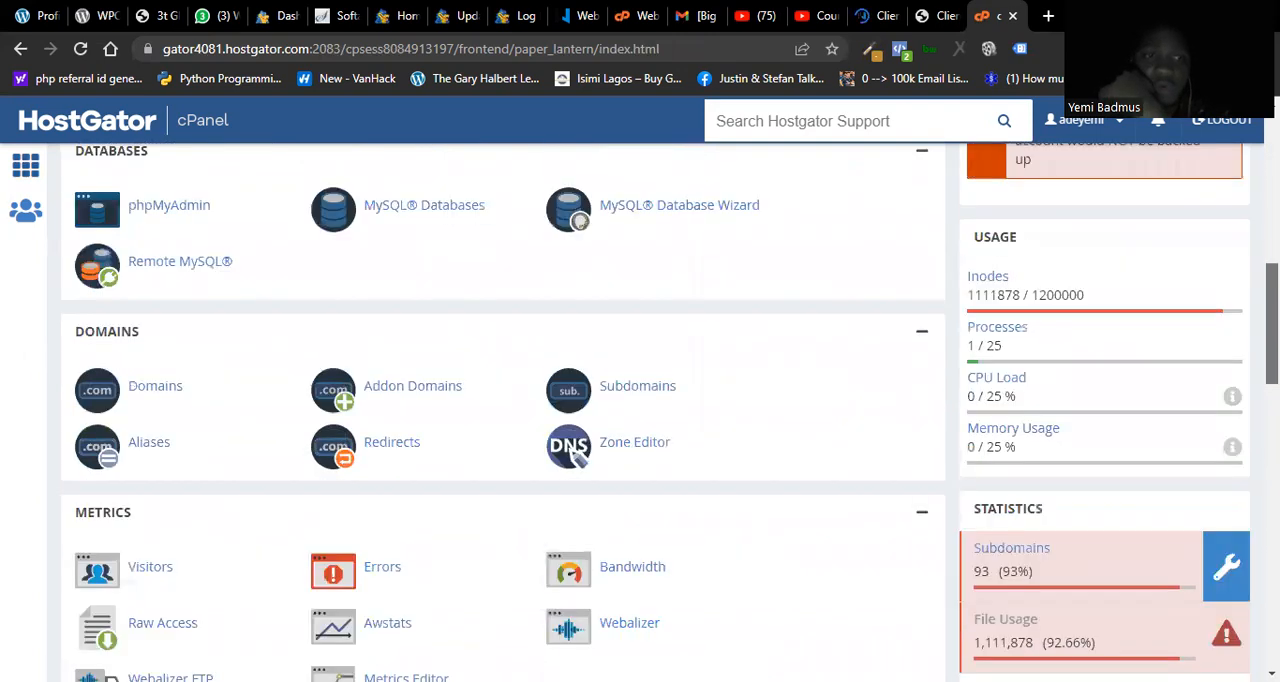
scroll(500, 400, down, 2)
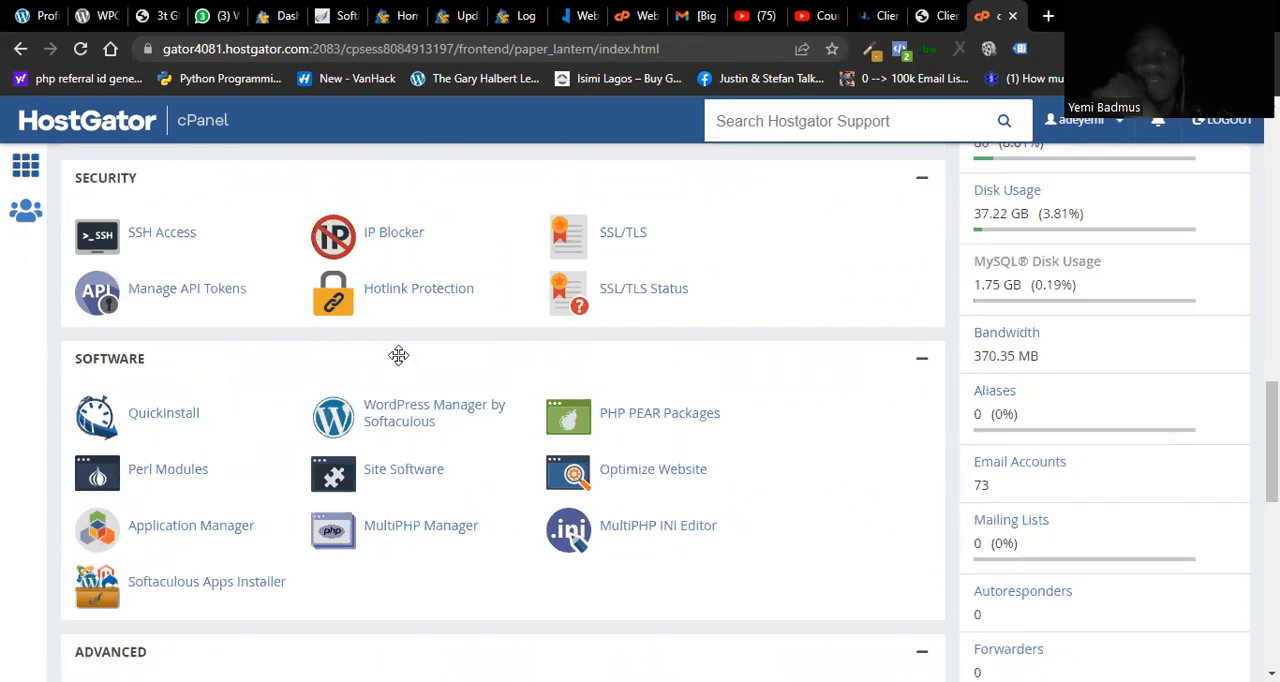
click(185, 423)
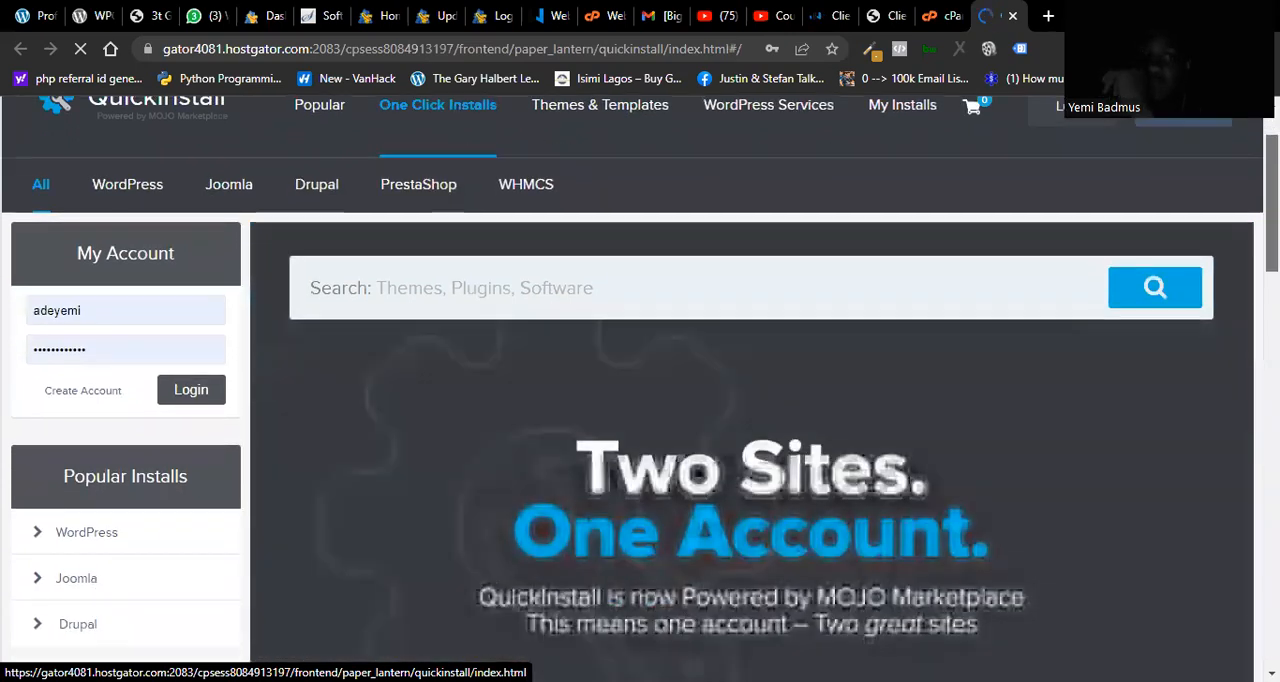
Step: Choose WordPress among the QuickInstall applications and open the installation form for the free option
scroll(640, 390, down, 3)
scroll(424, 335, down, 4)
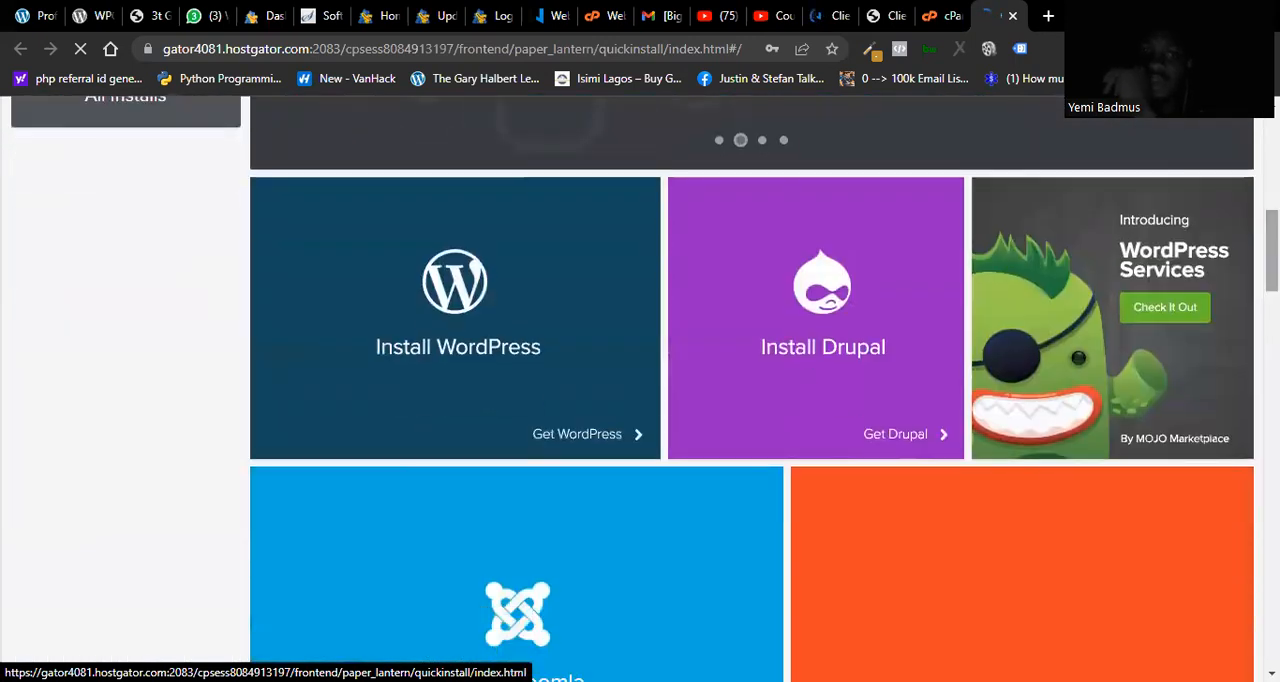
scroll(424, 335, down, 1)
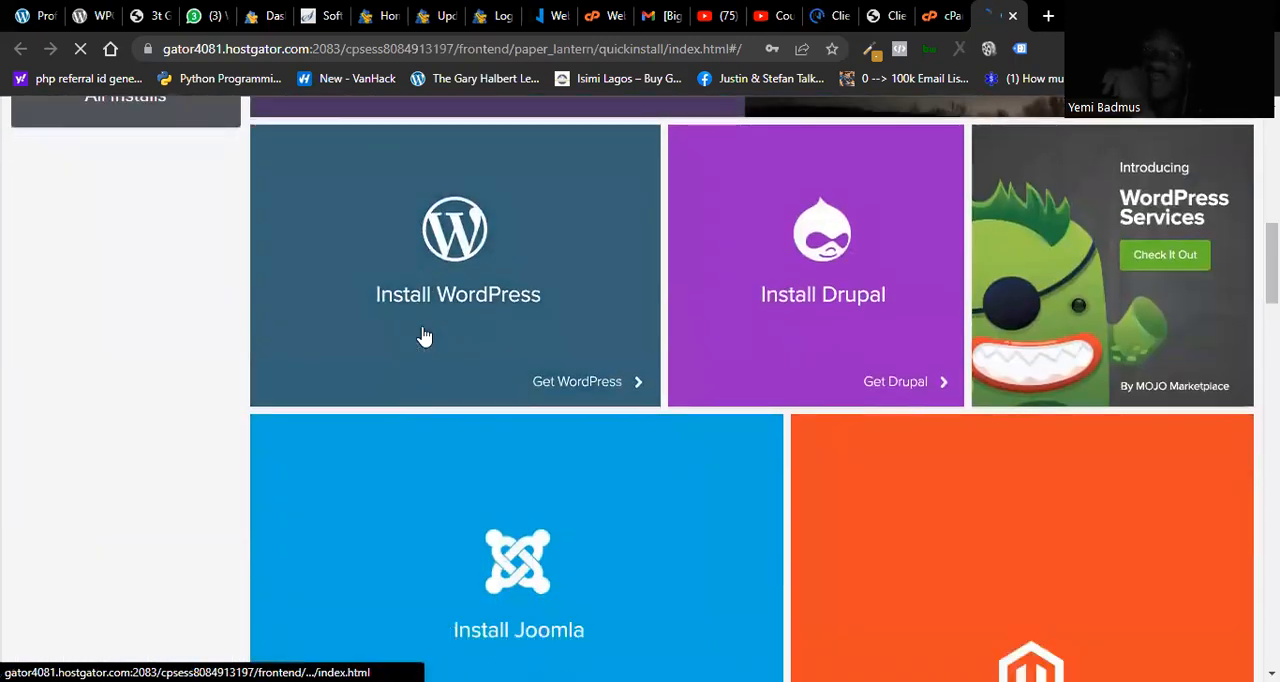
click(467, 262)
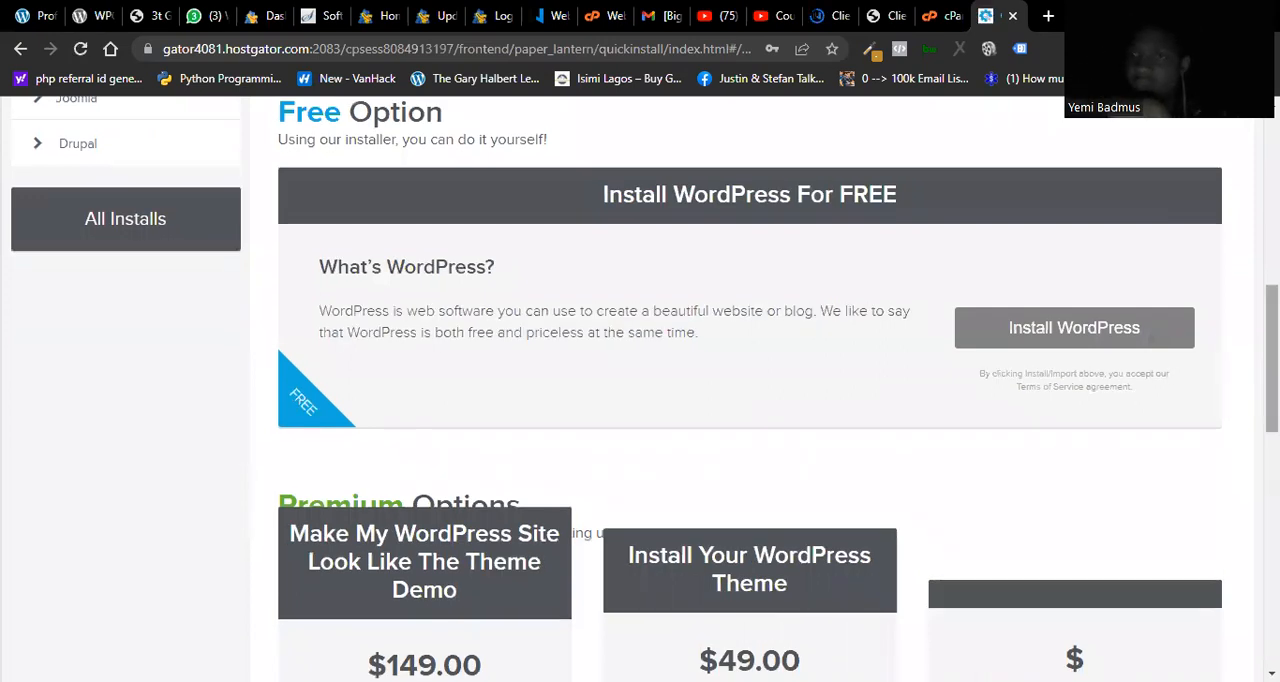
drag(1271, 358, 1271, 194)
scroll(1025, 377, down, 5)
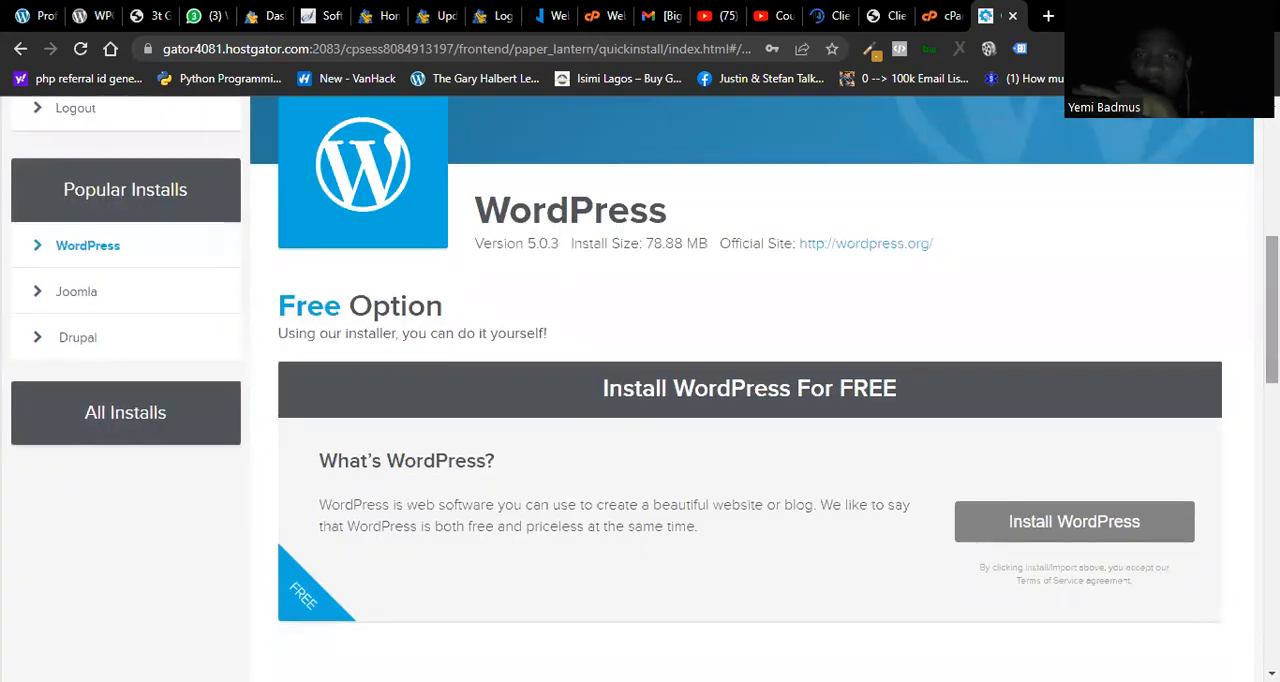
click(1035, 521)
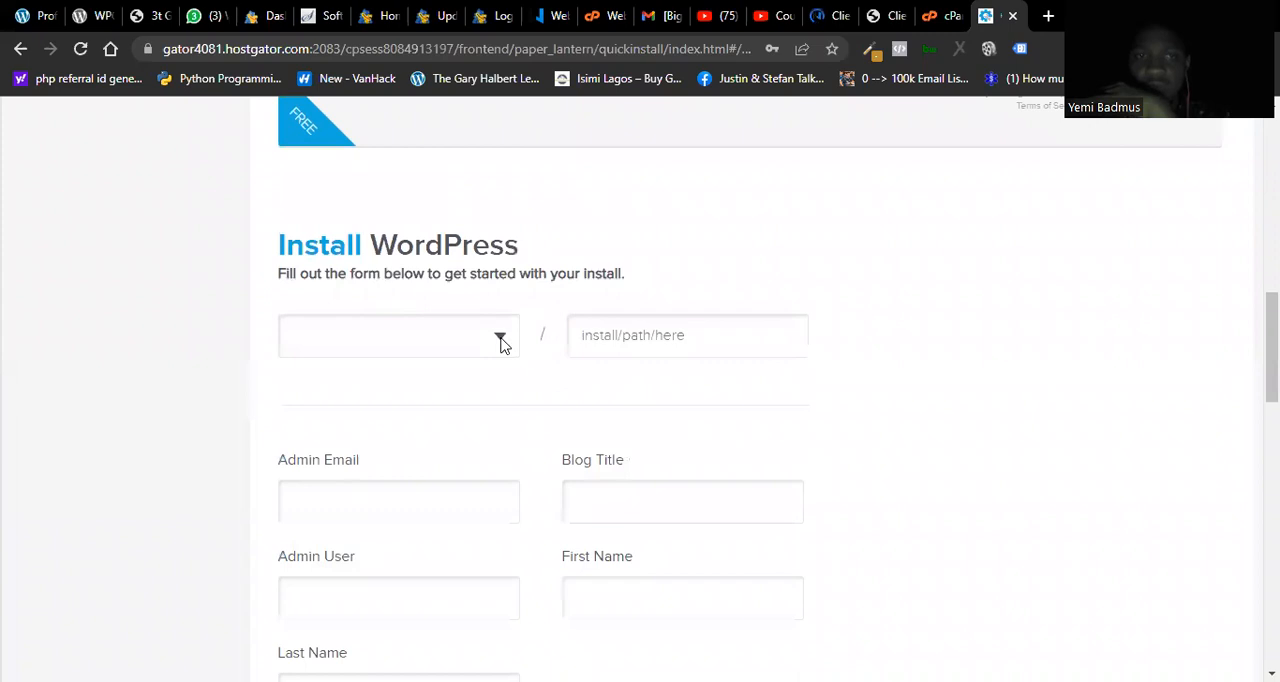
Step: Select ahsaosa.org as the domain for the WordPress installation
click(500, 340)
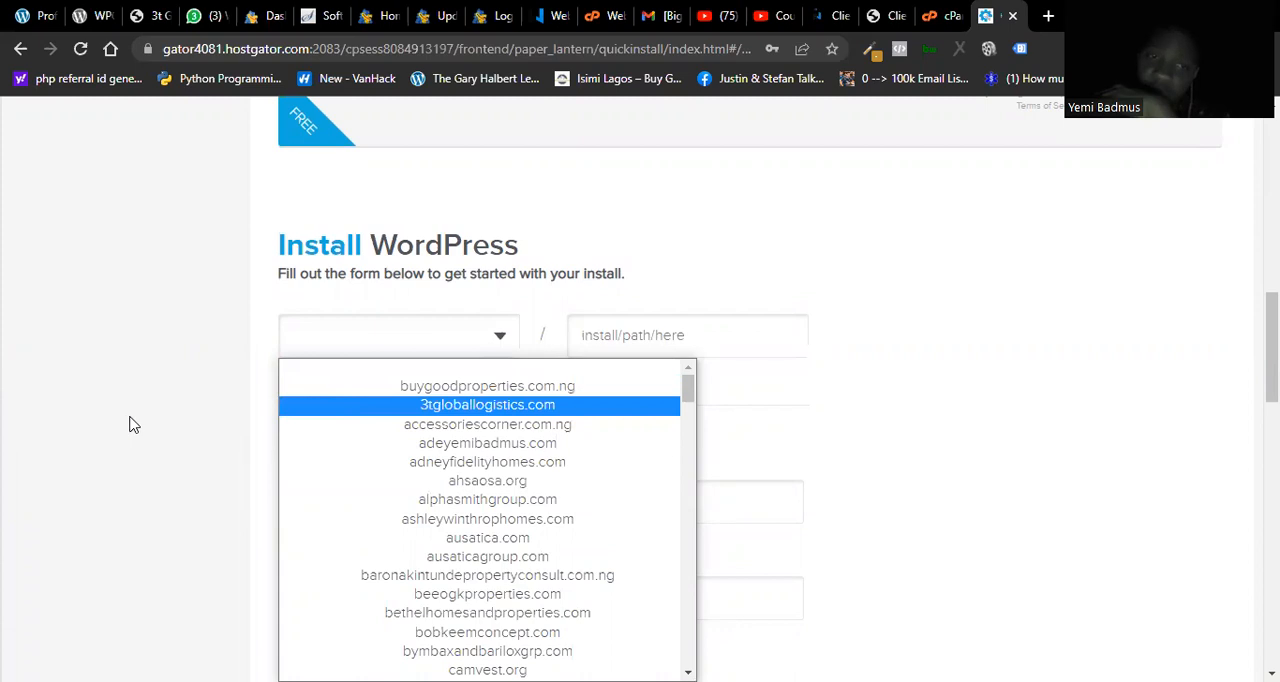
click(497, 484)
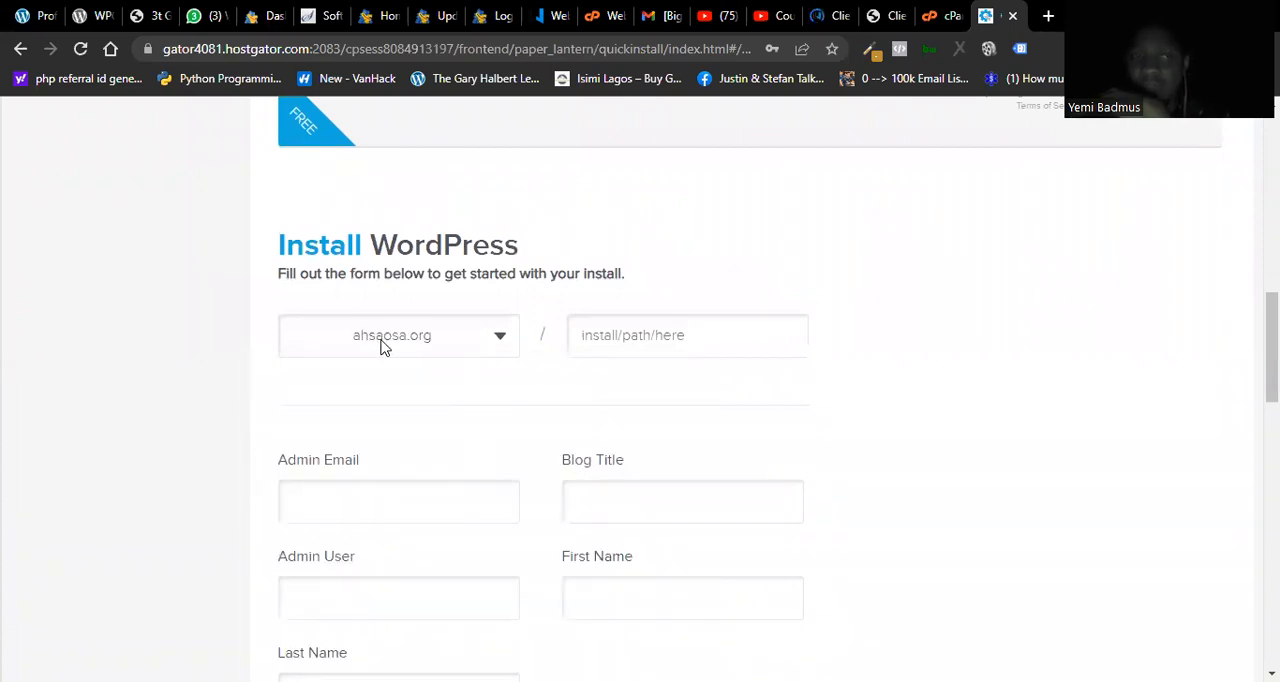
click(500, 350)
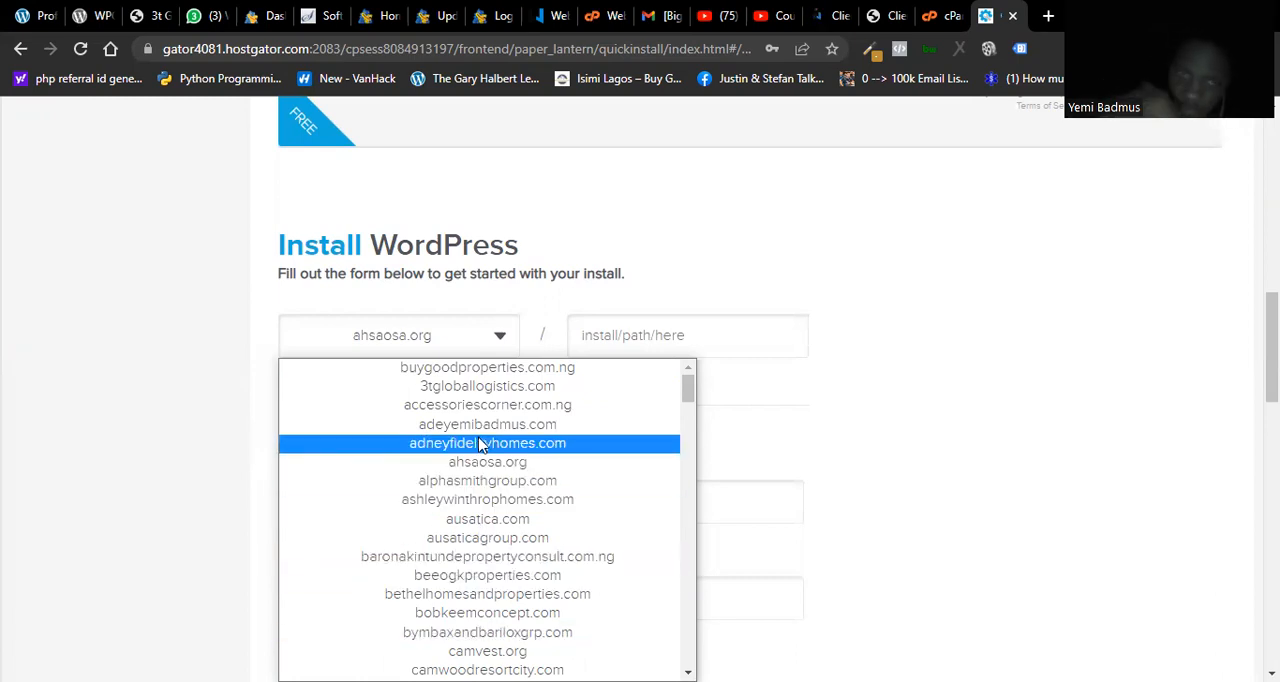
drag(688, 388, 686, 510)
drag(681, 557, 680, 392)
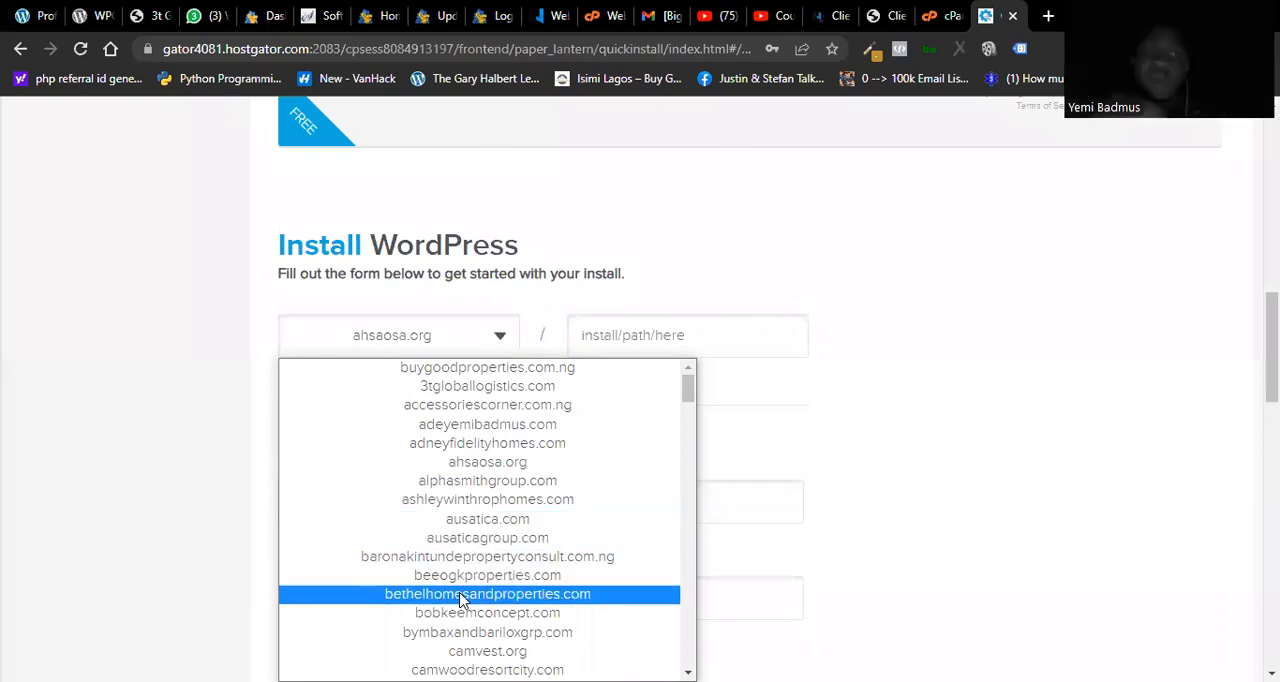
click(452, 471)
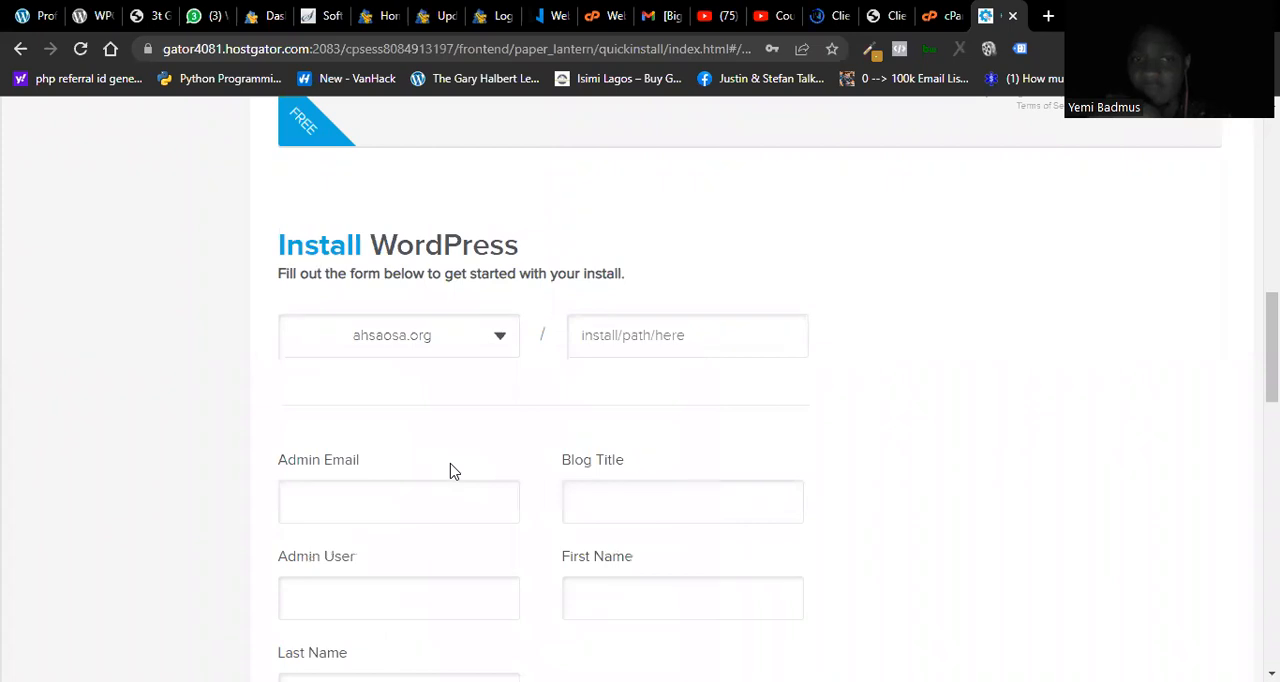
Step: Examine the WordPress installation form's Admin Email, Blog Title, Admin User, First Name and Last Name fields without filling them in
scroll(1271, 350, down, 2)
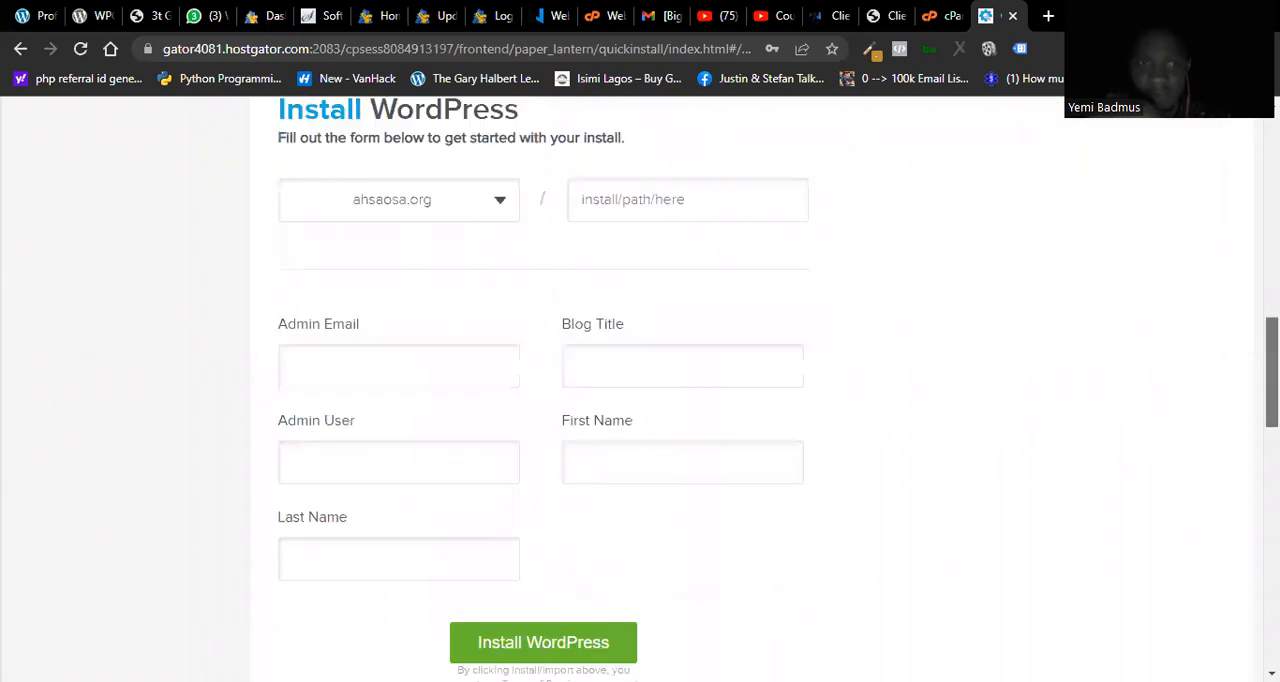
click(424, 351)
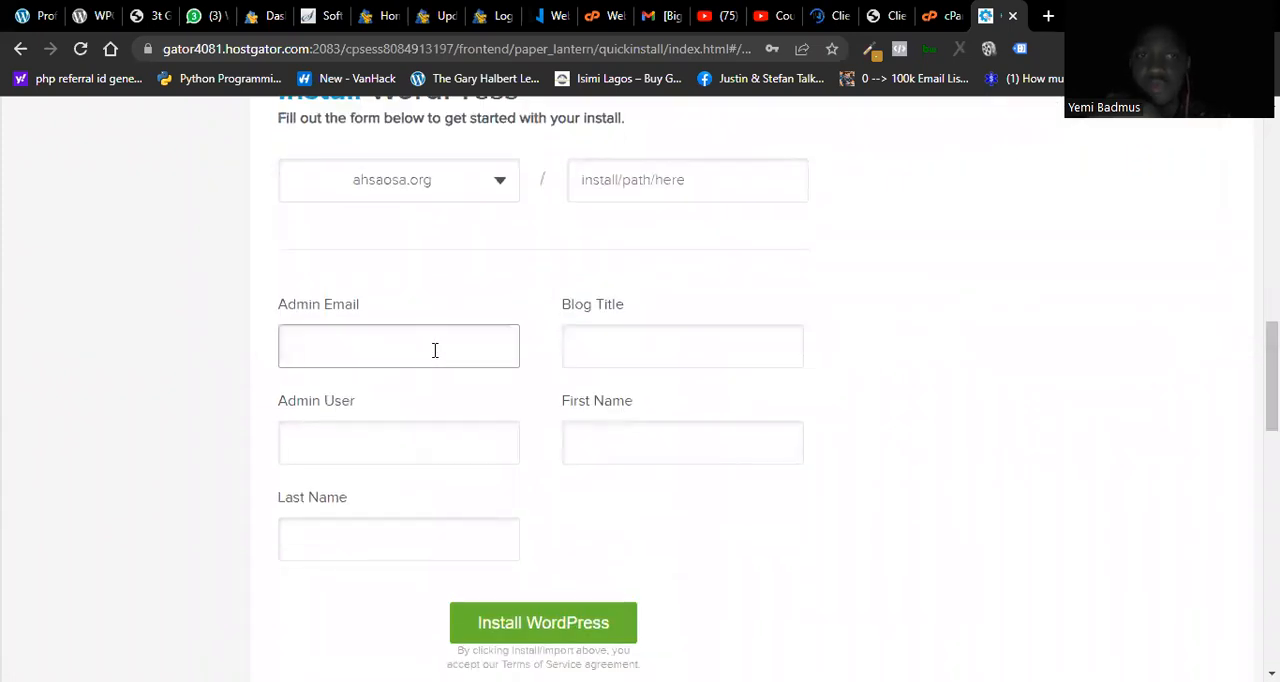
click(637, 350)
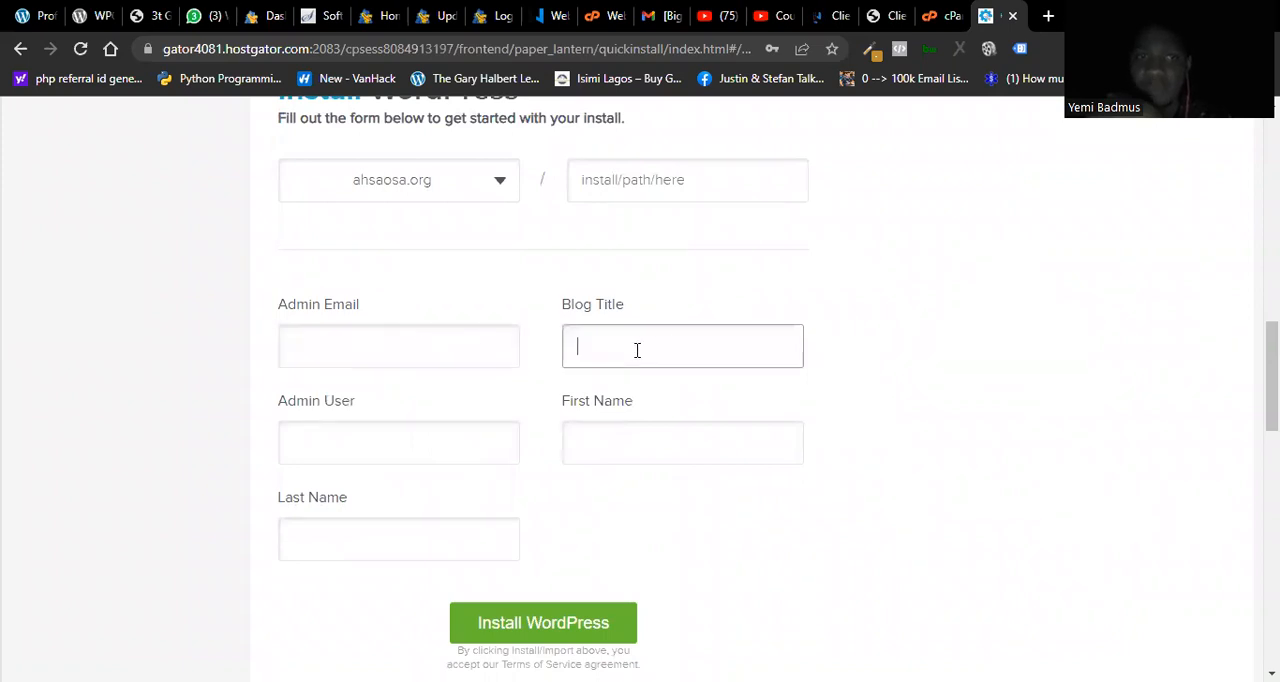
click(353, 452)
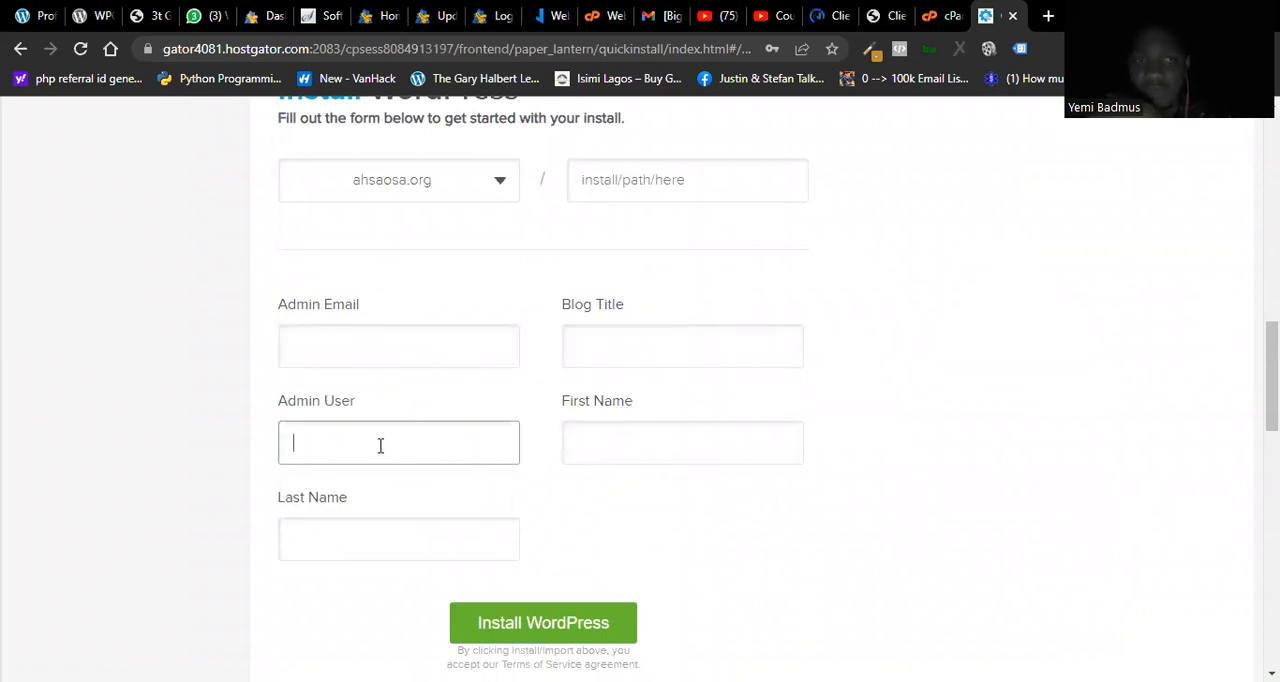
click(605, 447)
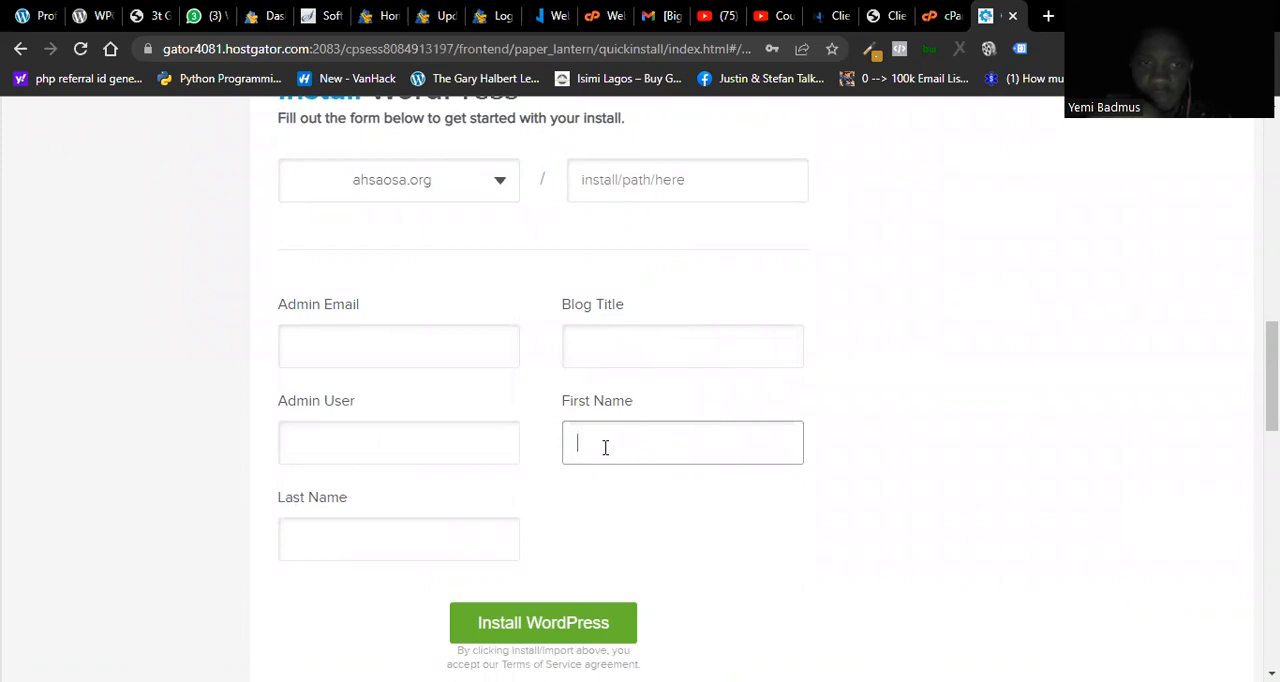
click(347, 460)
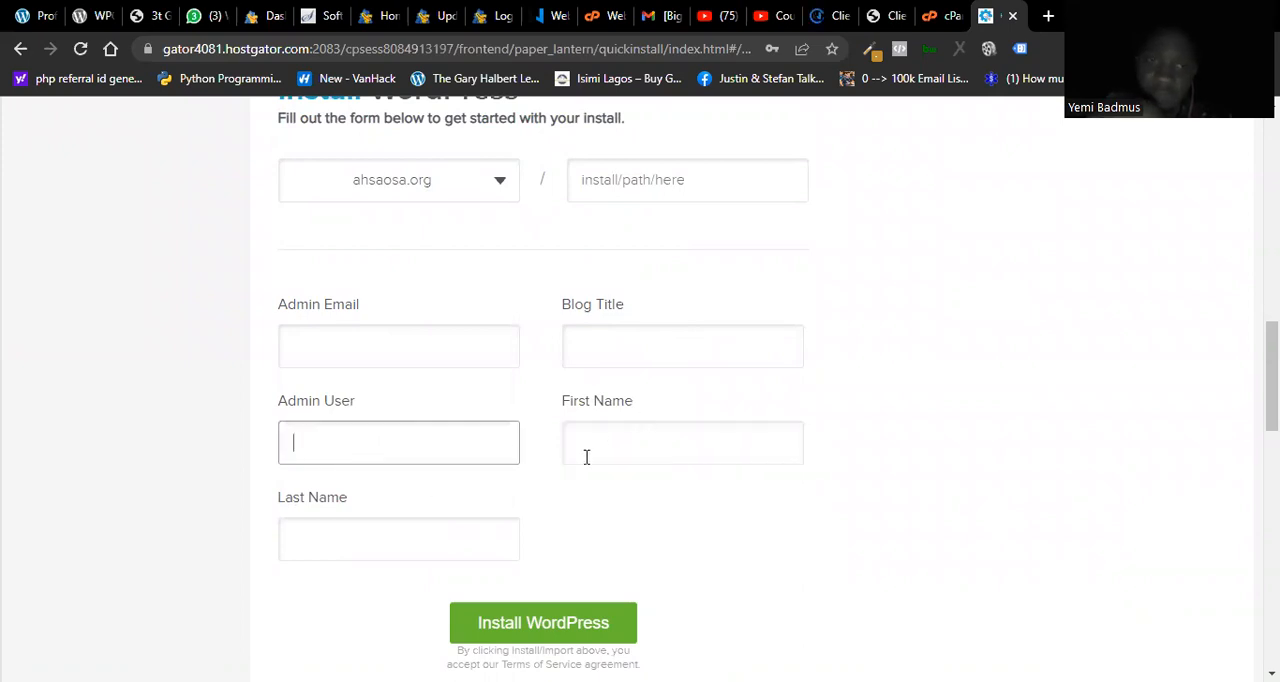
click(449, 539)
click(654, 345)
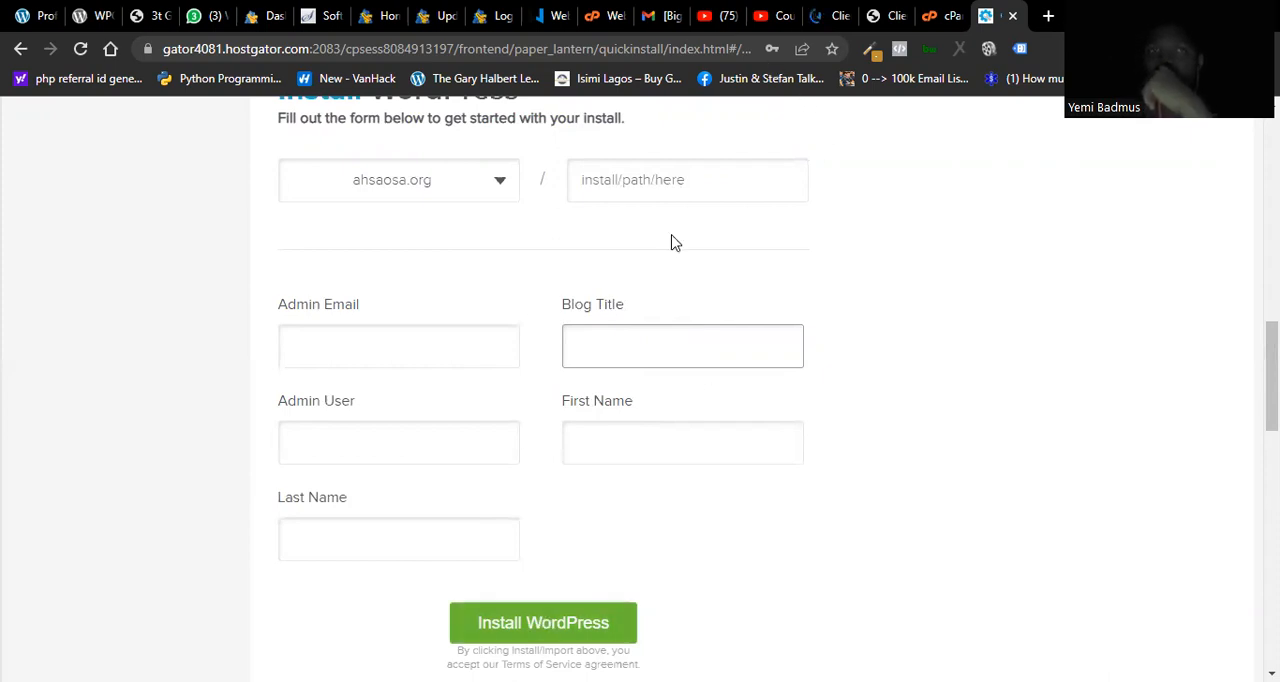
click(1050, 411)
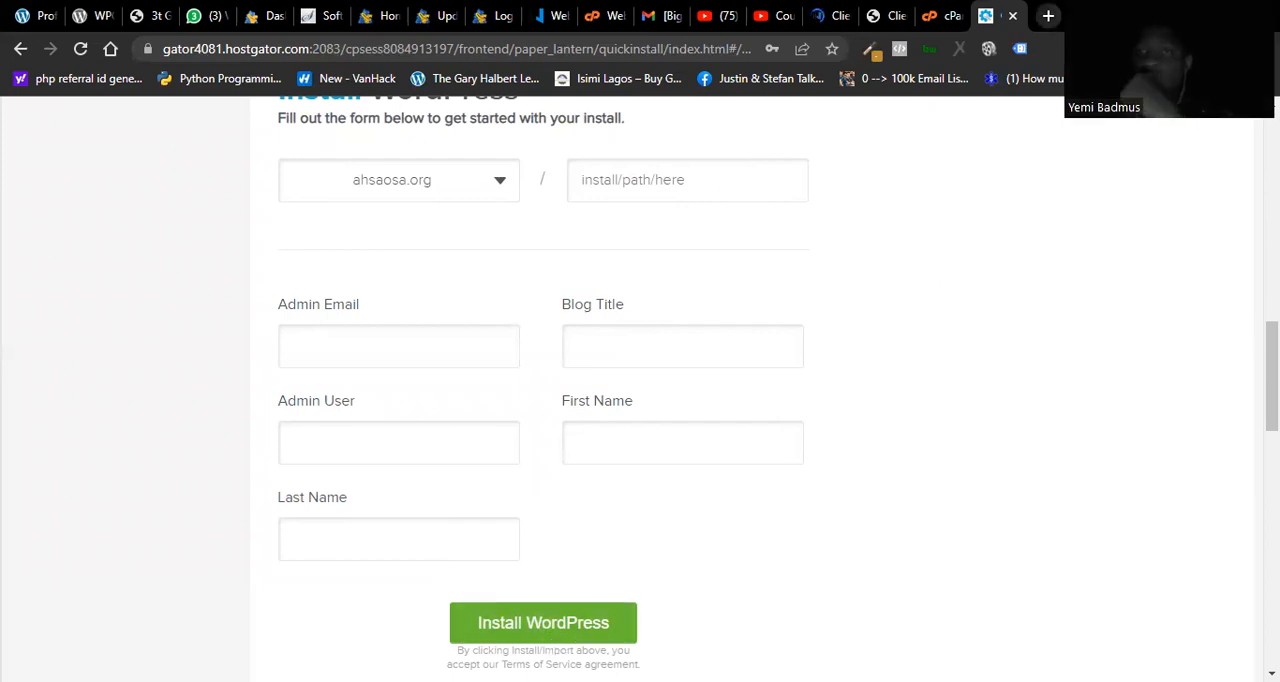
drag(1272, 376, 1272, 160)
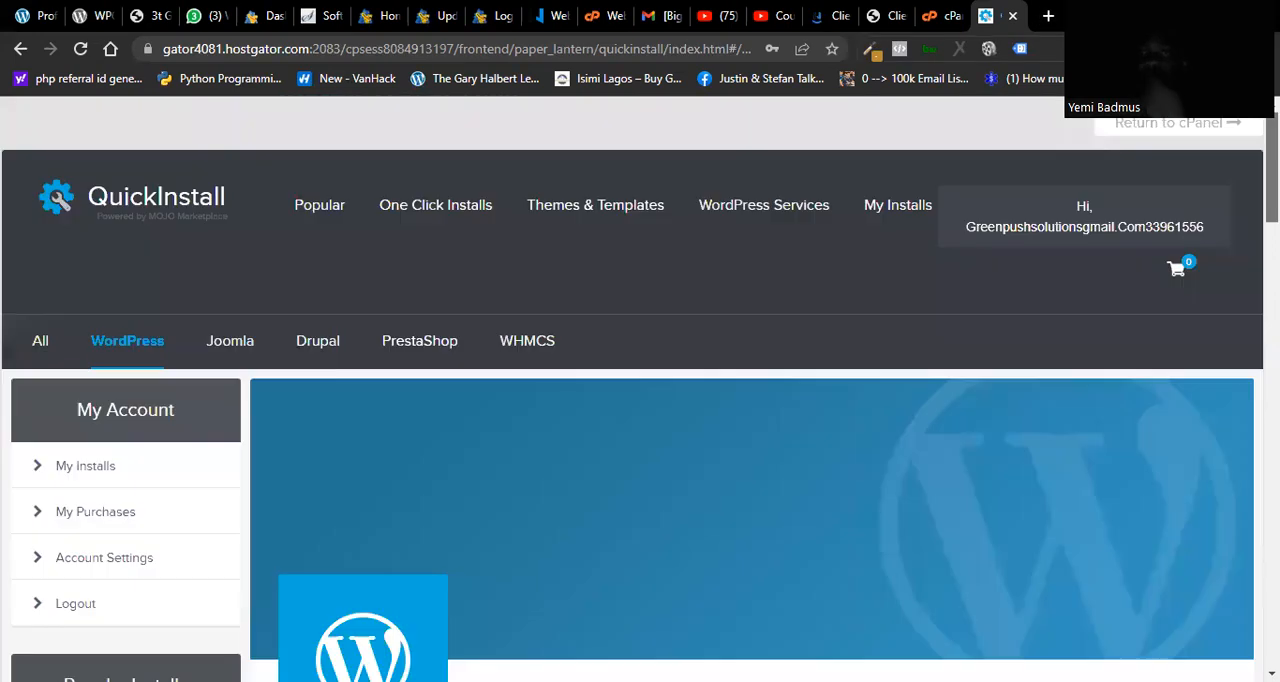
Step: Open the existing personal WordPress site's /wp-admin page in a new browser tab
click(1048, 16)
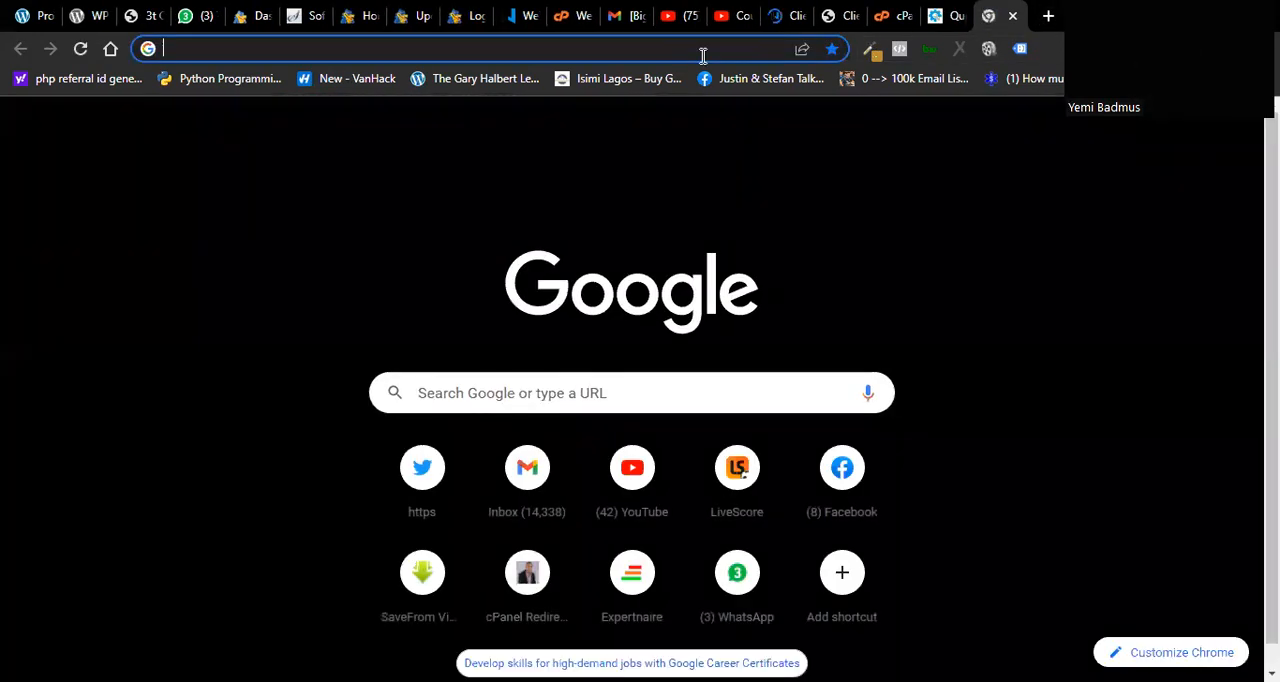
text(ad)
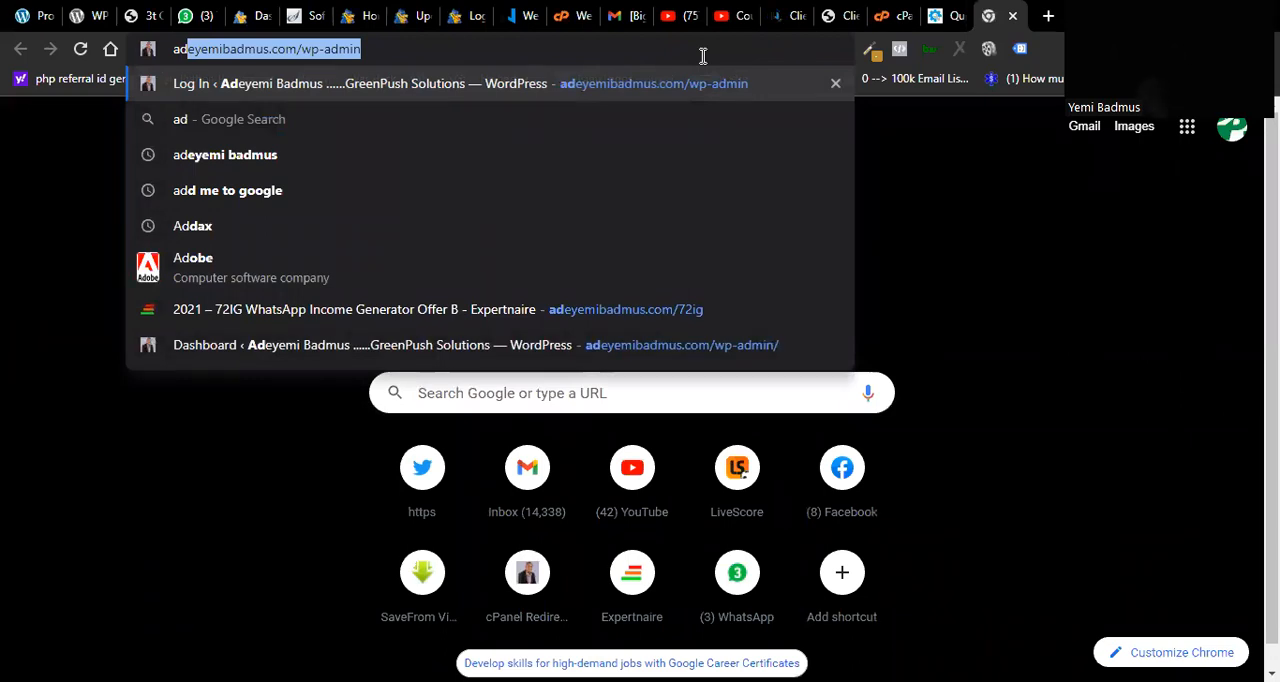
key(Return)
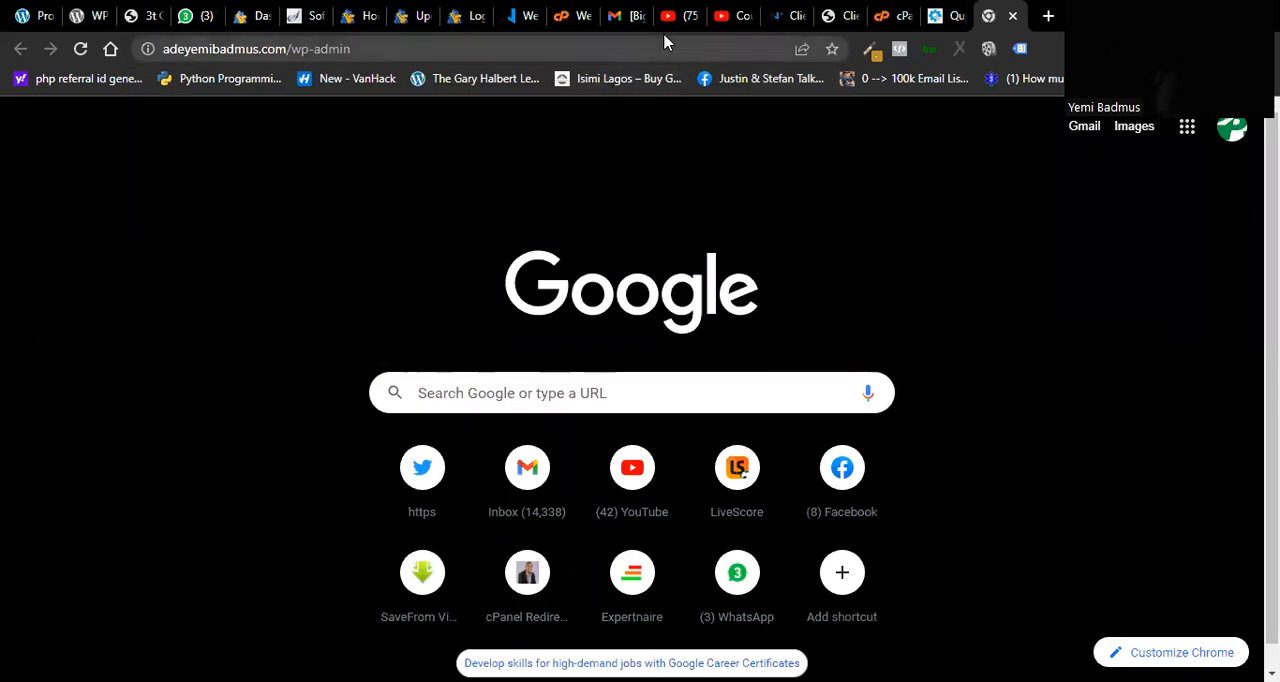
Step: Return to QuickInstall and review the ahsaosa.org installation form down to its Install WordPress option
click(930, 25)
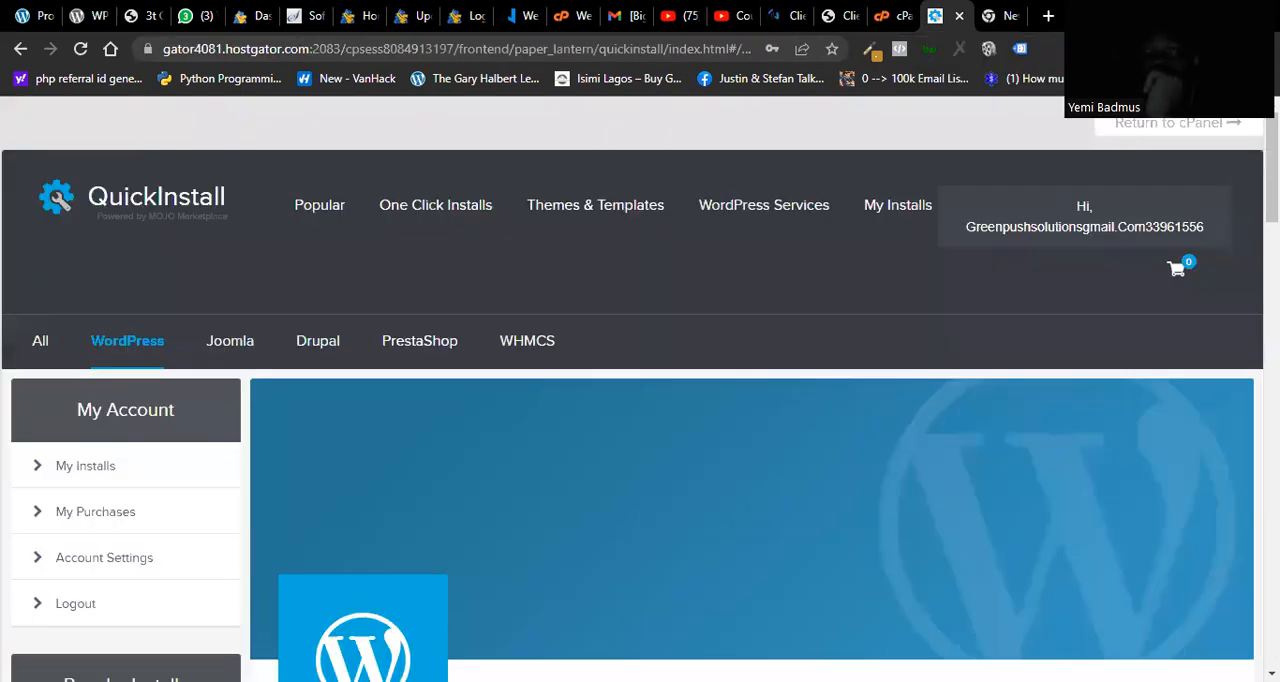
scroll(803, 302, down, 10)
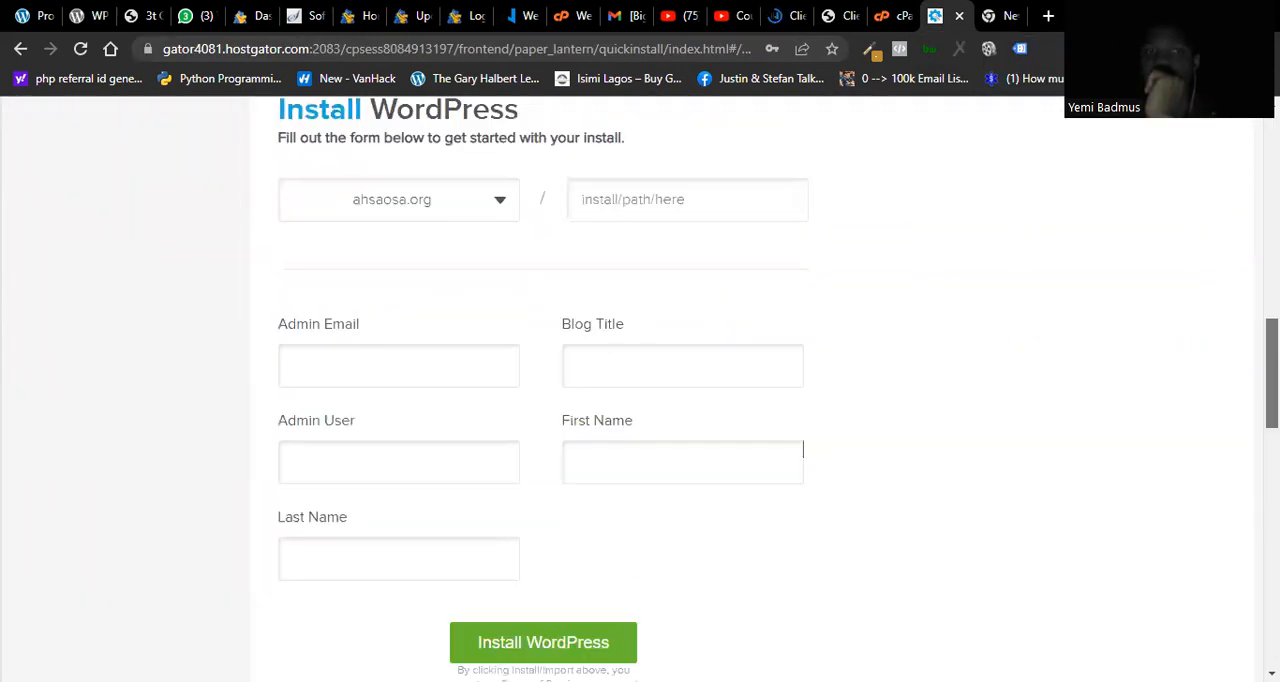
drag(1274, 400, 1274, 400)
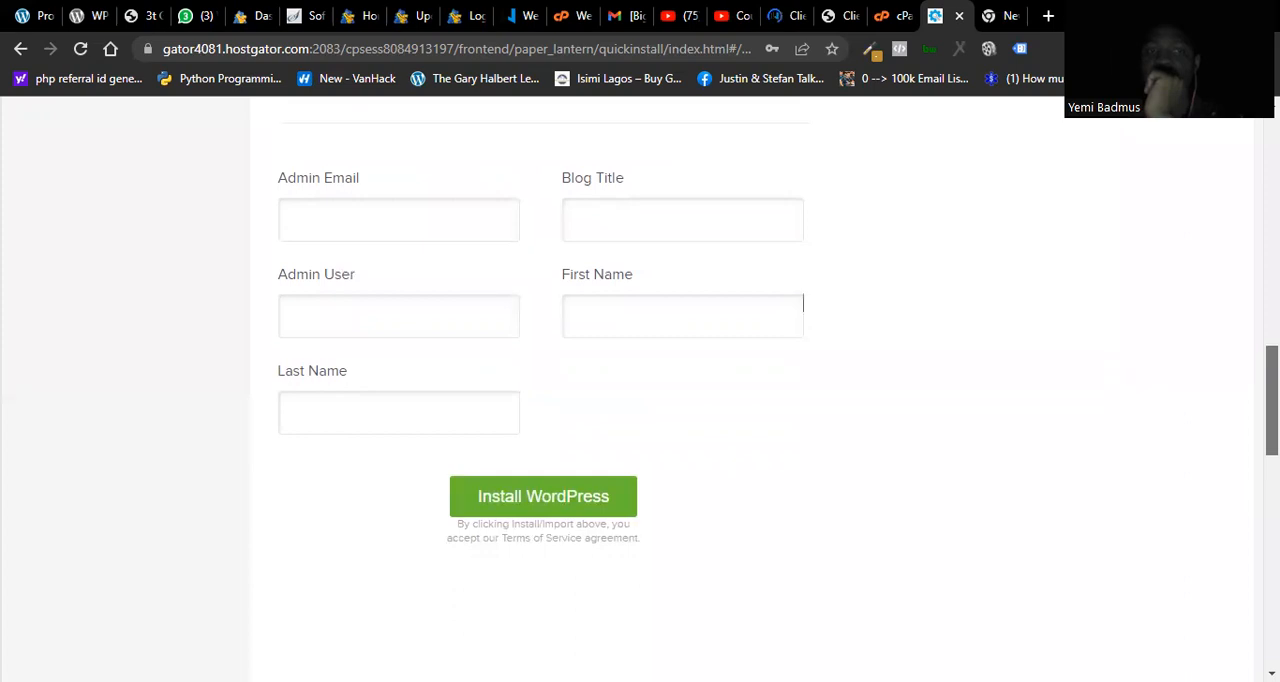
click(512, 511)
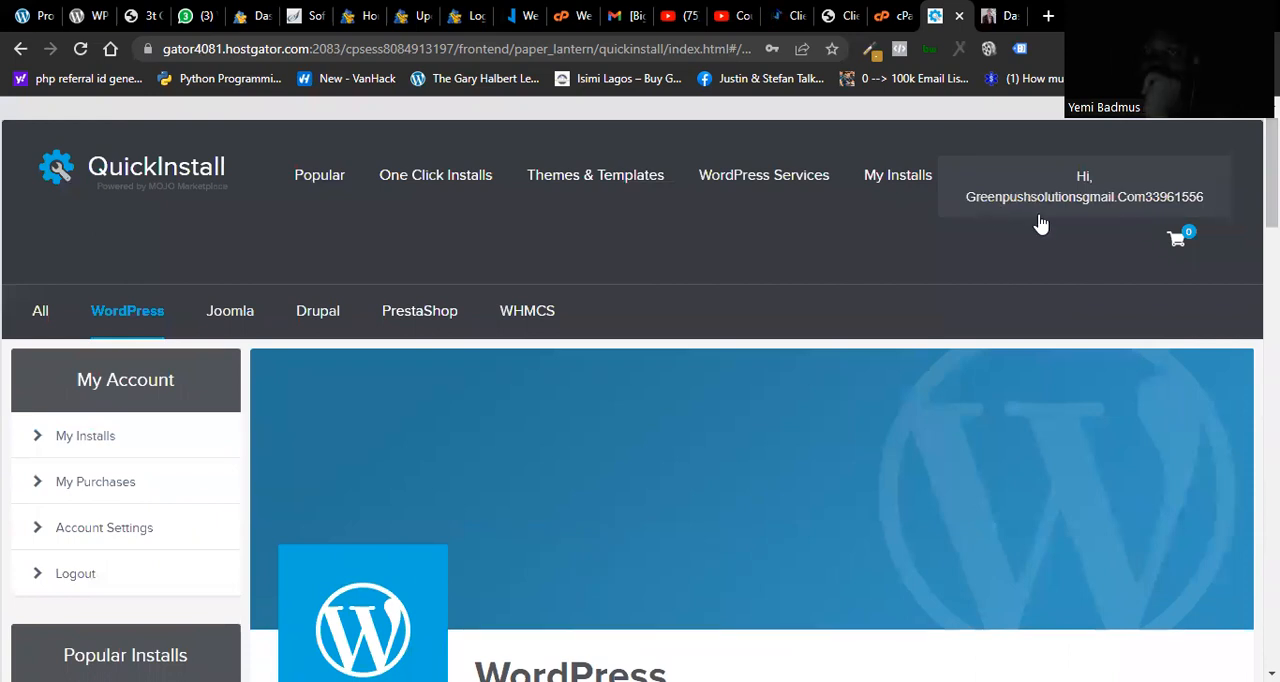
Step: Point out the Admin User and Last Name fields in the WordPress installation form, leaving both empty
scroll(803, 443, down, 10)
drag(1272, 376, 1272, 385)
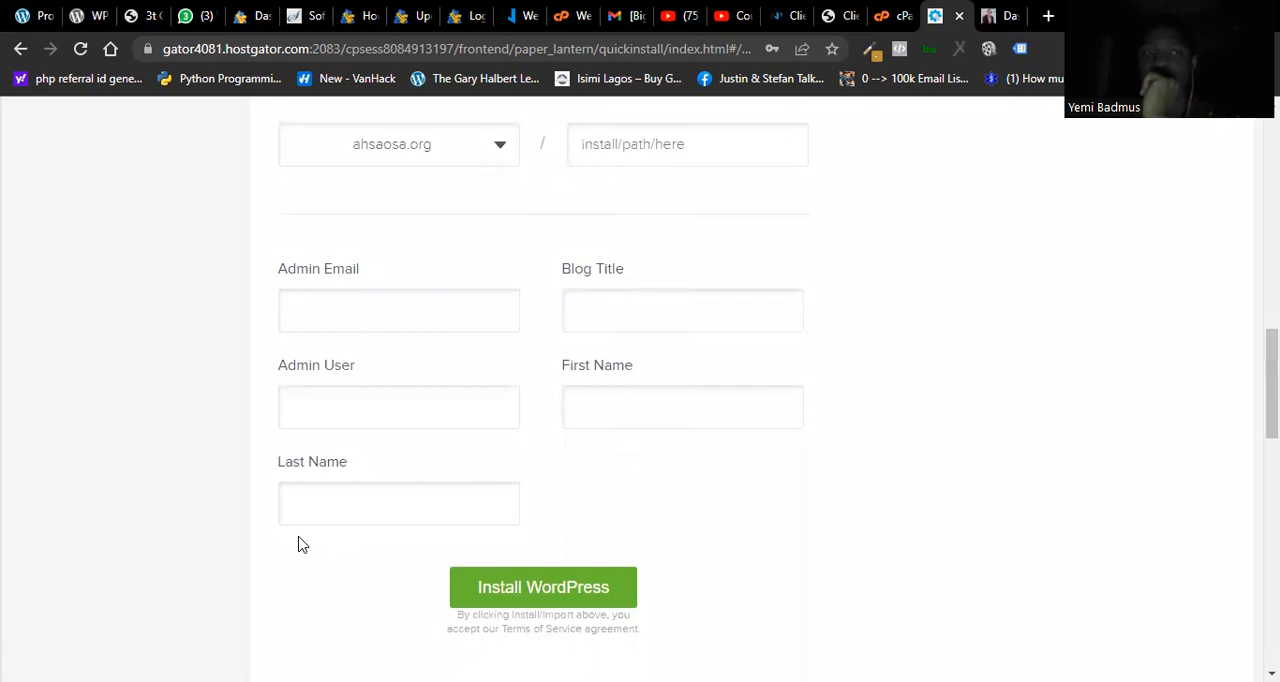
click(303, 415)
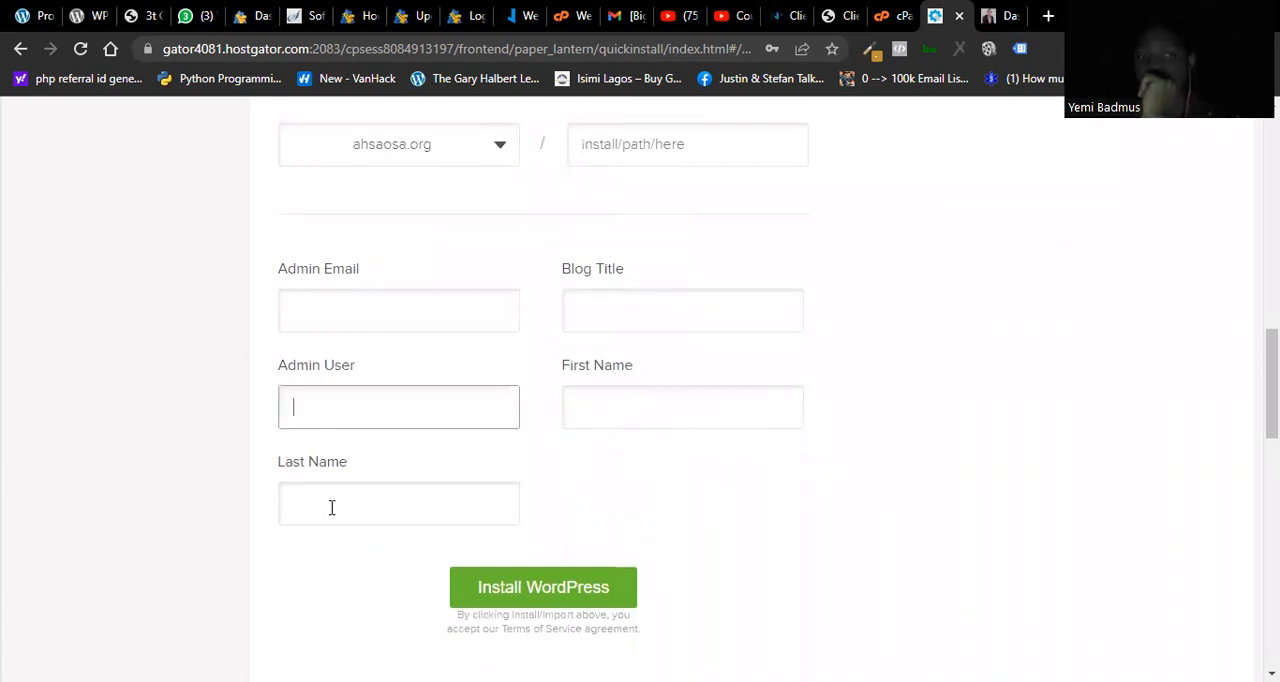
click(332, 509)
click(338, 423)
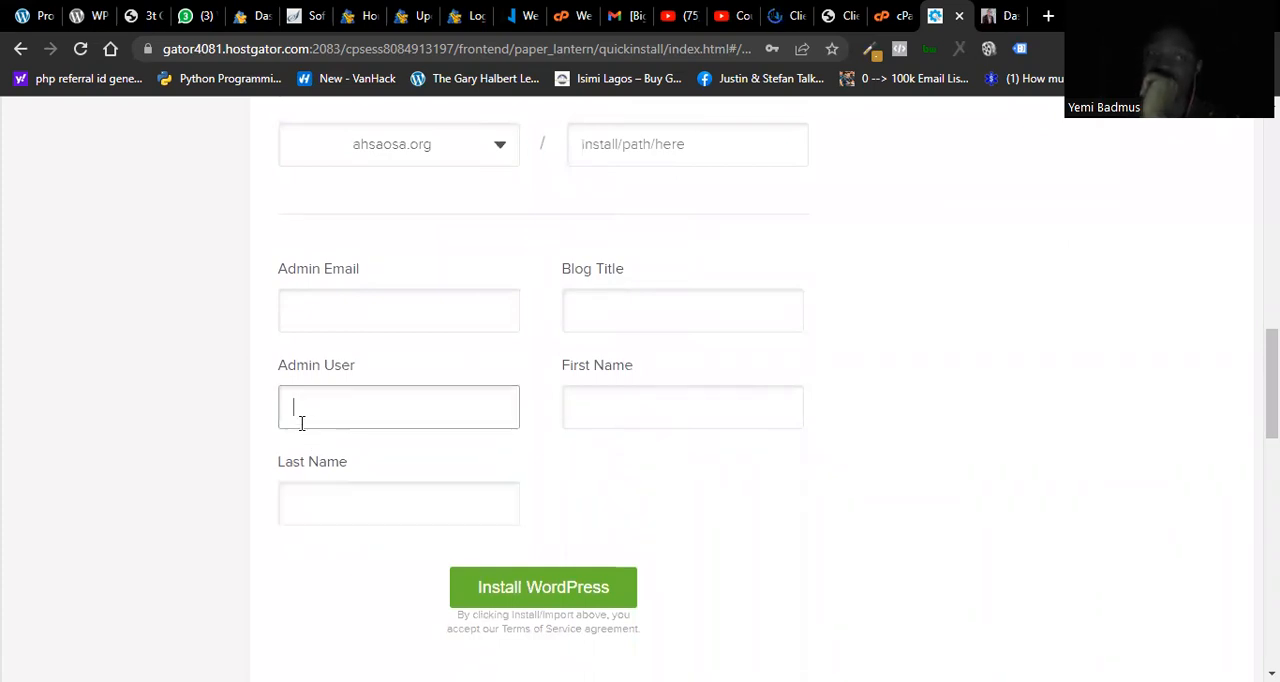
click(391, 520)
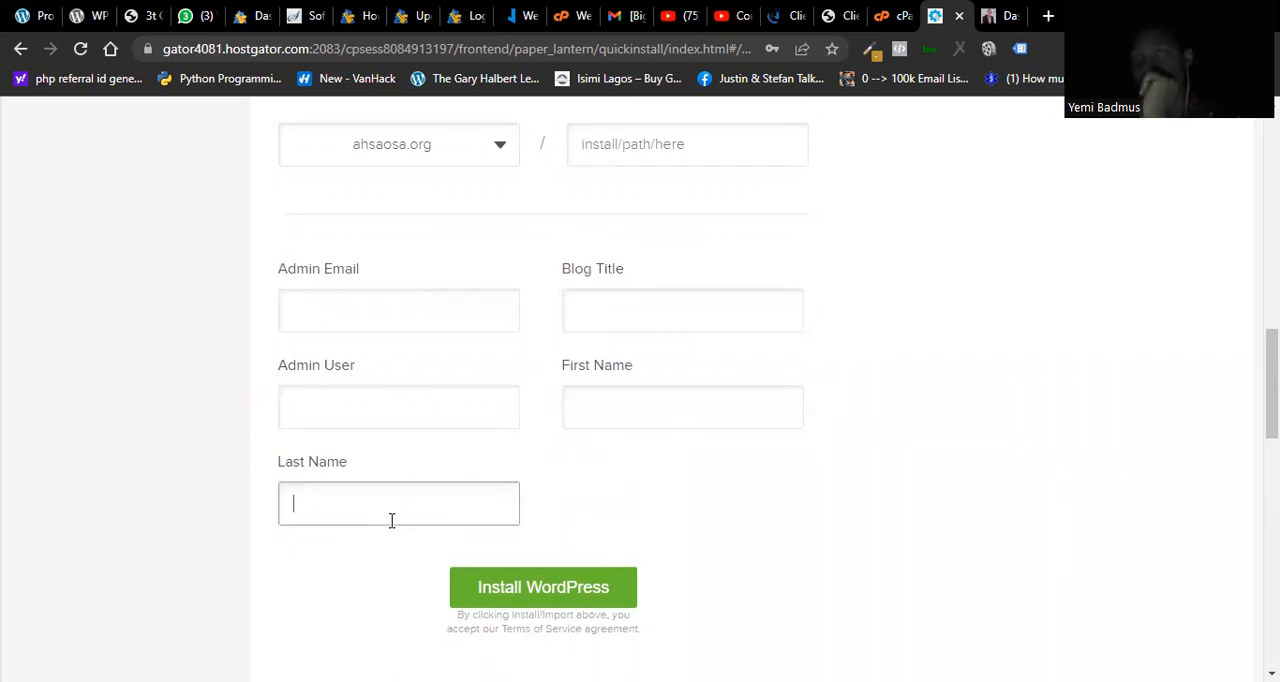
click(327, 421)
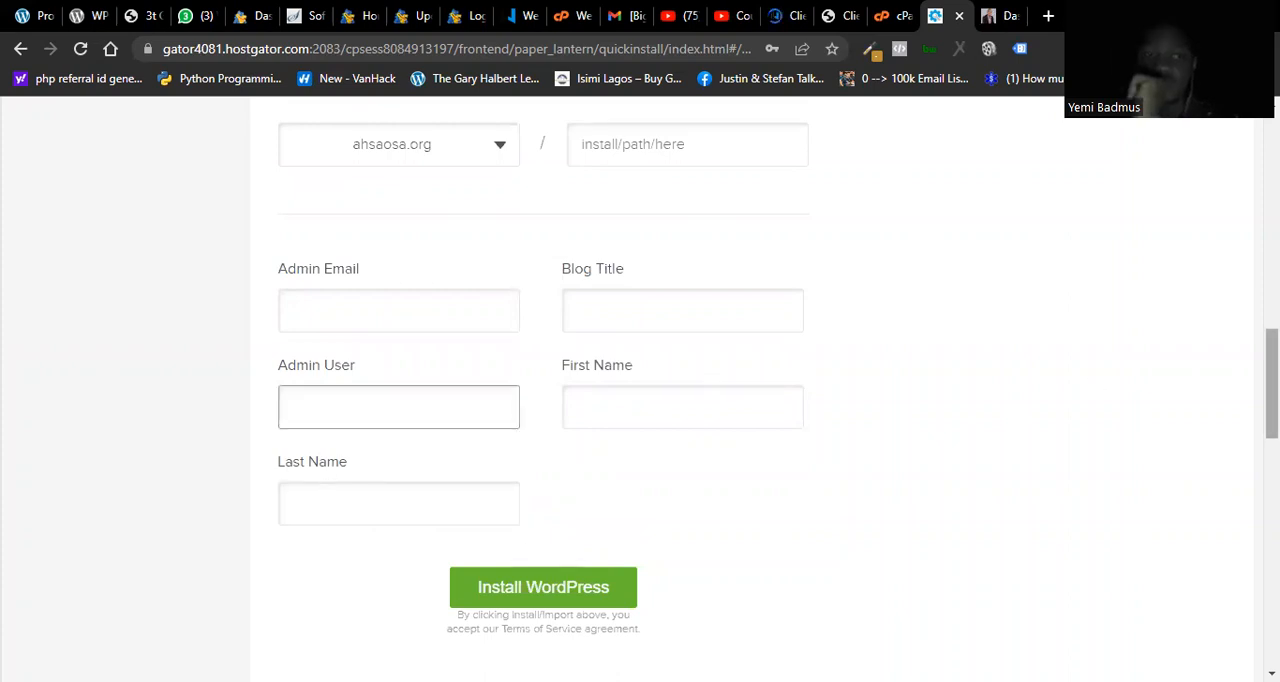
drag(1272, 384, 1272, 150)
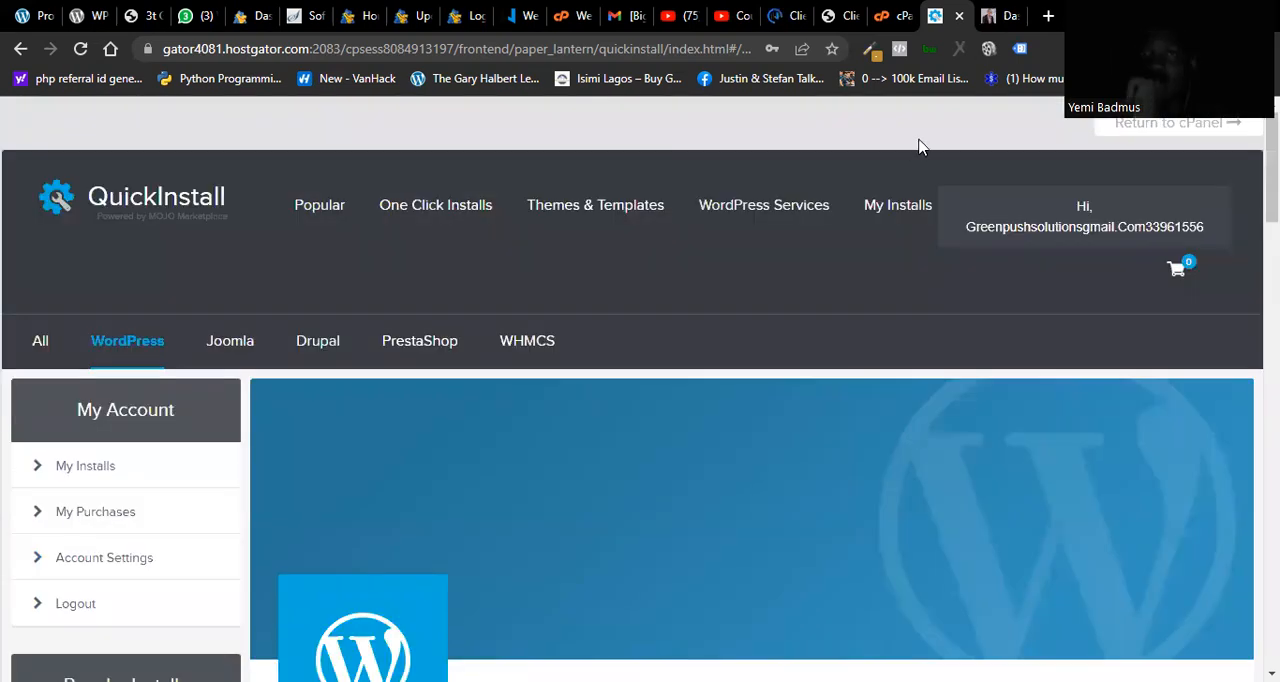
Step: Switch to the existing site's WordPress dashboard and examine its widgets, from Site Health Status and Quick Draft to the Activity comments
click(988, 22)
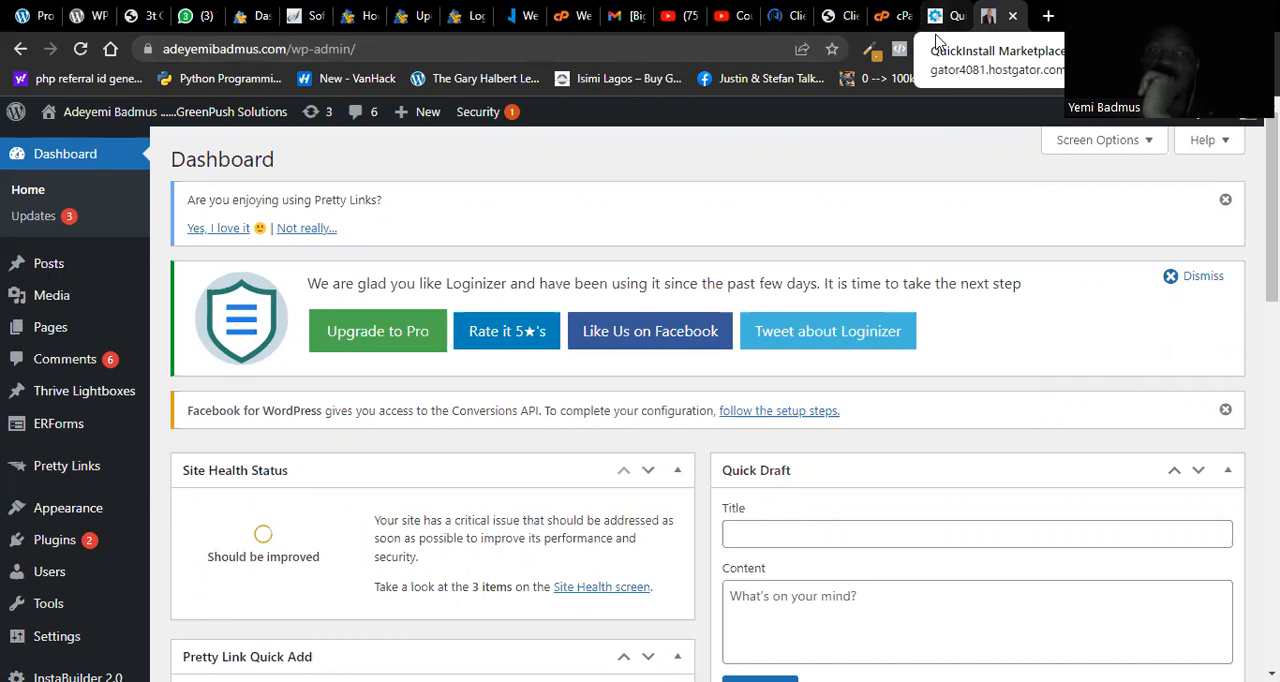
scroll(700, 400, down, 3)
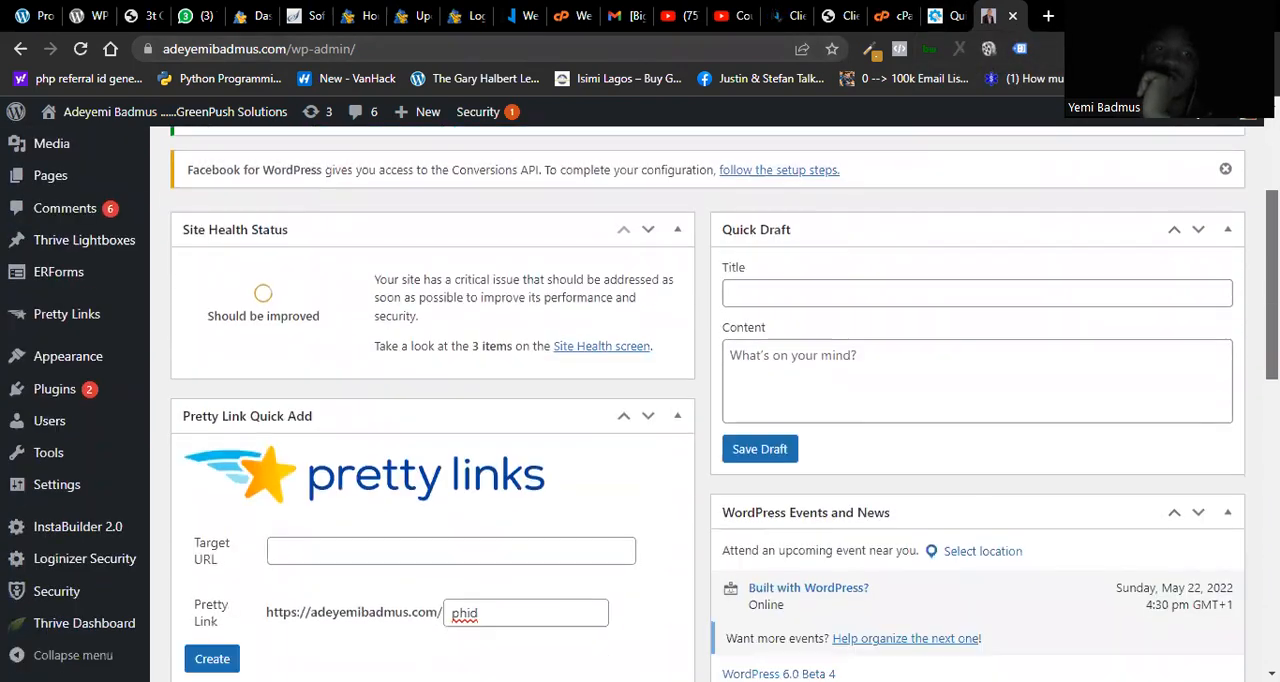
scroll(700, 400, down, 4)
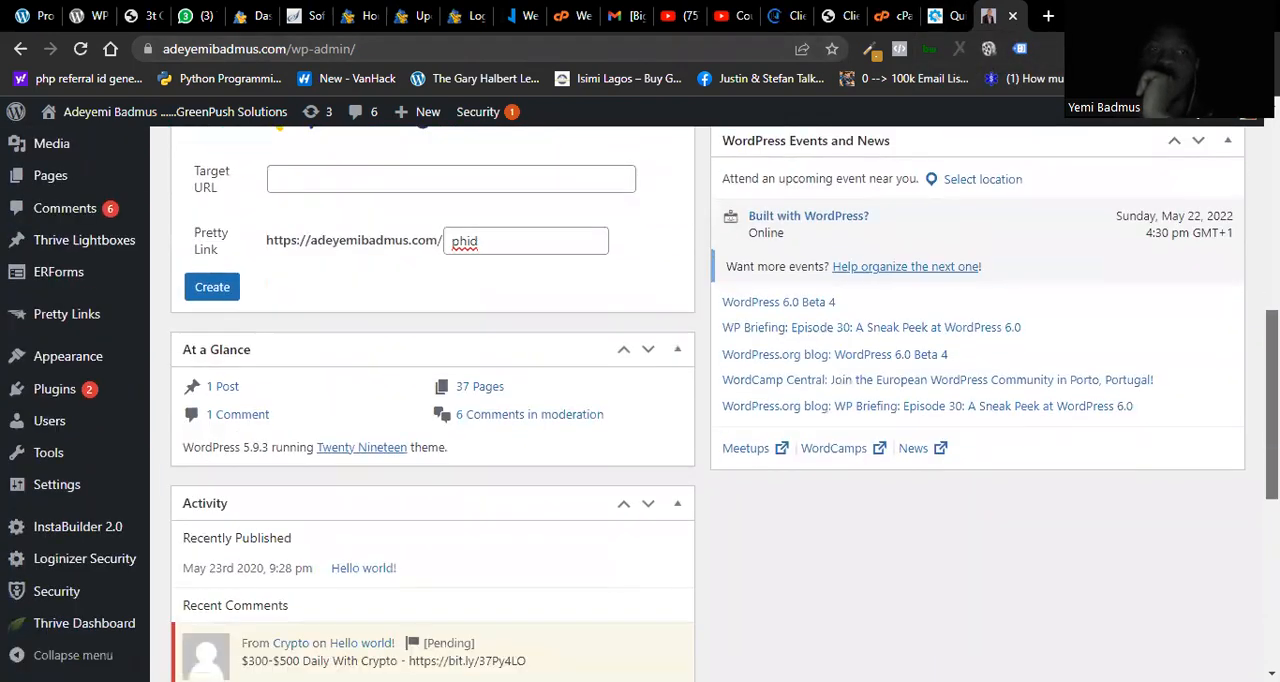
scroll(700, 400, up, 6)
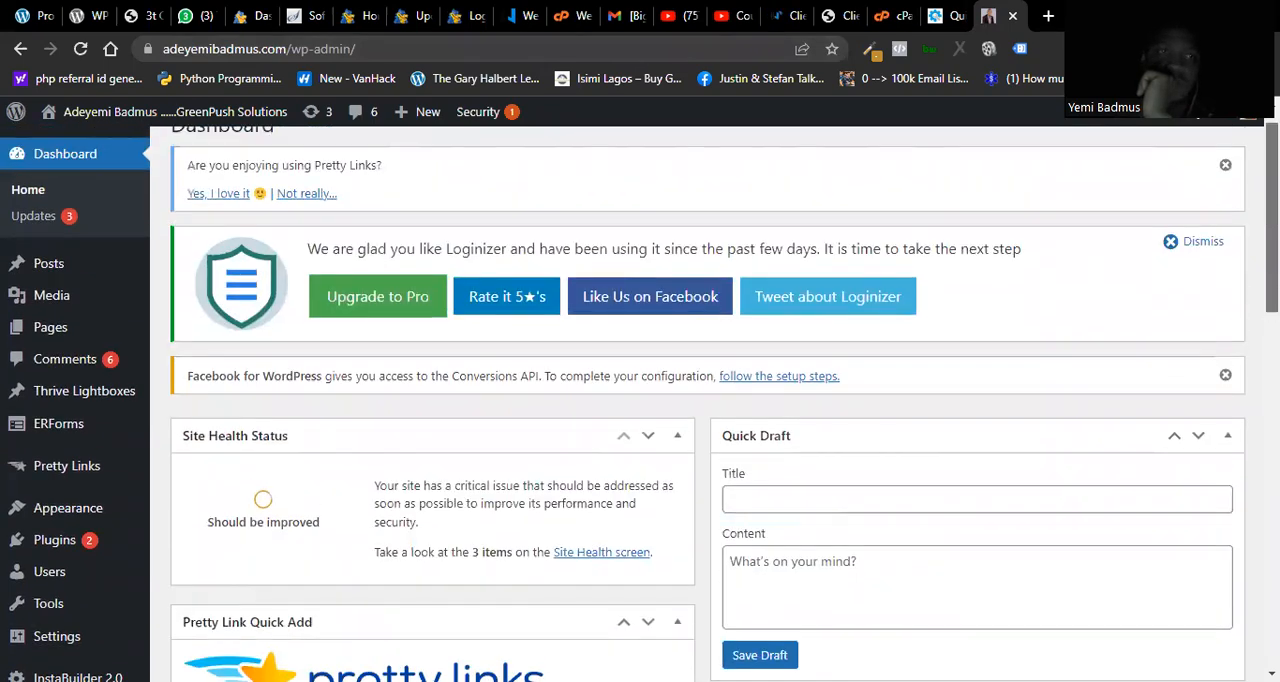
scroll(700, 400, down, 5)
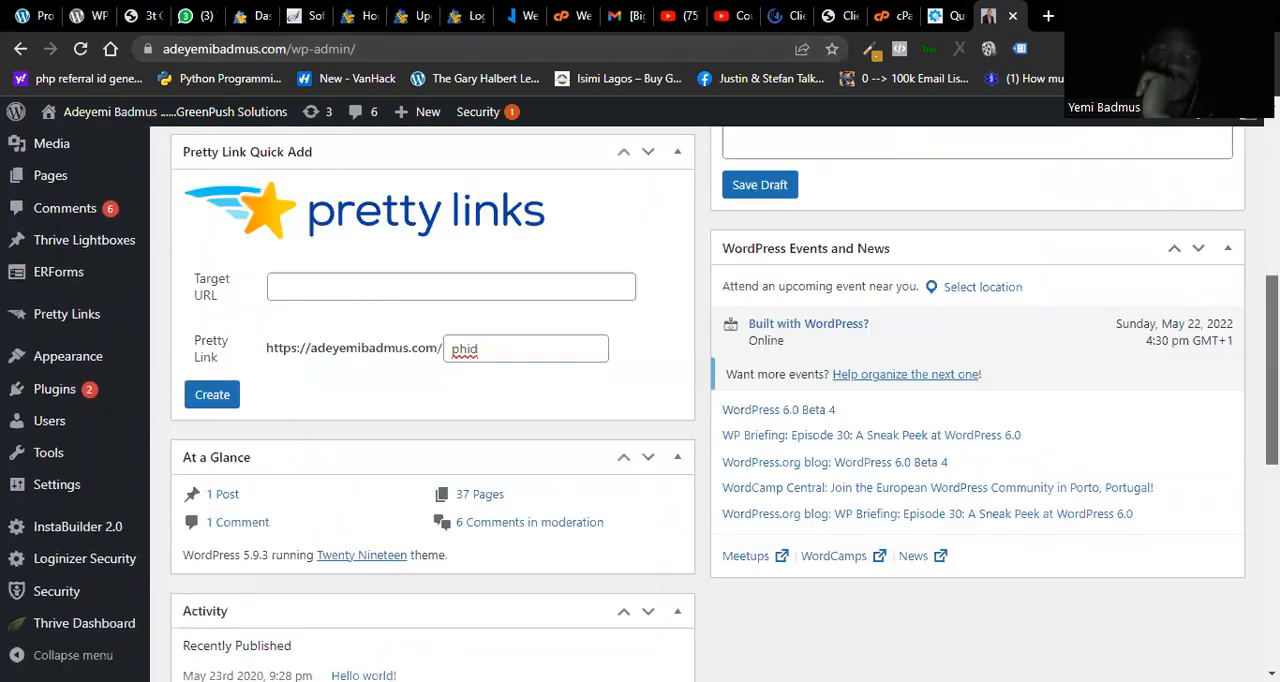
scroll(700, 400, down, 8)
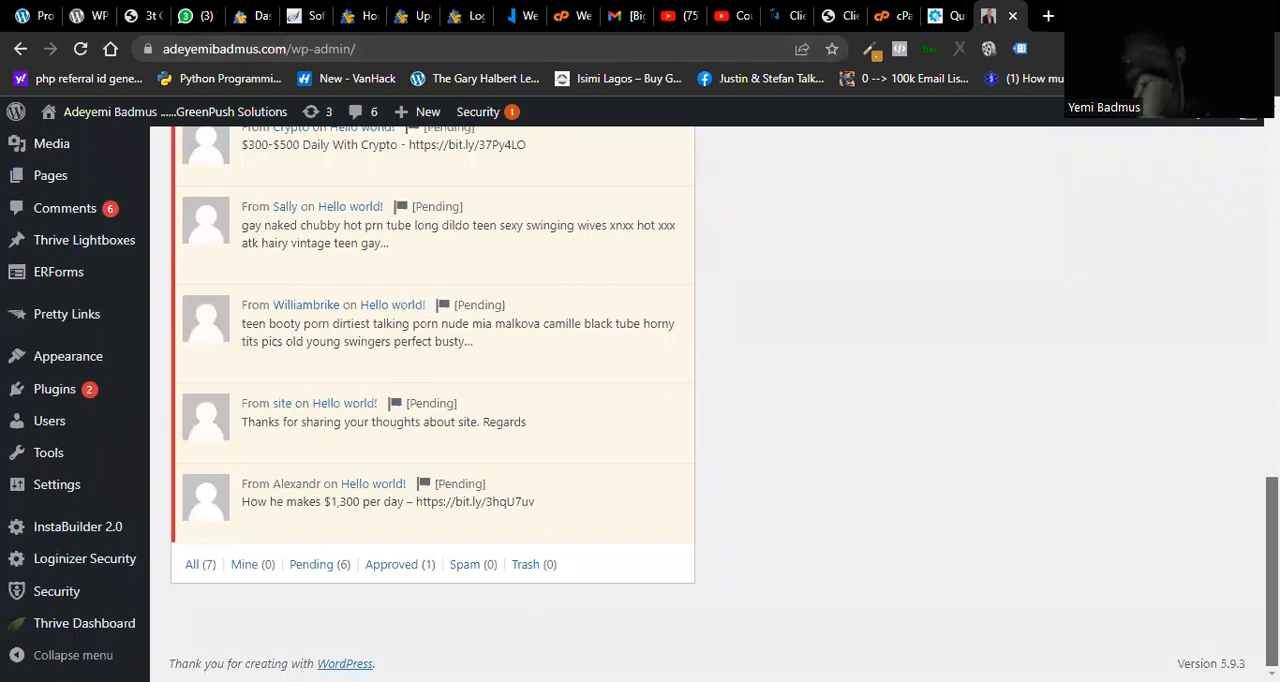
scroll(700, 400, up, 4)
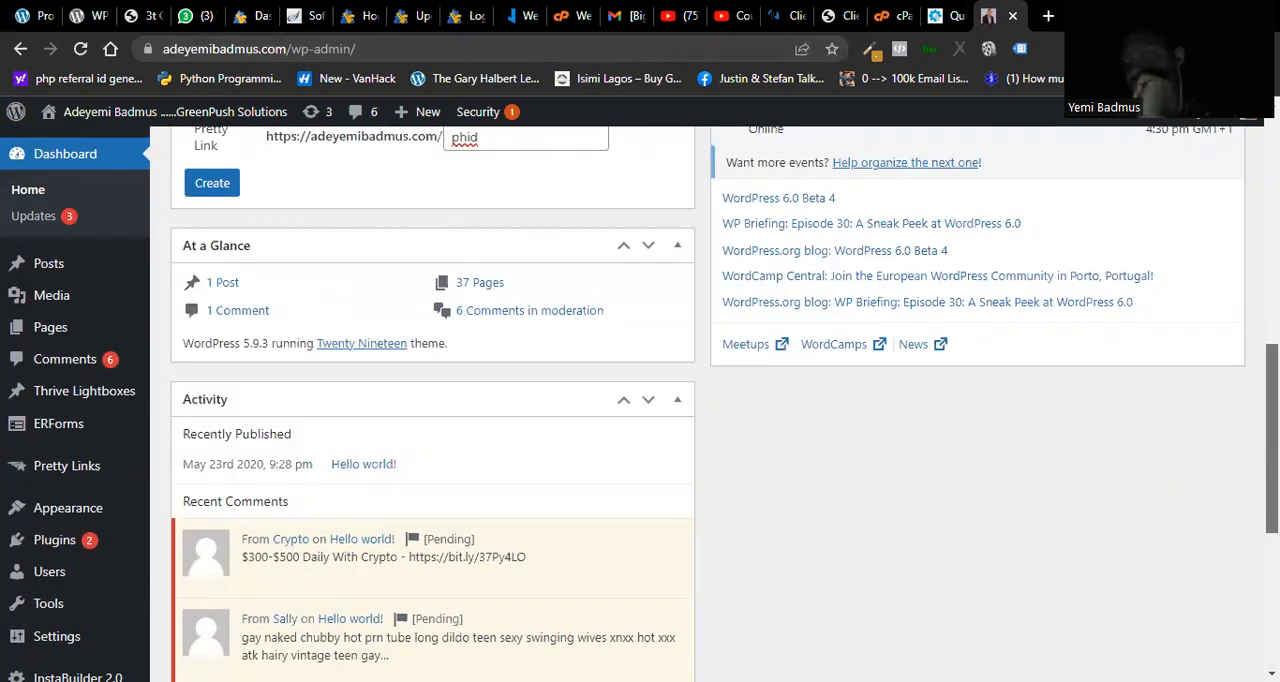
scroll(700, 400, up, 5)
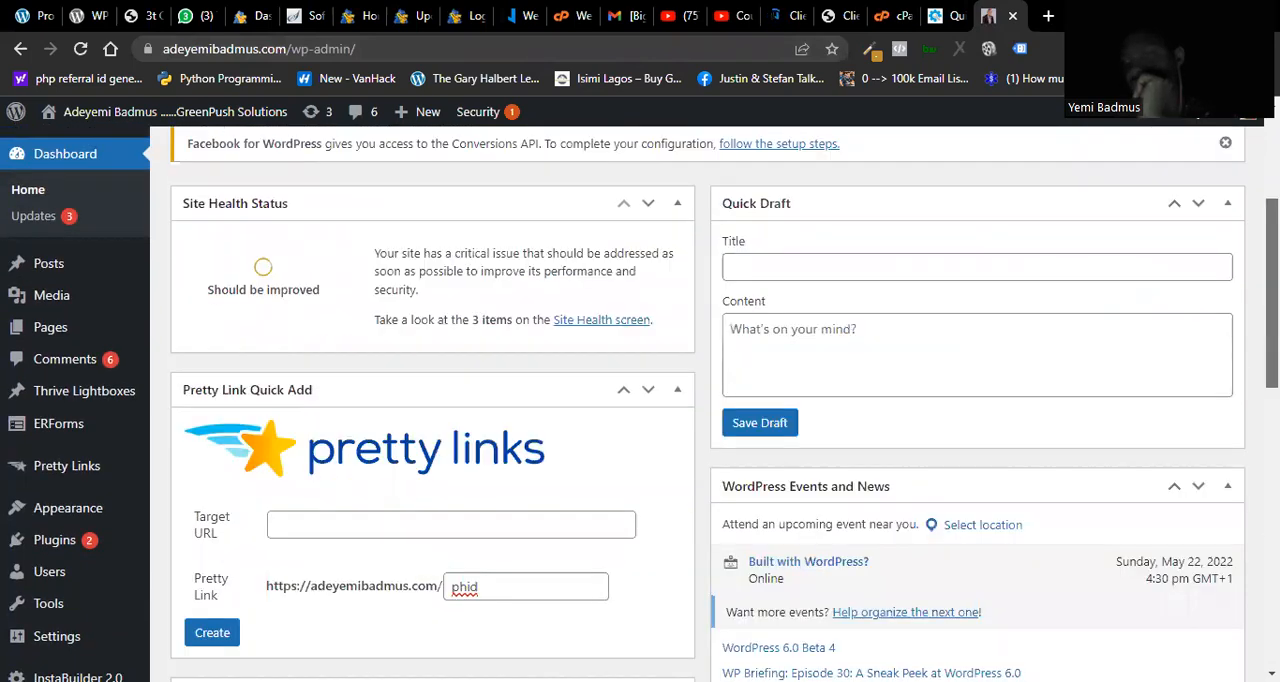
scroll(700, 400, up, 3)
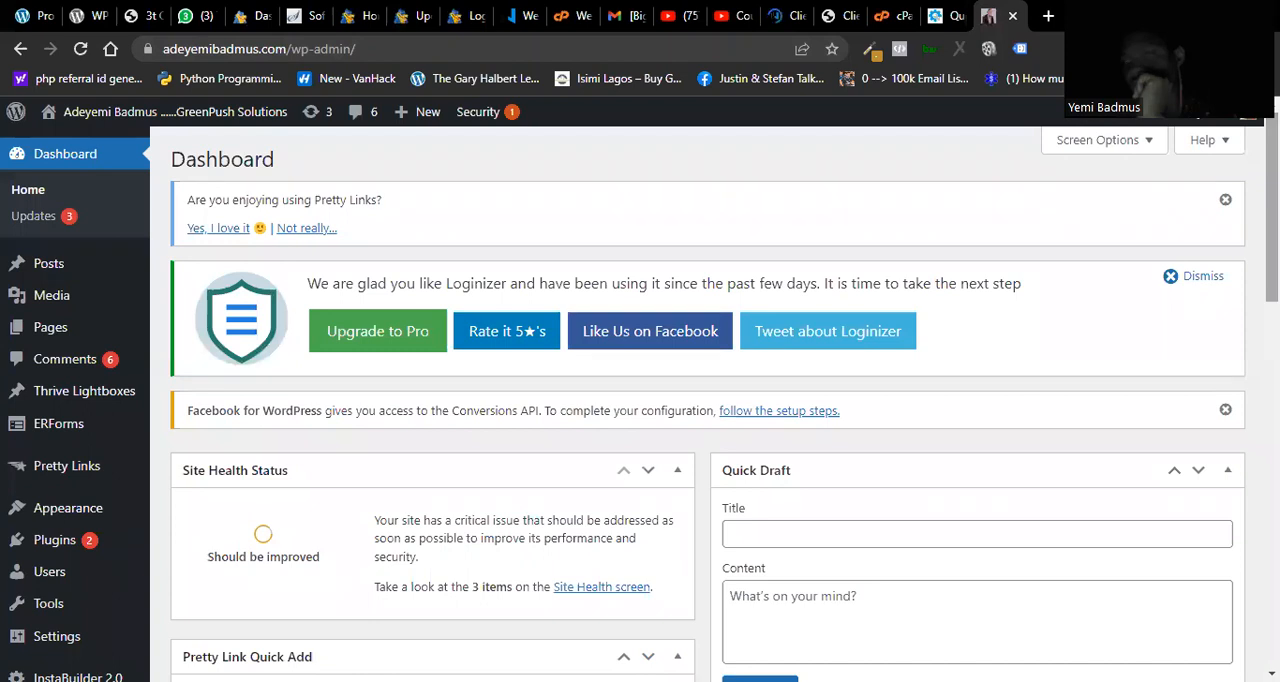